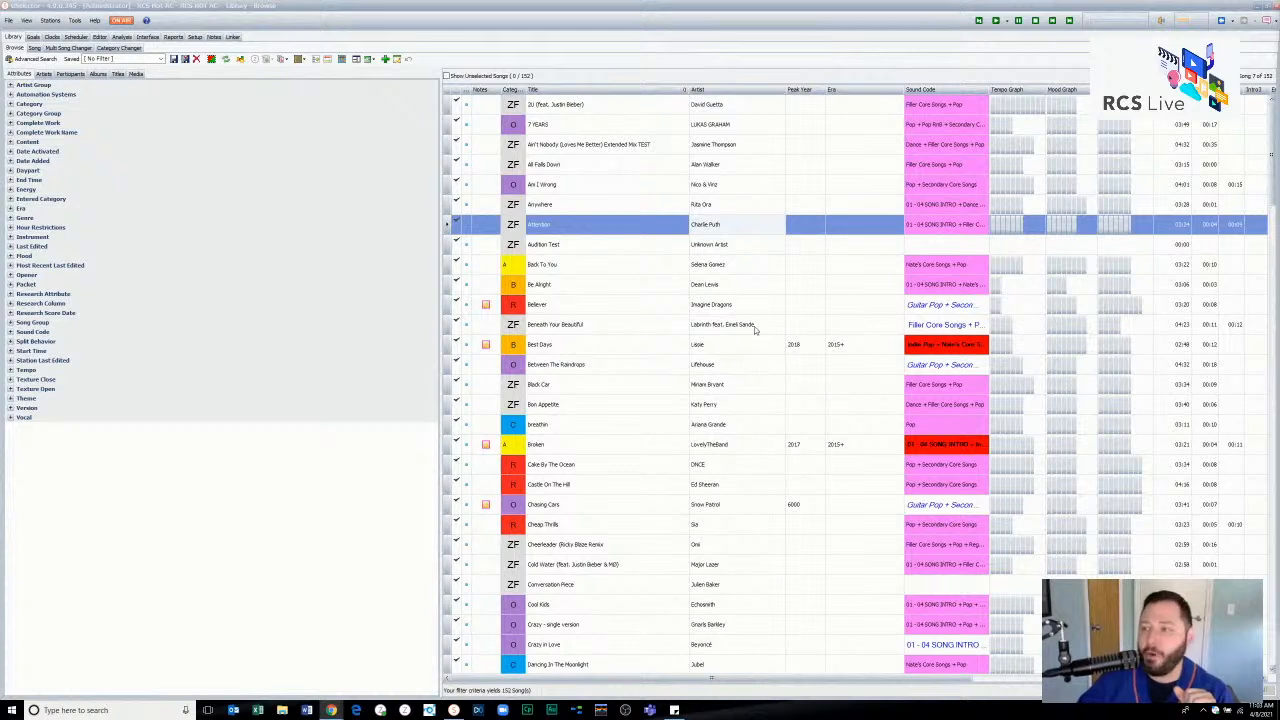
pyautogui.click(715, 270)
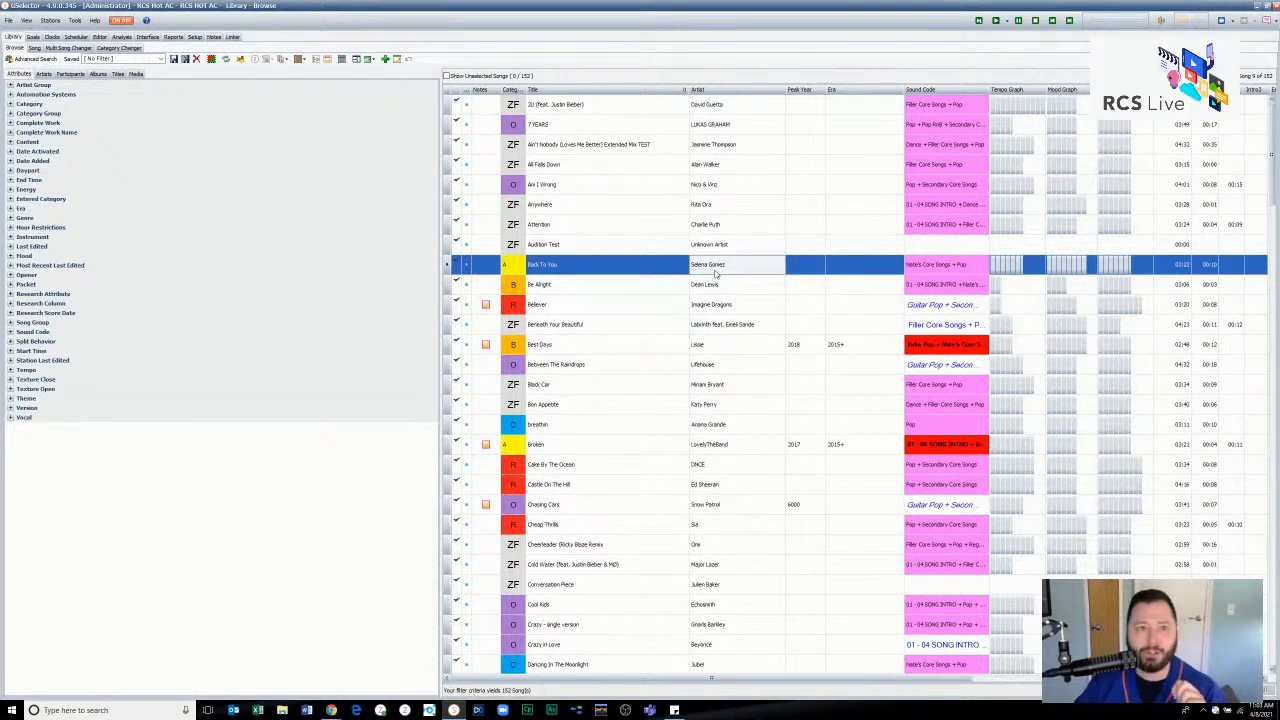
pyautogui.click(632, 230)
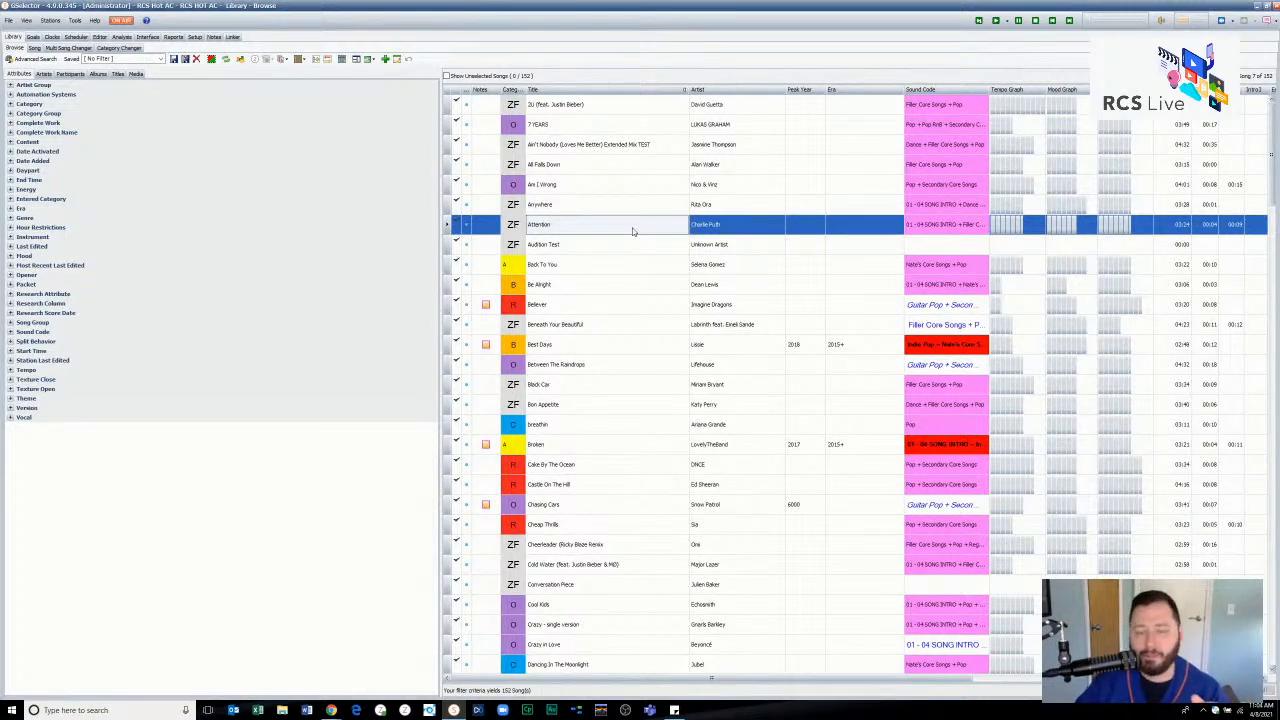
# - Review the matched station songs in the Mediabase interface and close the list
pyautogui.click(148, 37)
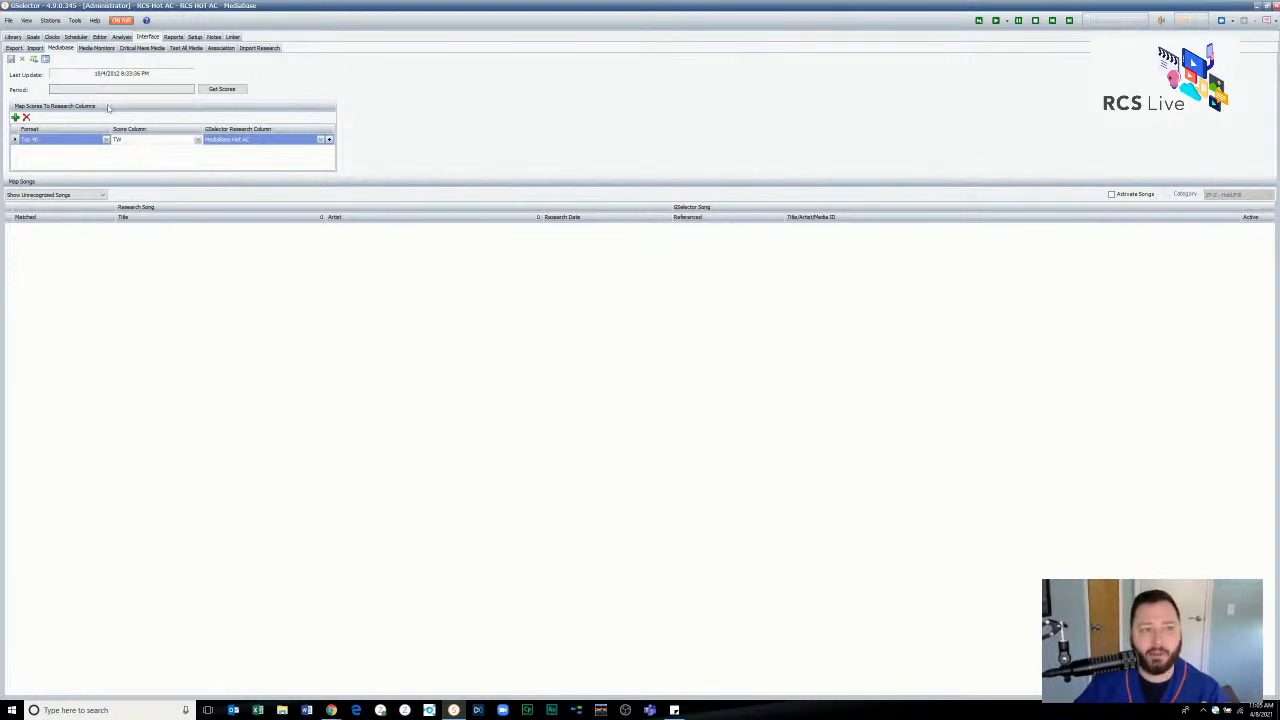
pyautogui.click(45, 60)
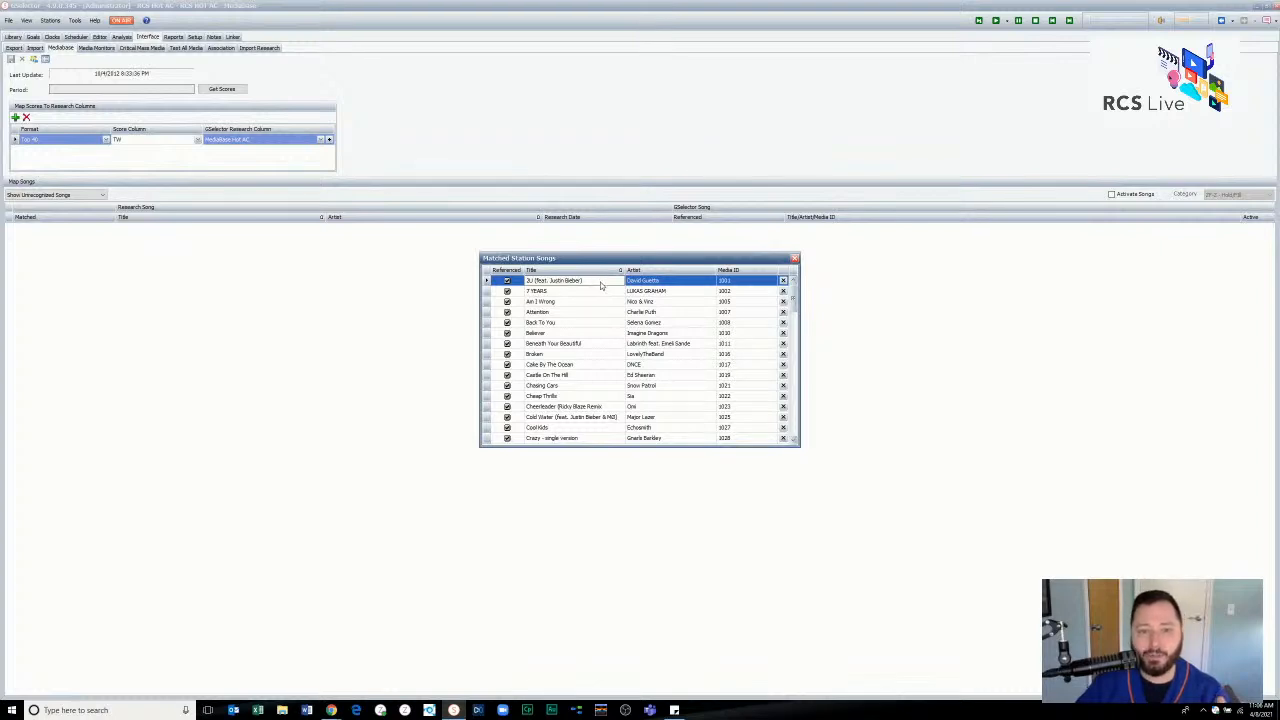
pyautogui.scroll(-1, 648, 384)
pyautogui.scroll(1, 648, 384)
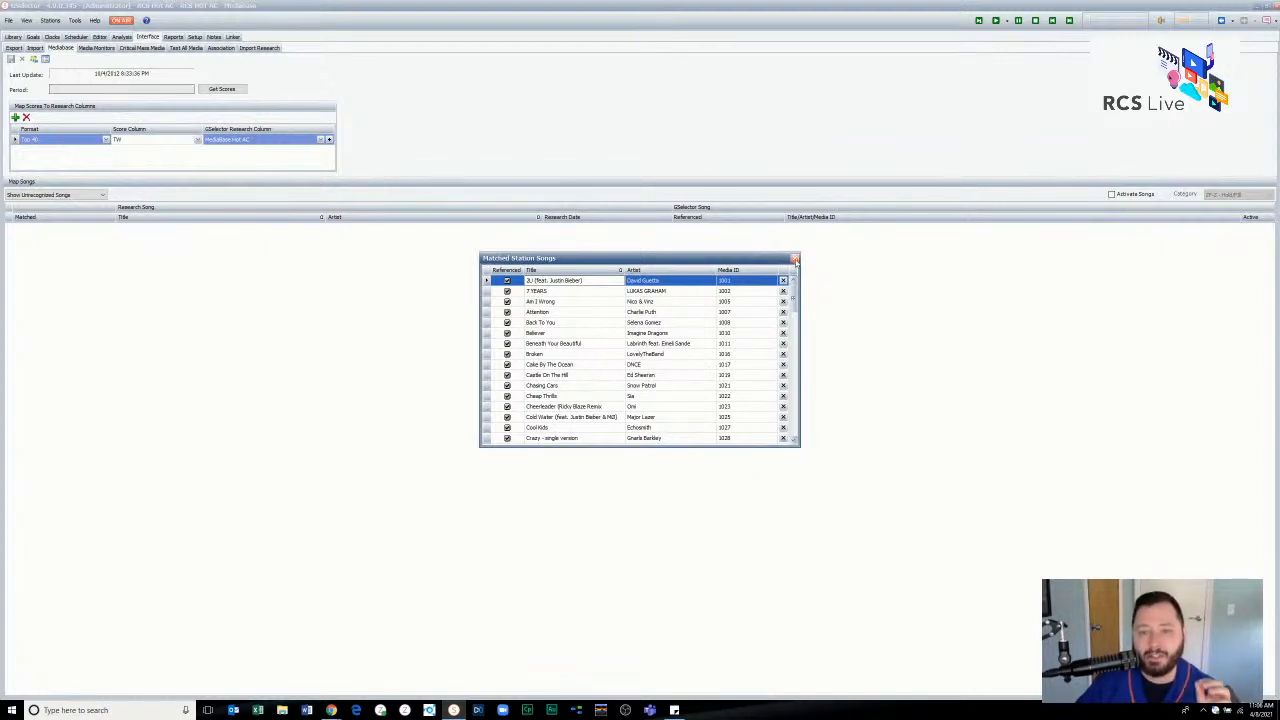
pyautogui.click(795, 260)
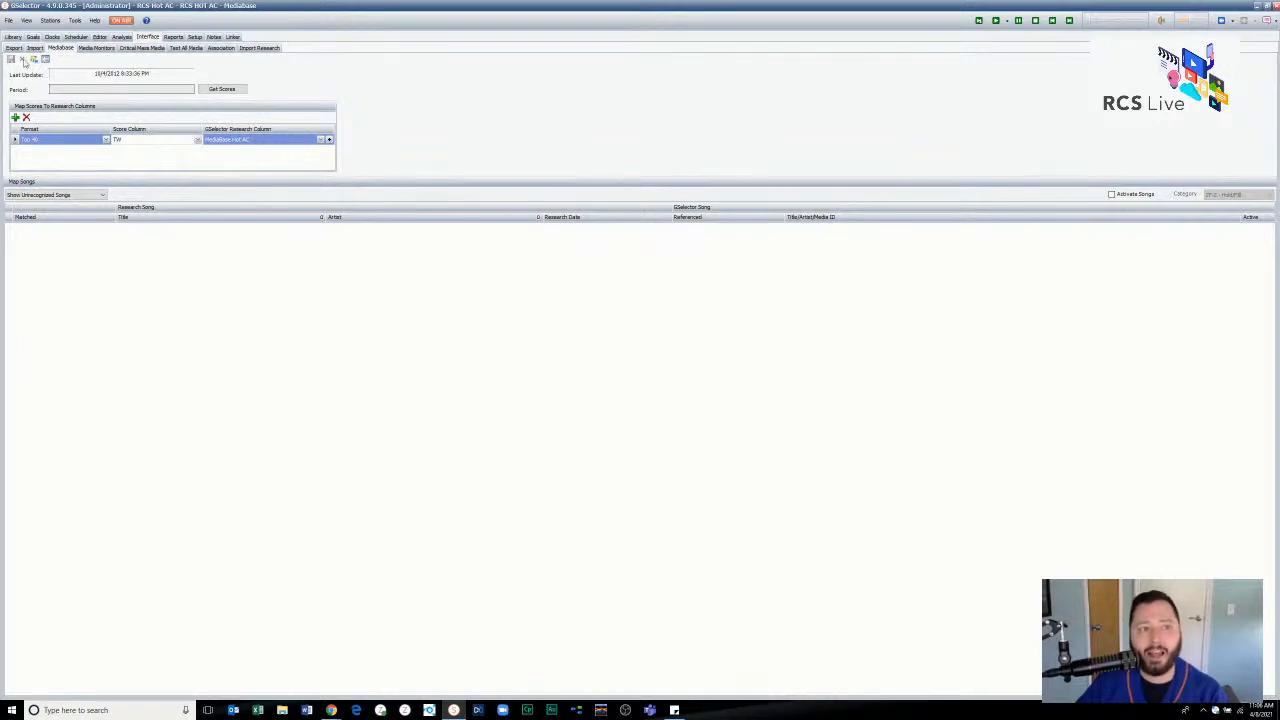
# - Look at the Media Monitors interface, return to Mediabase, and inspect the format, score column and research column options of the score mapping
pyautogui.click(104, 51)
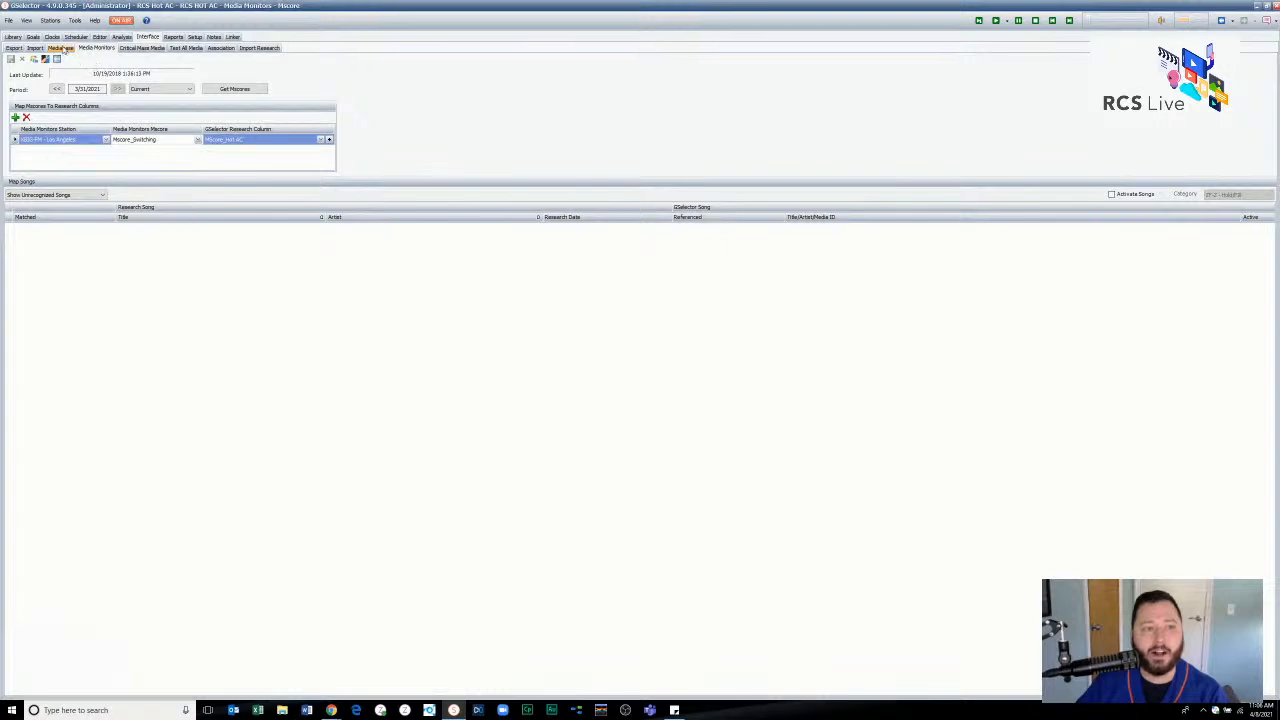
pyautogui.click(60, 48)
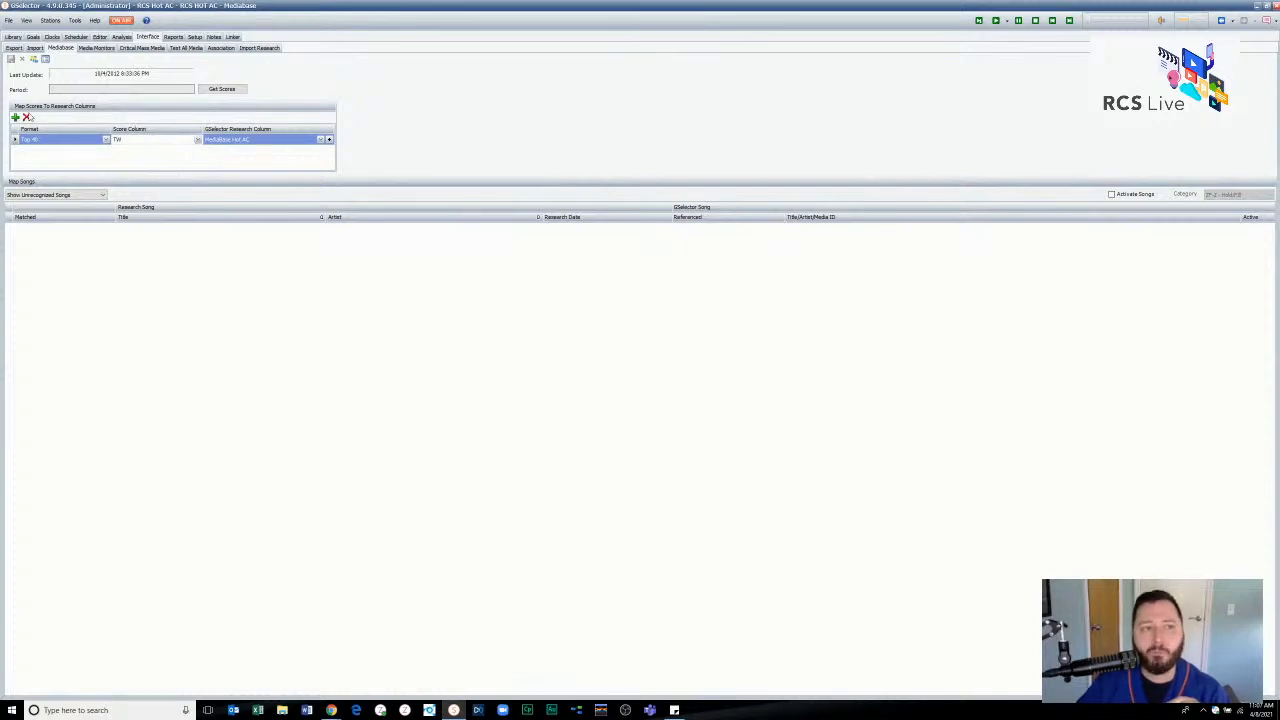
pyautogui.click(98, 145)
pyautogui.moveTo(101, 159); pyautogui.dragTo(105, 191)
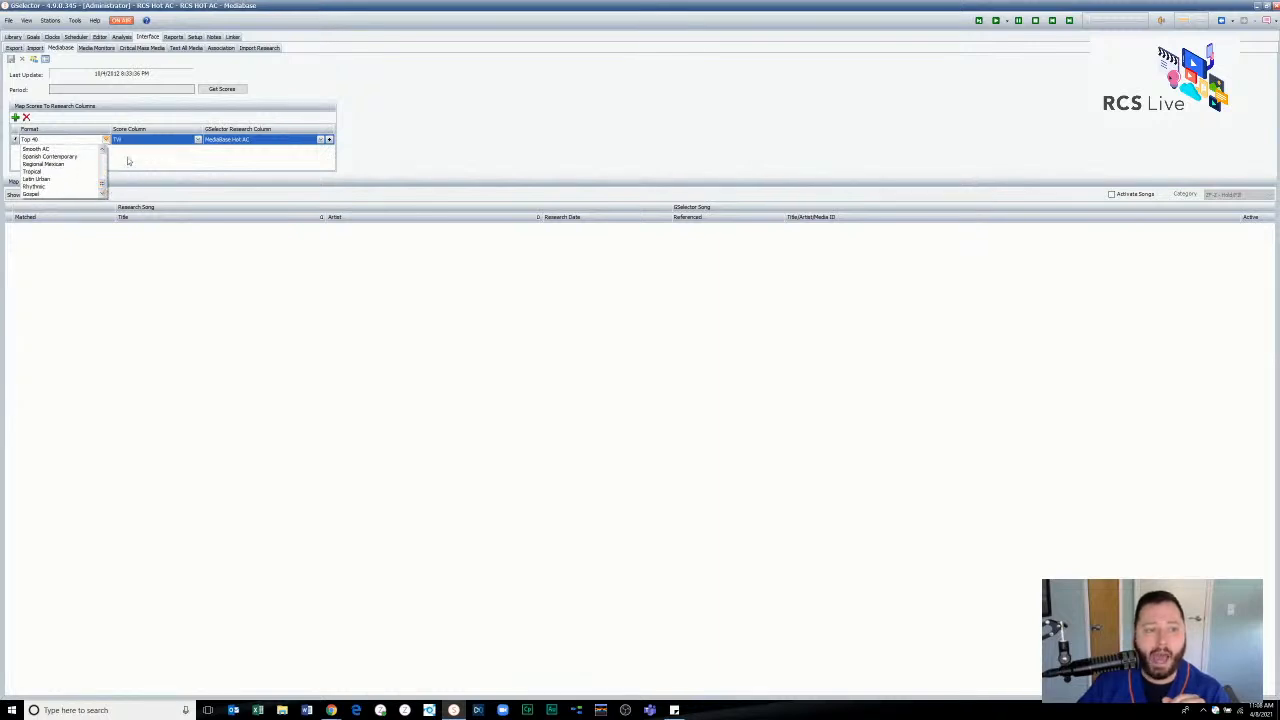
pyautogui.click(127, 159)
pyautogui.click(197, 140)
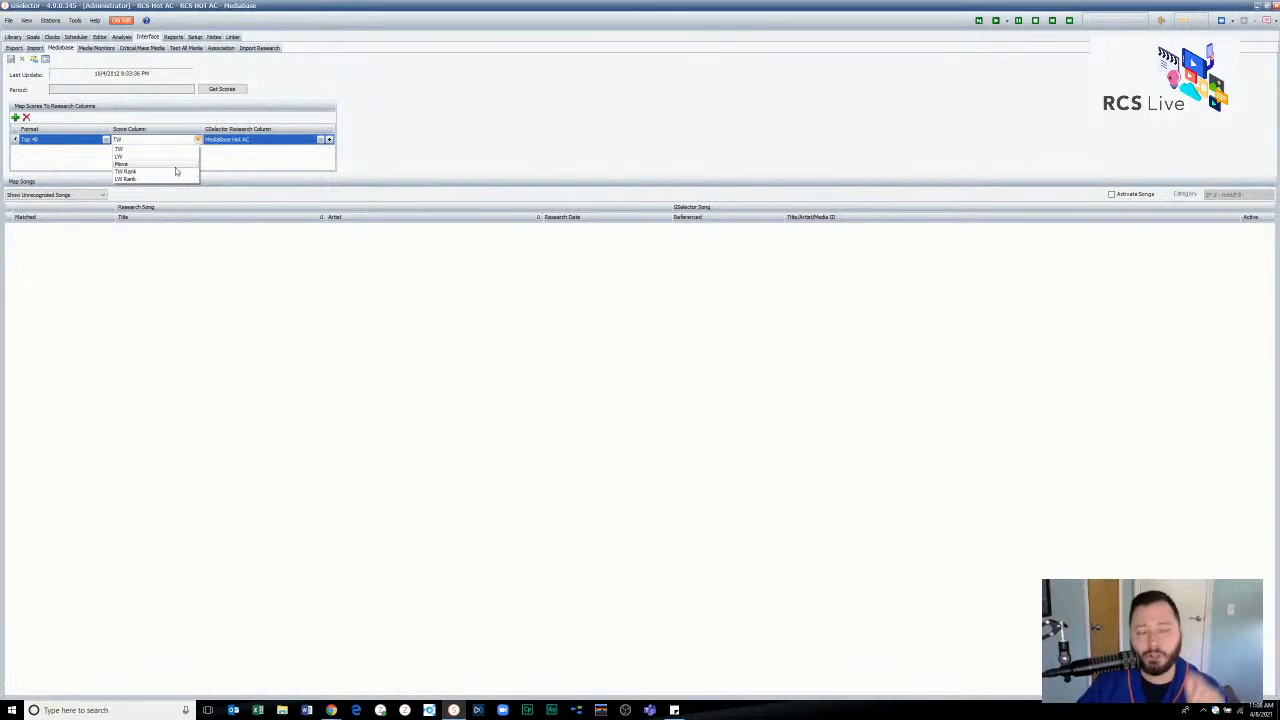
pyautogui.click(243, 171)
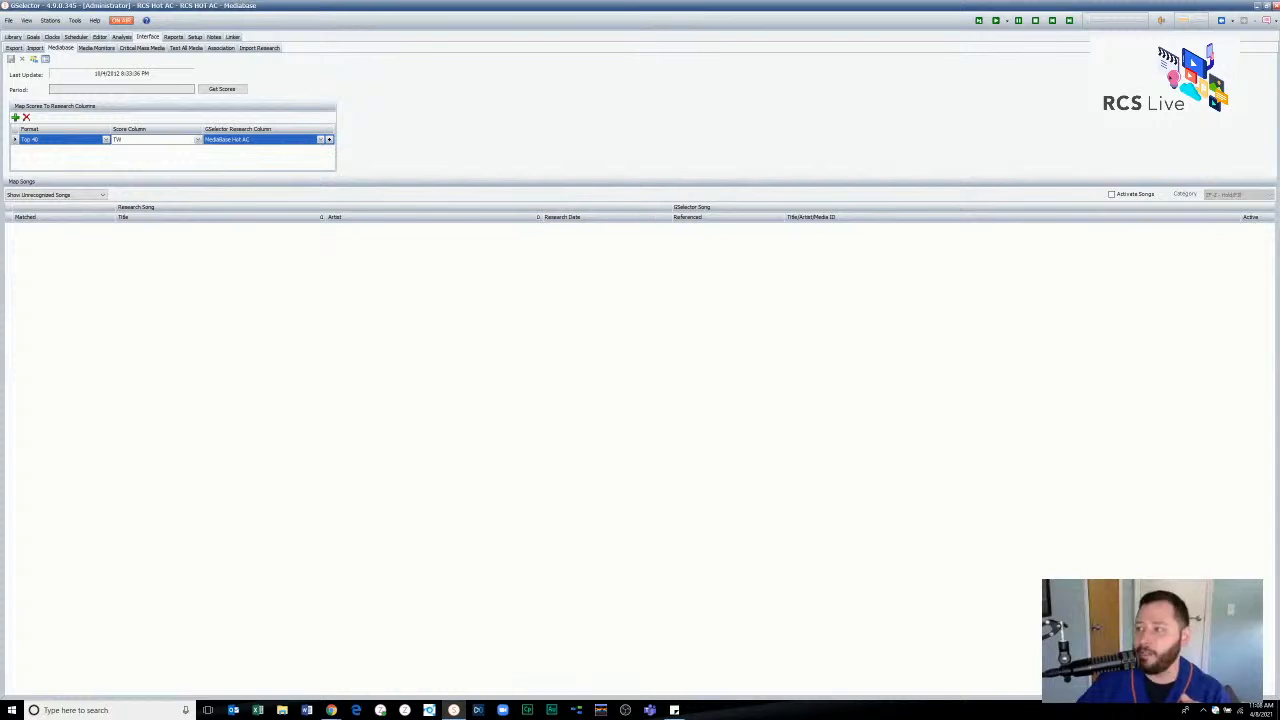
pyautogui.hotkey('alt', 'Tab')
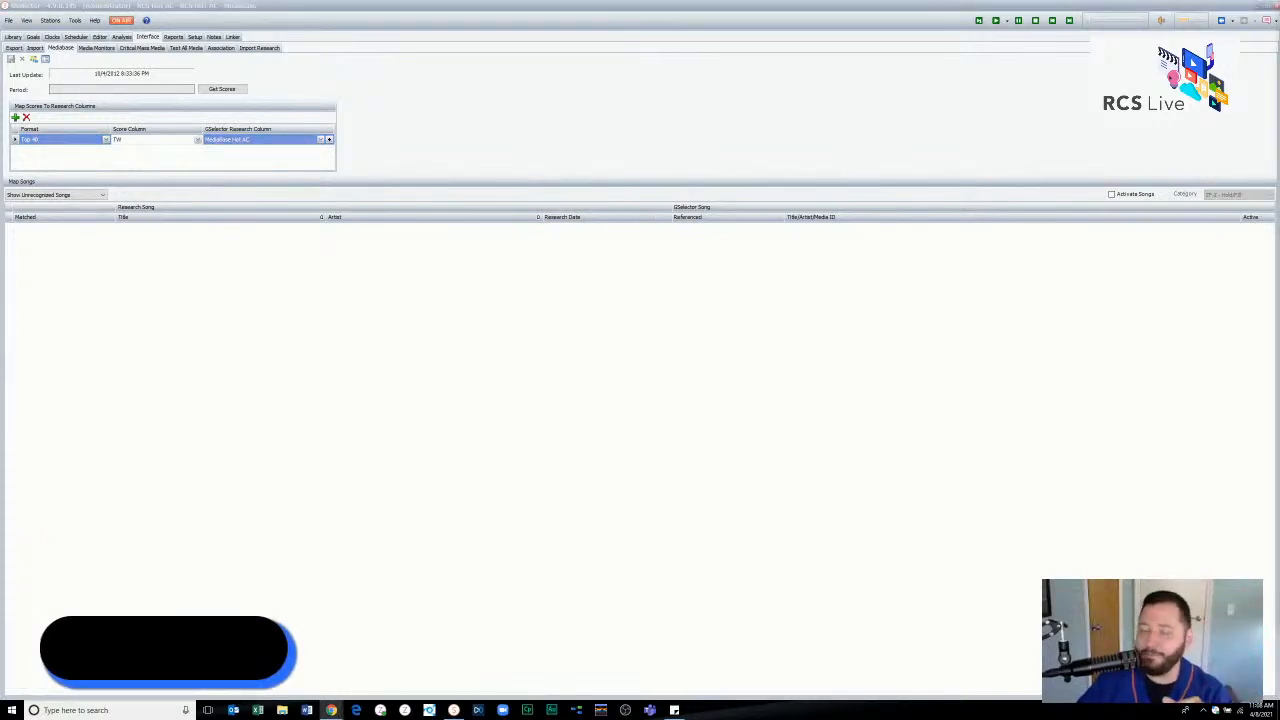
pyautogui.click(307, 143)
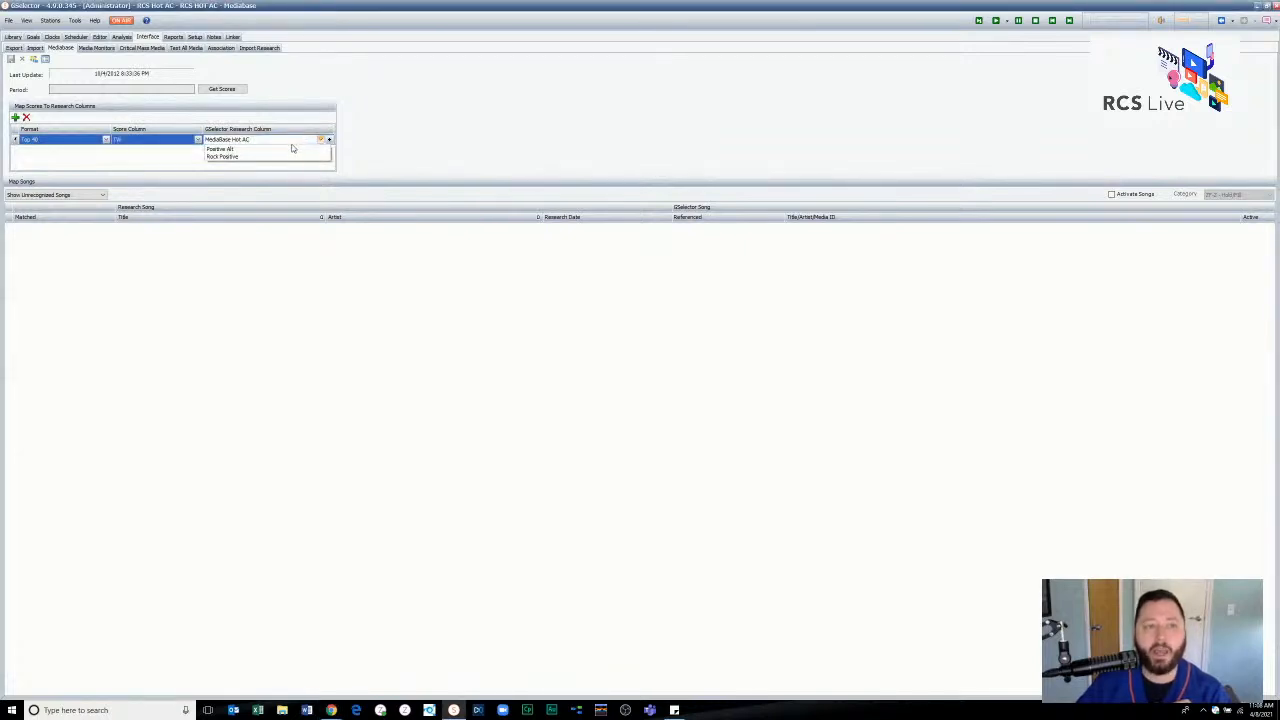
pyautogui.click(305, 143)
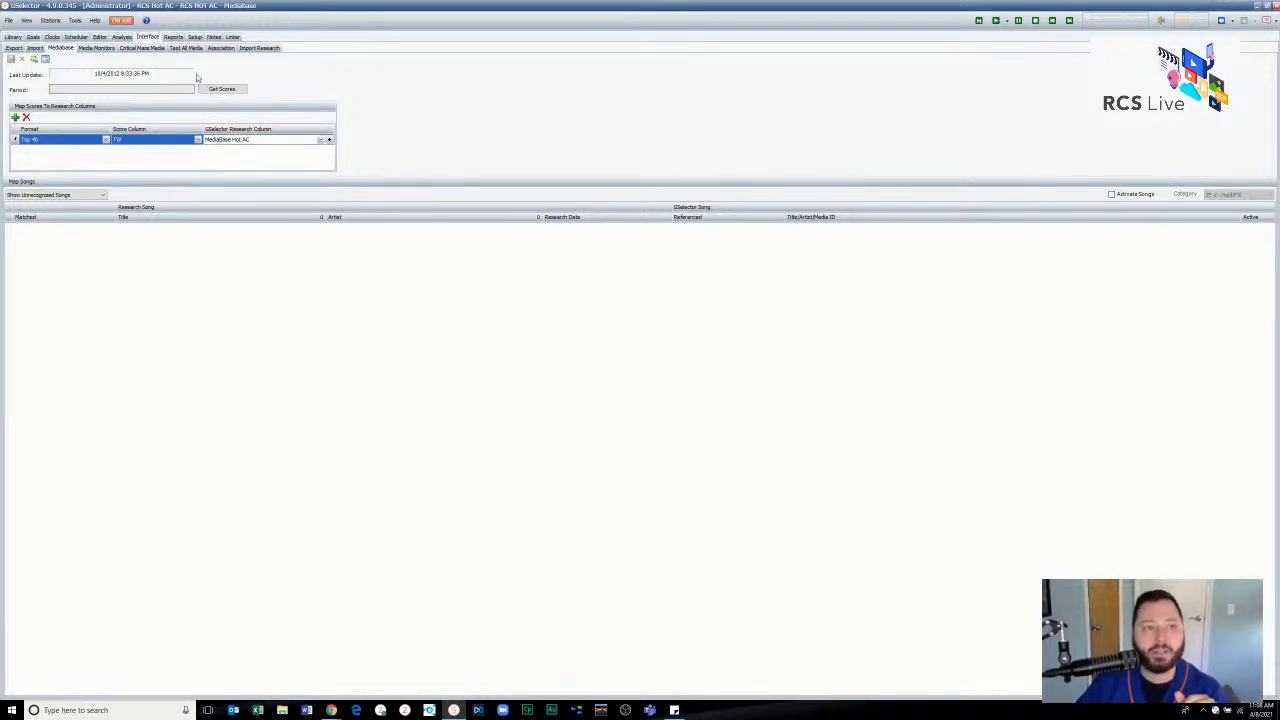
# - Go through the MediaBase Hot AC, MScore Female, MScore Male and MScore_Hot AC entries among the station's research columns in Setup
pyautogui.click(194, 37)
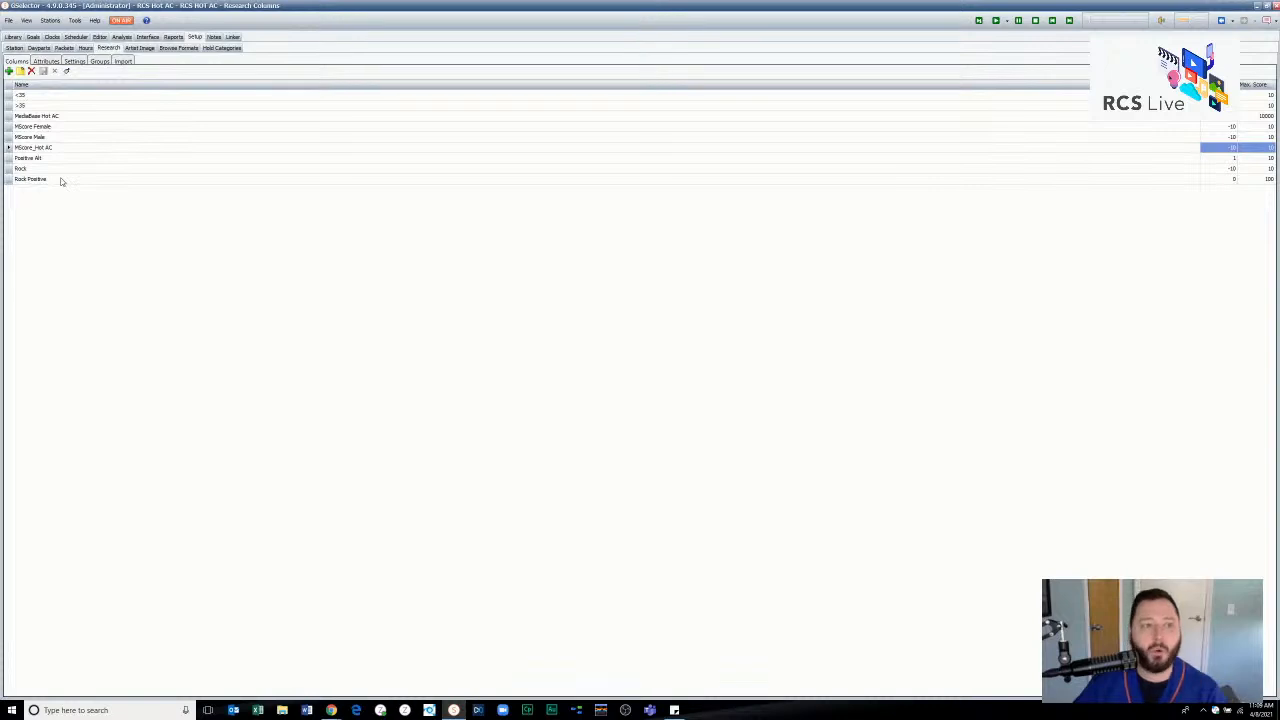
pyautogui.click(93, 118)
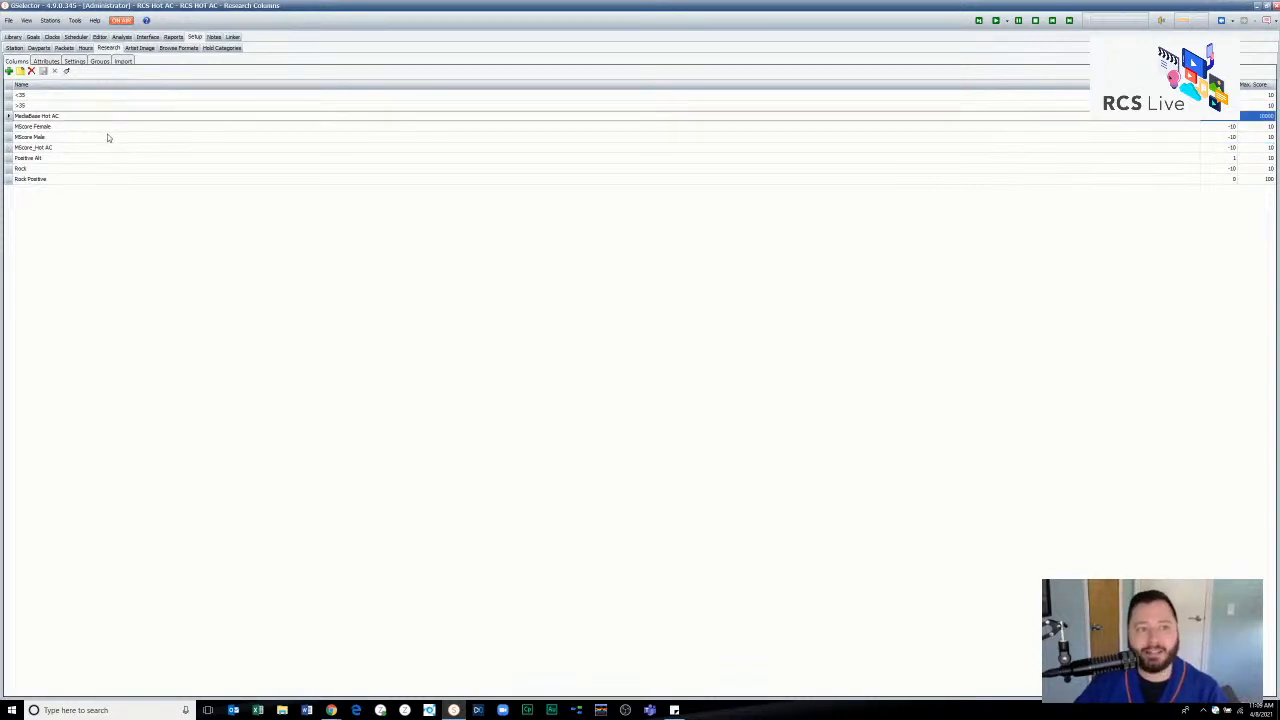
pyautogui.click(64, 129)
pyautogui.click(63, 137)
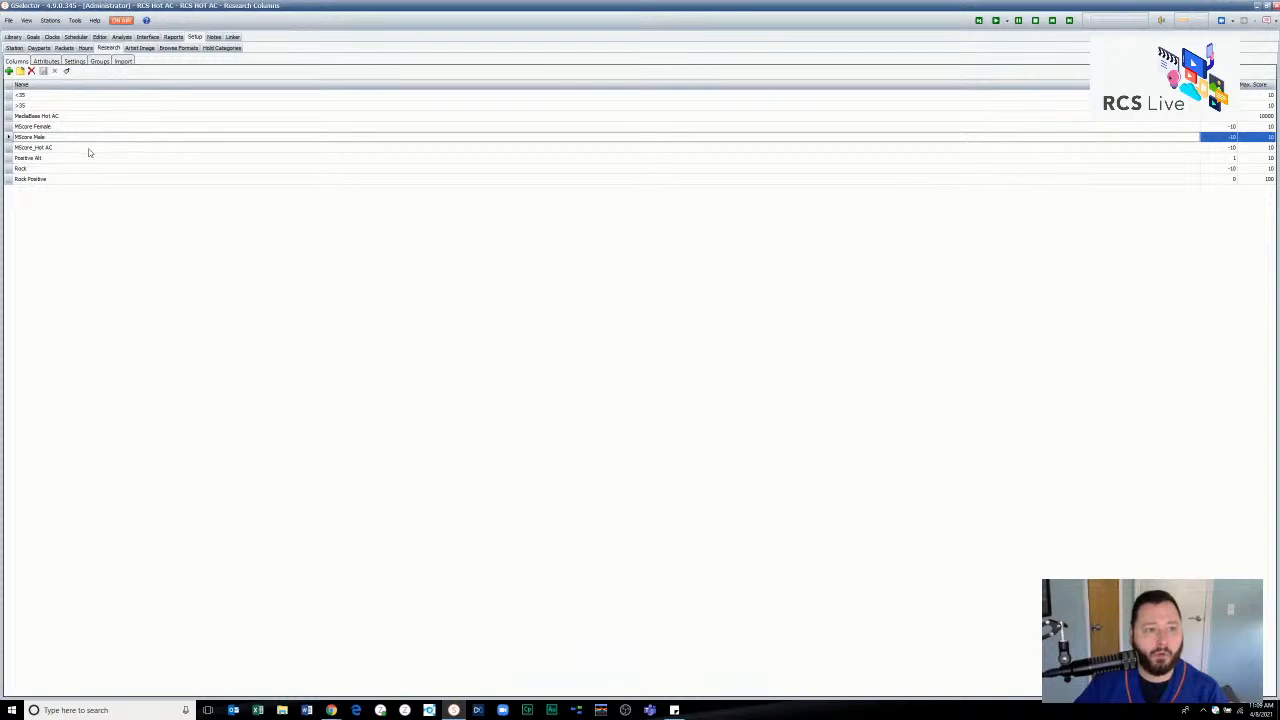
pyautogui.click(89, 148)
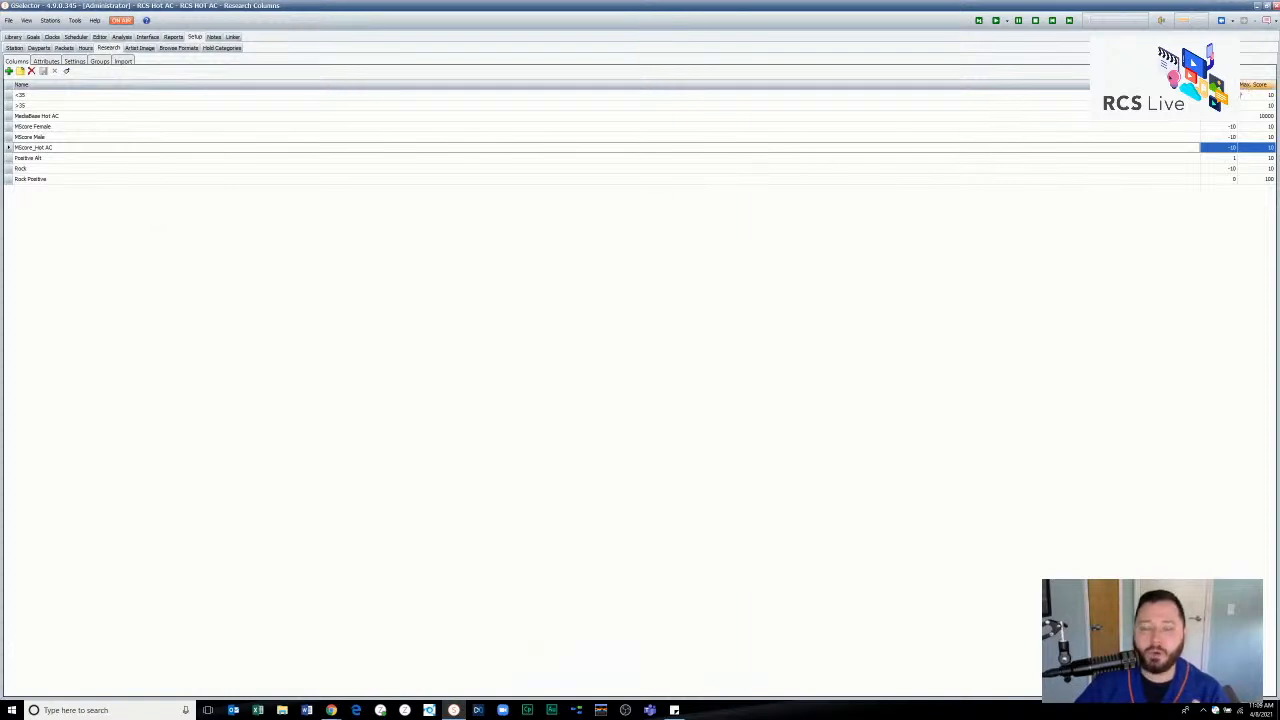
# - Inspect the name, minimum score and maximum score of the MScore_Hot AC research column, then close its settings without saving
pyautogui.doubleClick(68, 150)
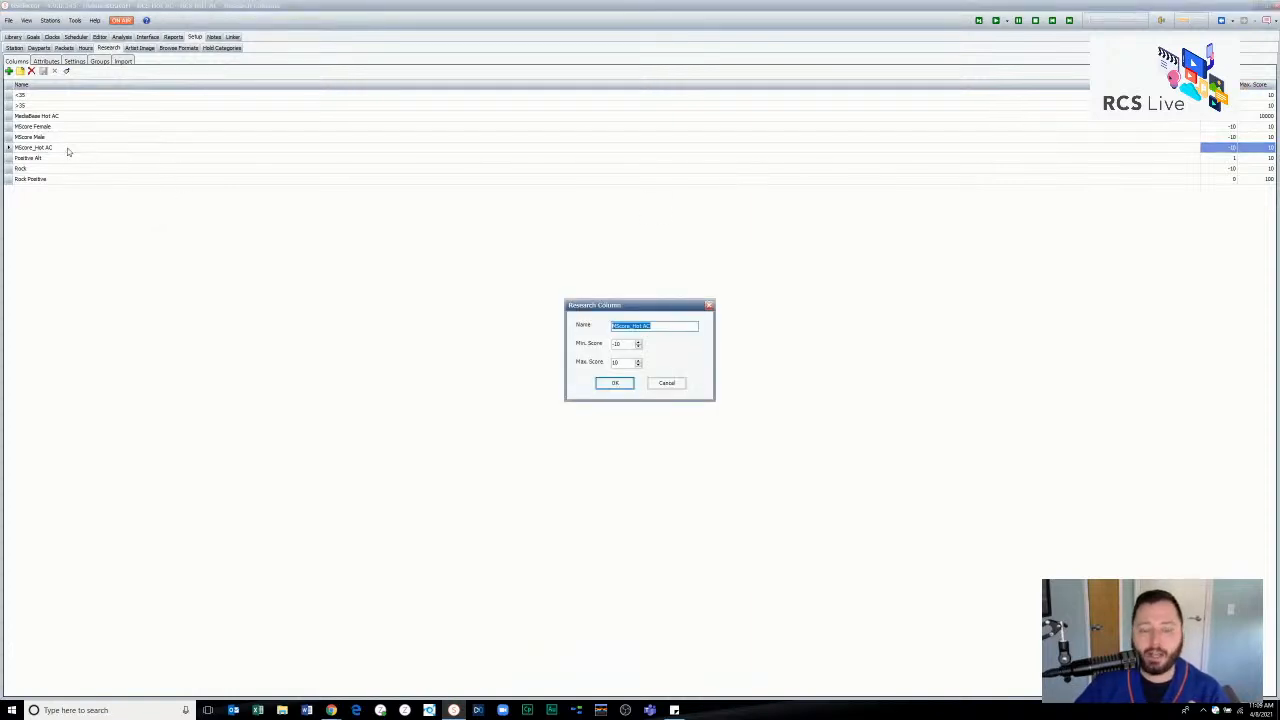
pyautogui.press('Tab')
pyautogui.press('Tab')
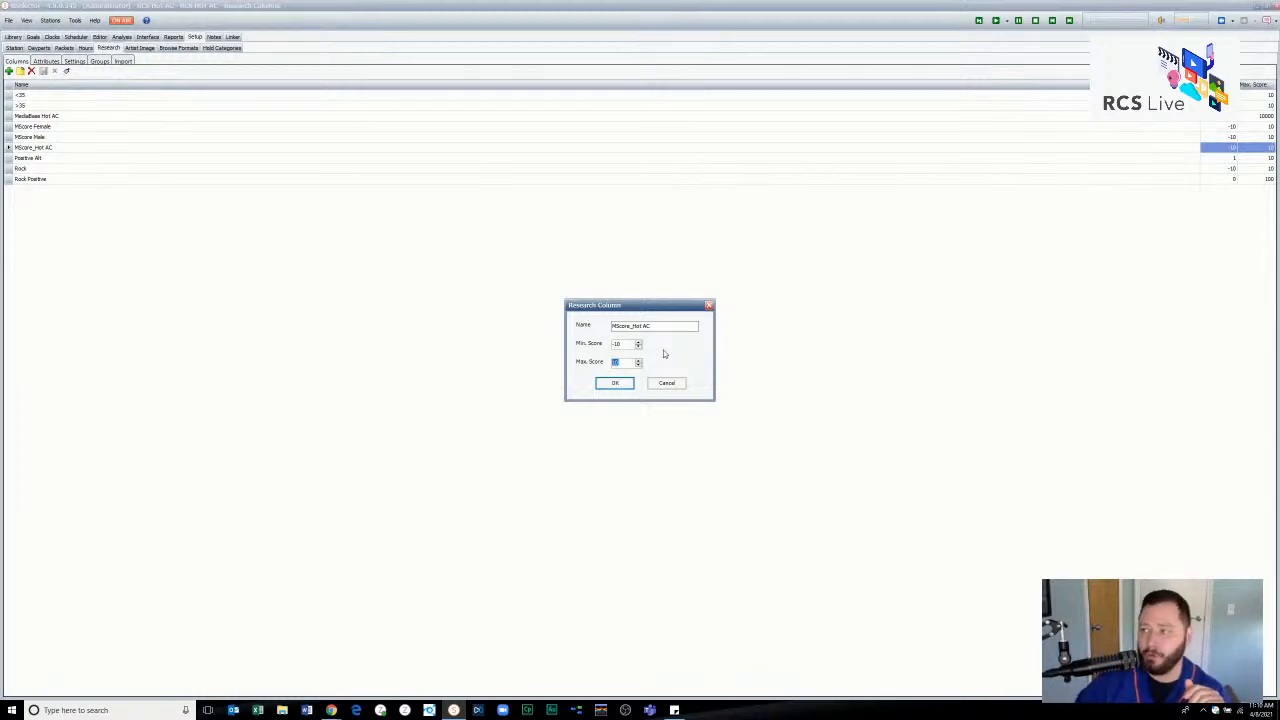
pyautogui.click(629, 346)
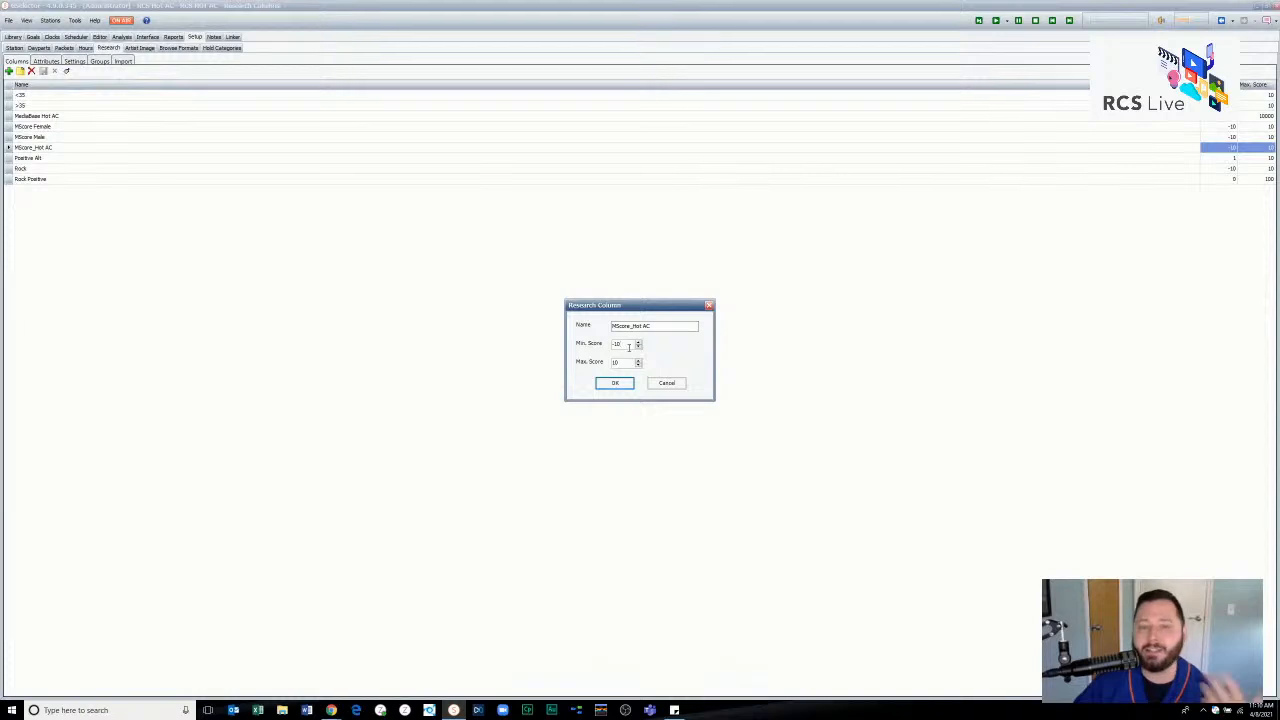
pyautogui.moveTo(668, 326); pyautogui.dragTo(551, 336)
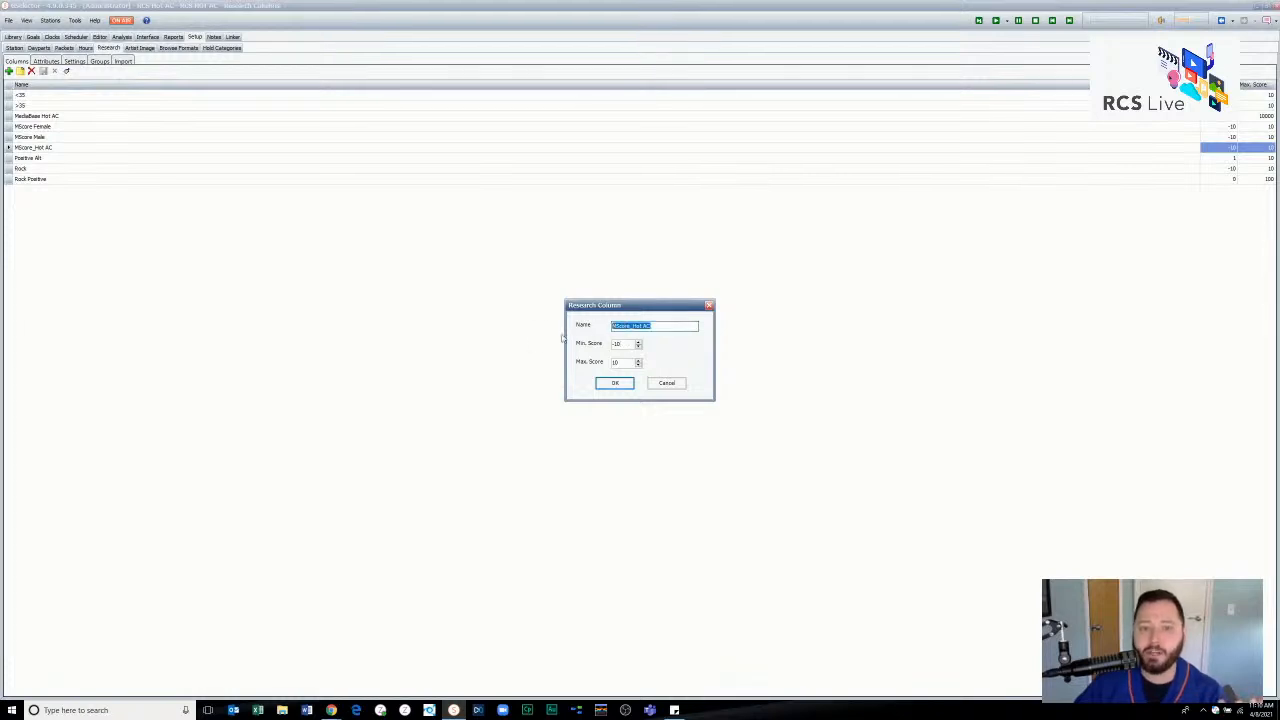
pyautogui.click(680, 327)
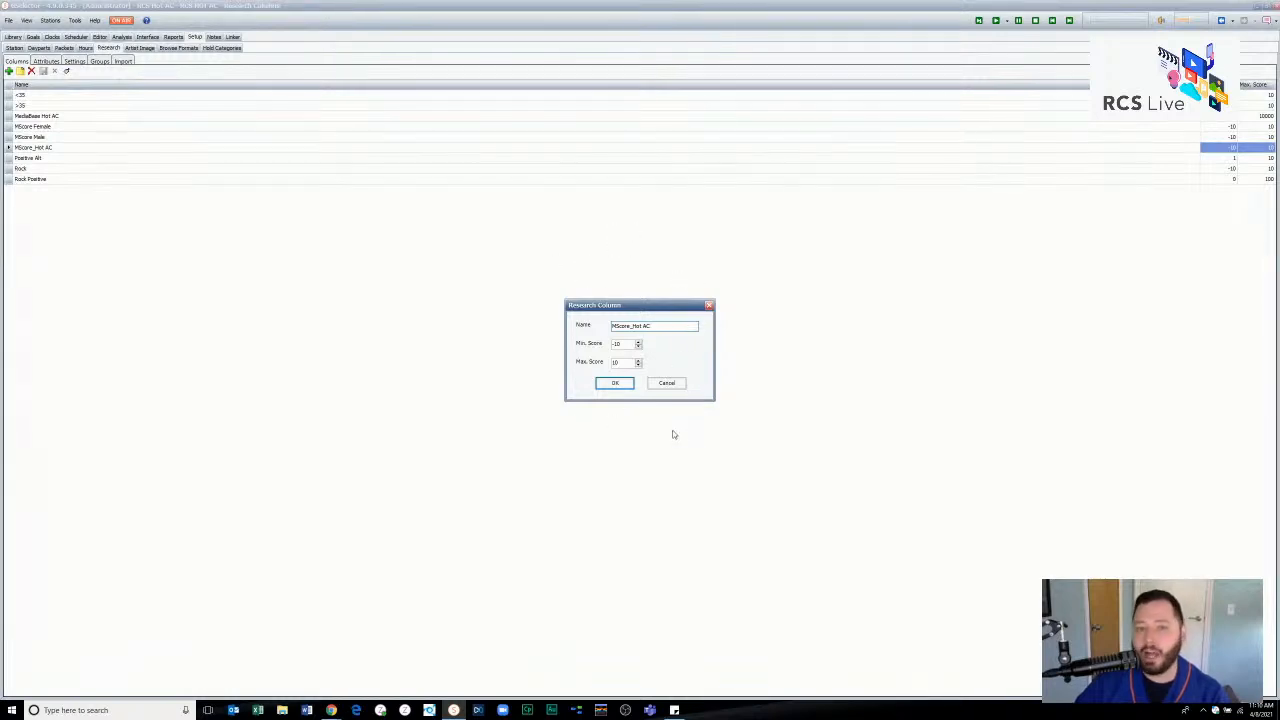
pyautogui.moveTo(623, 363); pyautogui.dragTo(588, 434)
pyautogui.click(627, 363)
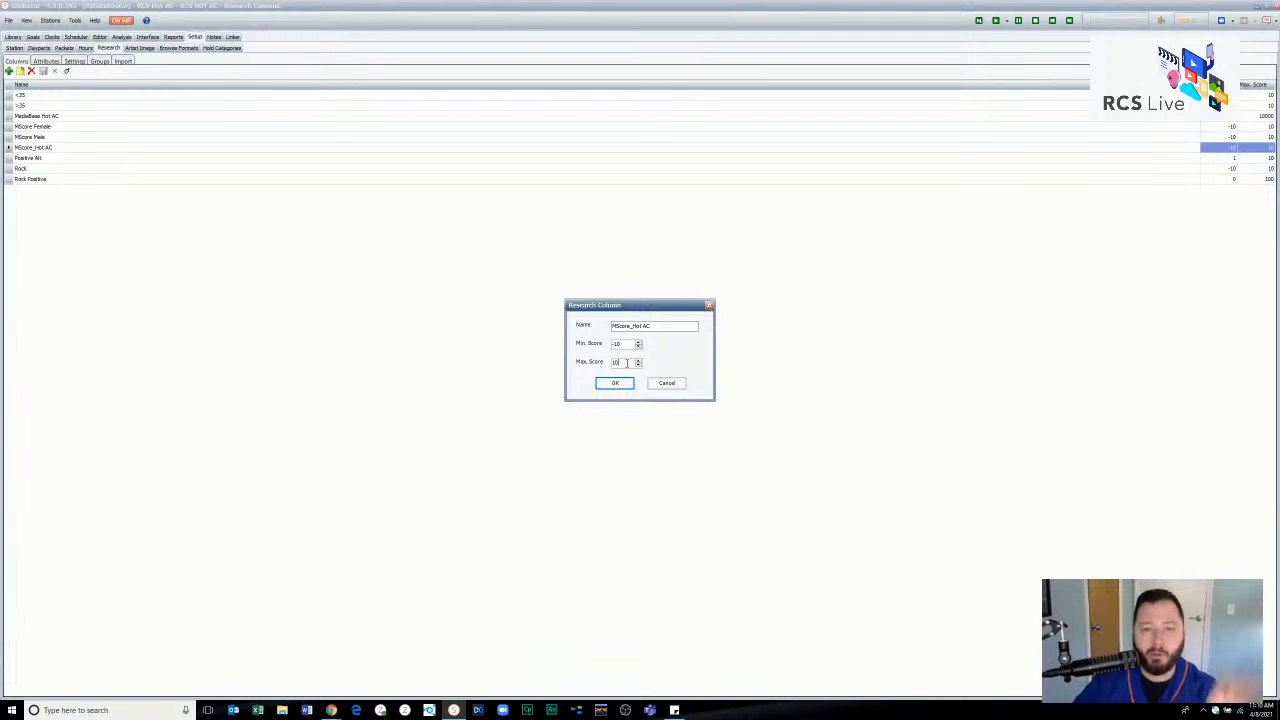
pyautogui.click(678, 384)
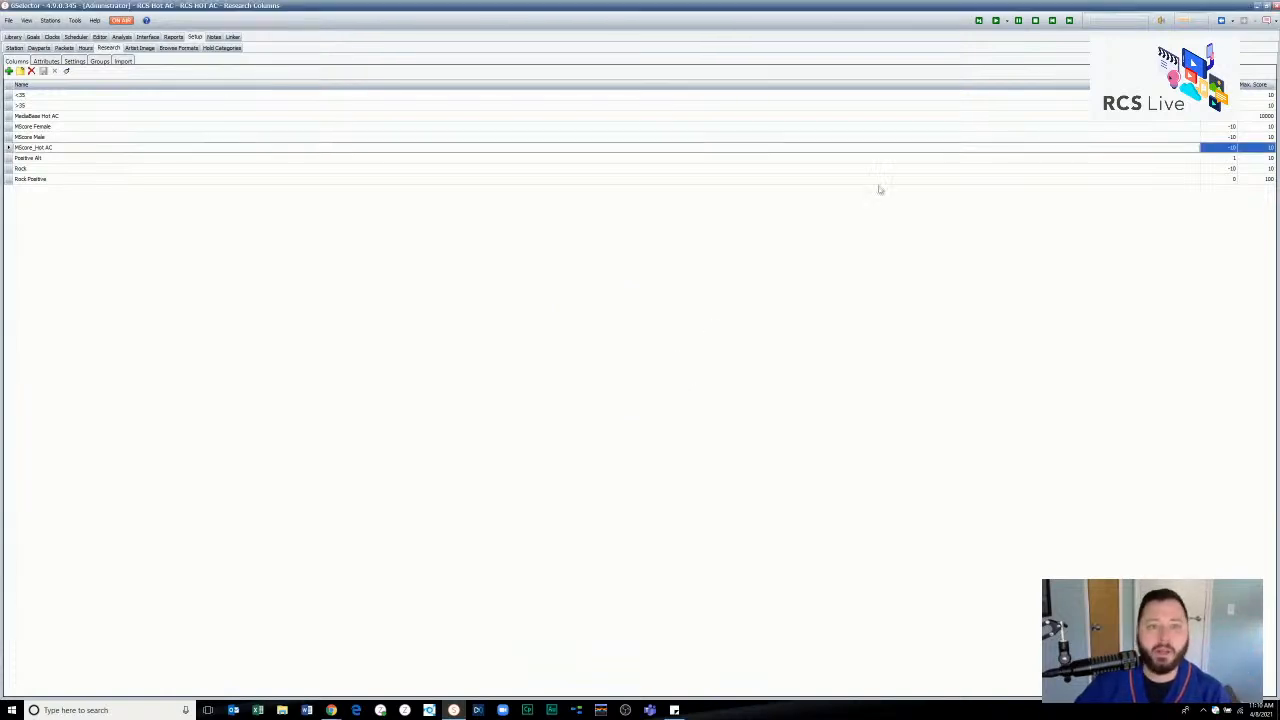
# - Check the score range of the MediaBase Hot AC research column
pyautogui.click(1171, 118)
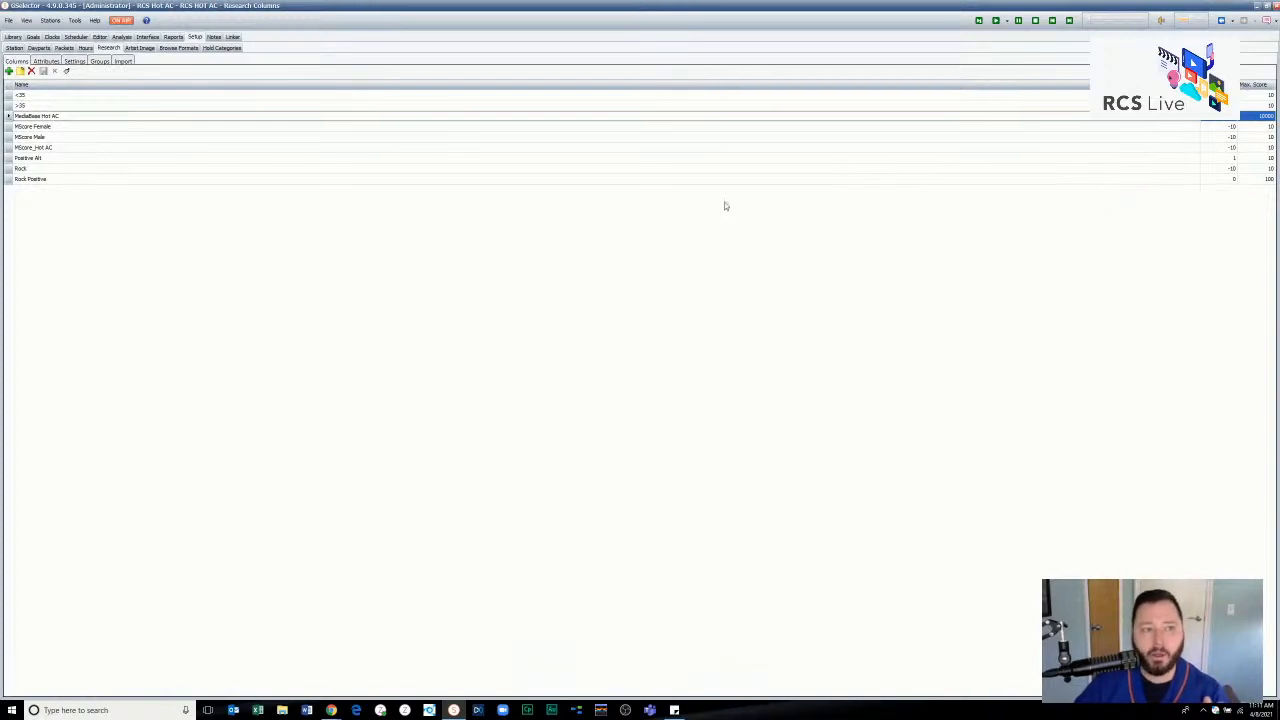
pyautogui.click(60, 118)
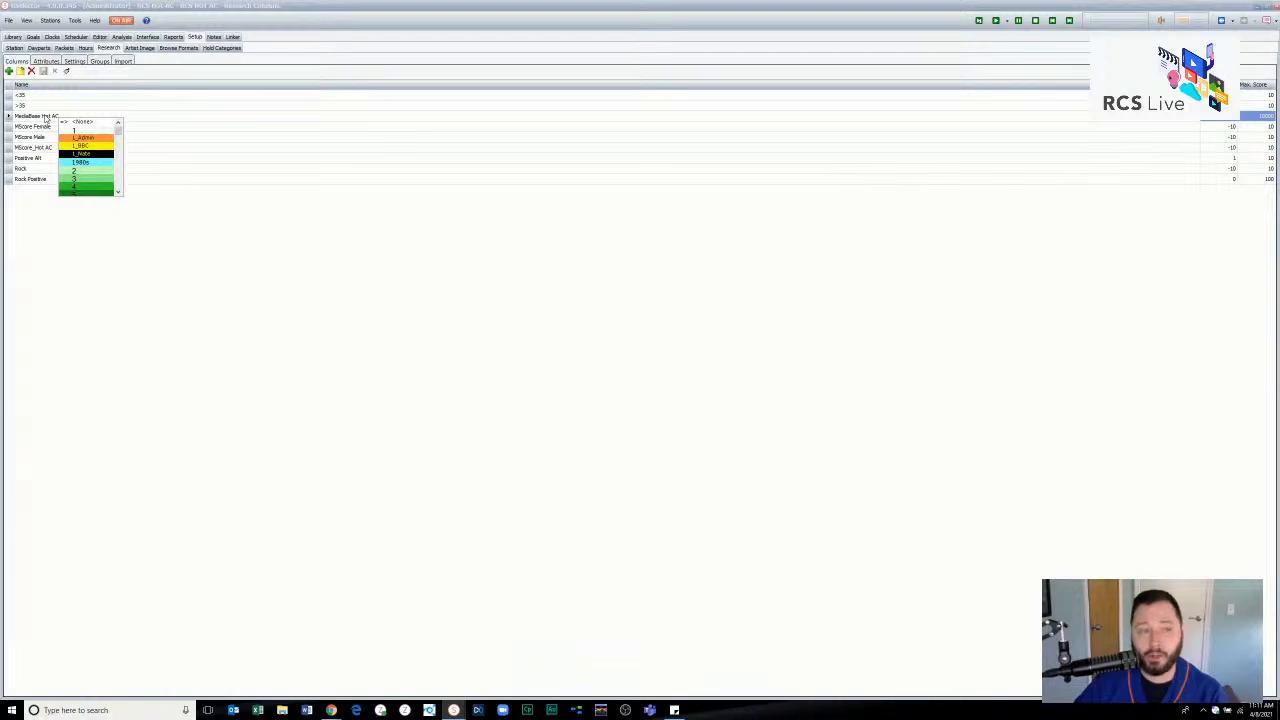
pyautogui.click(45, 118)
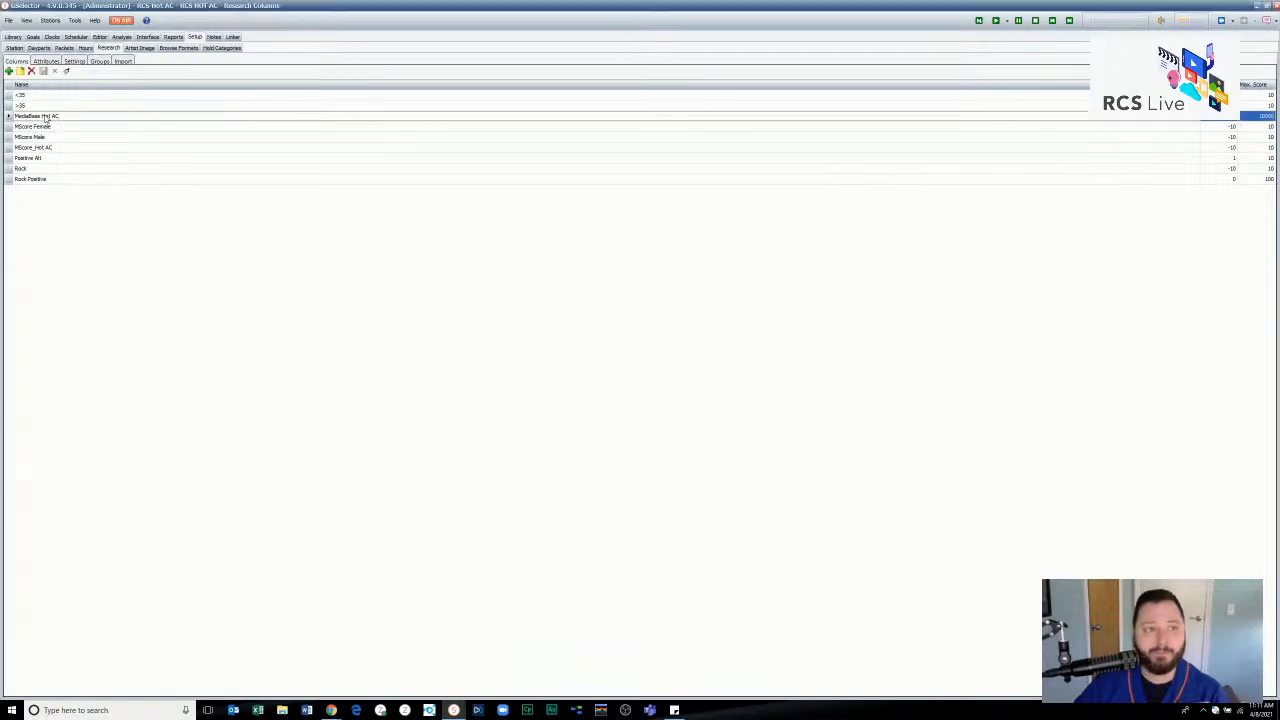
# - Review the research attributes for the MScore Male, MScore Female and Rock columns, including their positive, neutral and negative entries
pyautogui.click(48, 61)
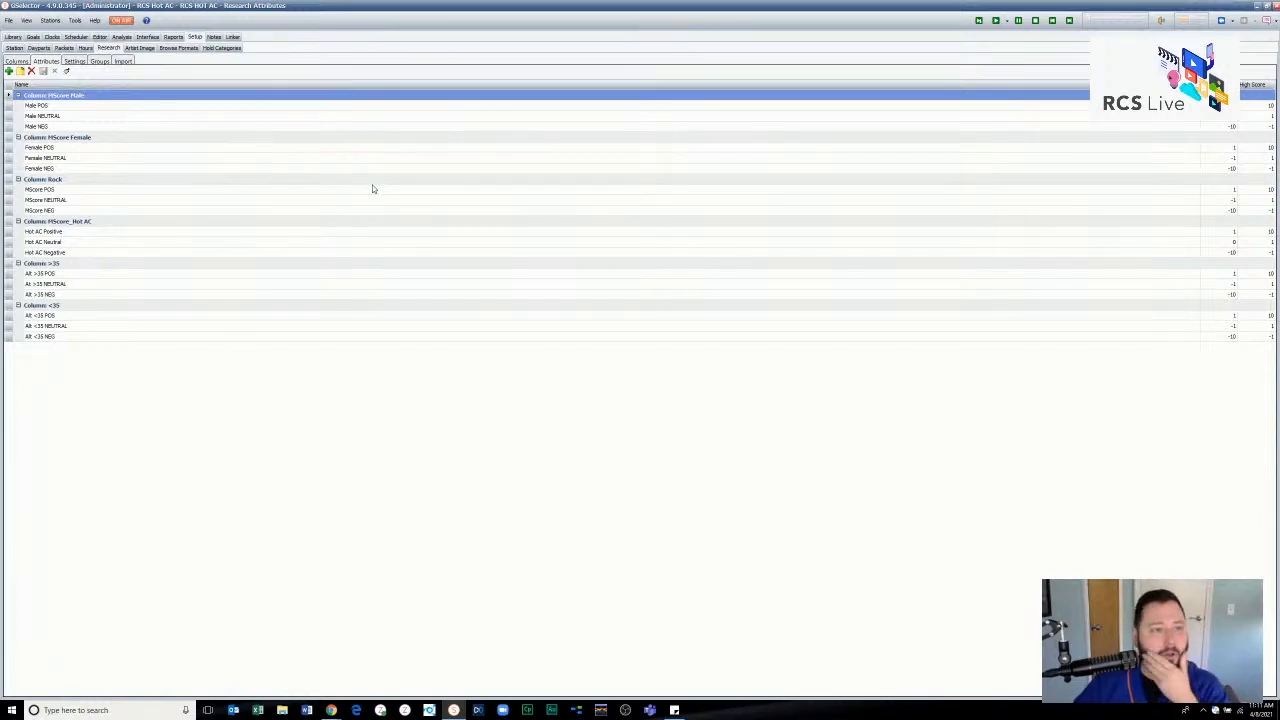
pyautogui.click(117, 107)
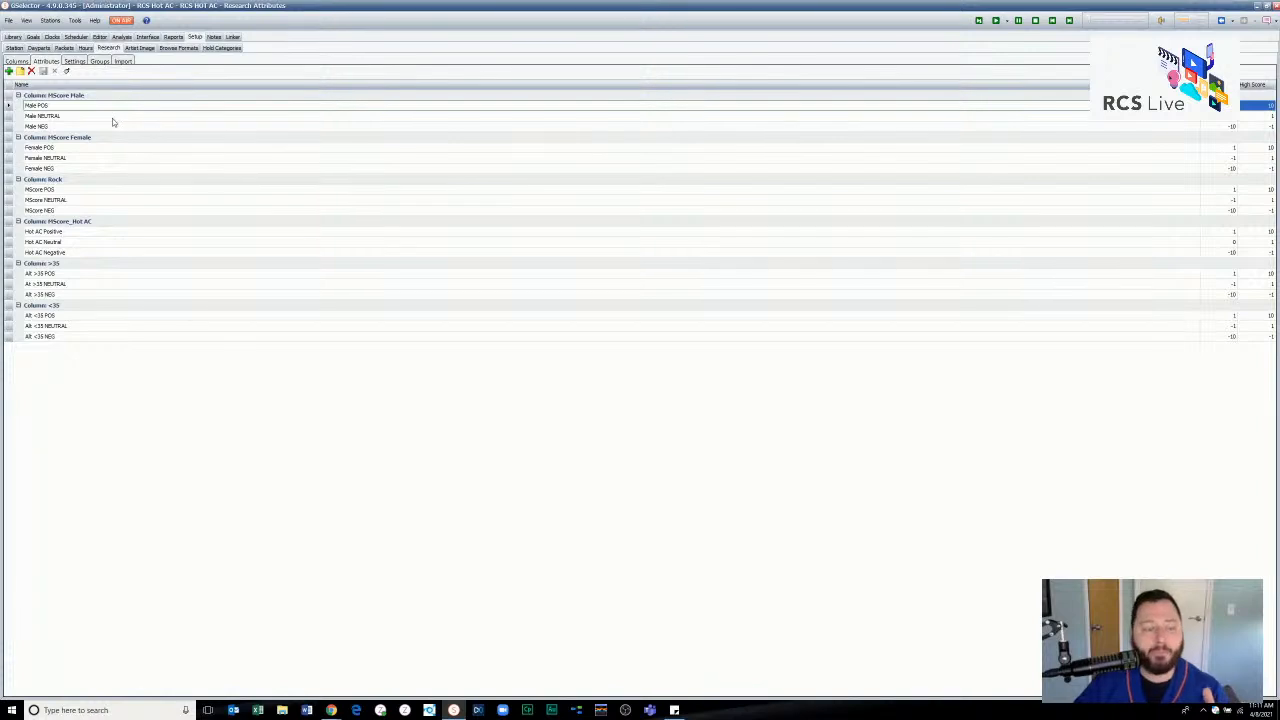
pyautogui.click(102, 117)
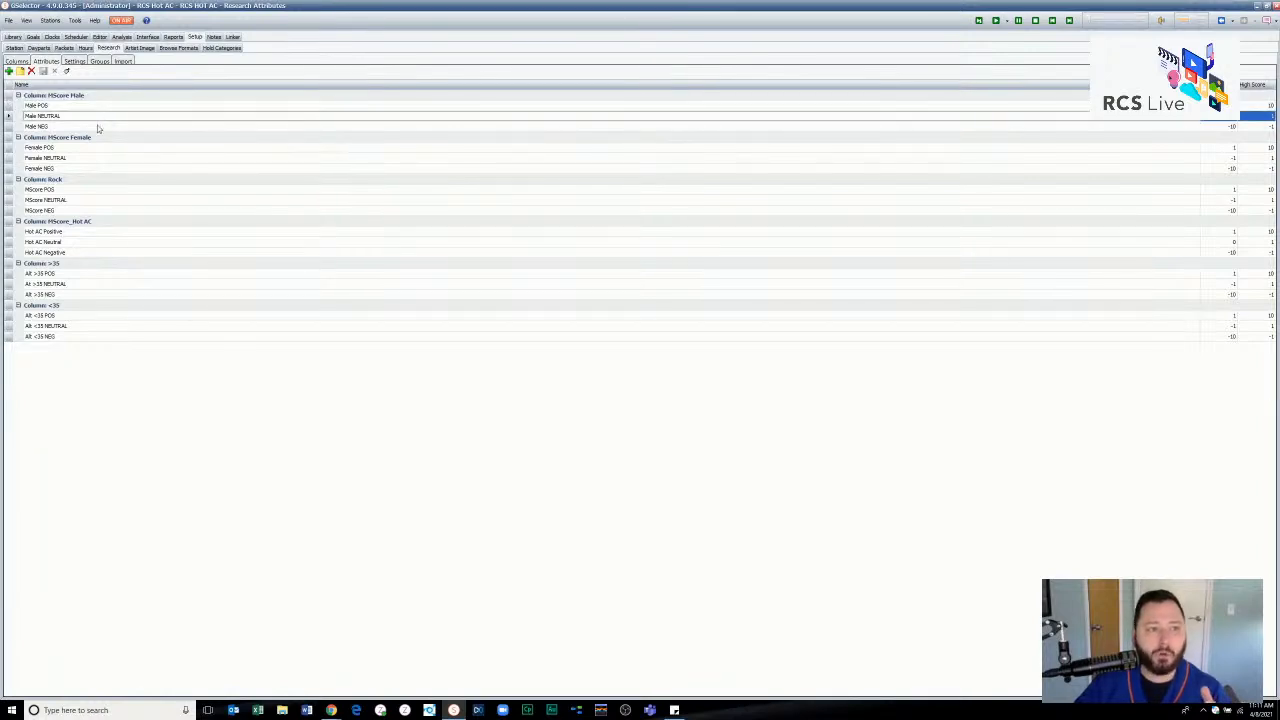
pyautogui.click(97, 125)
pyautogui.click(95, 148)
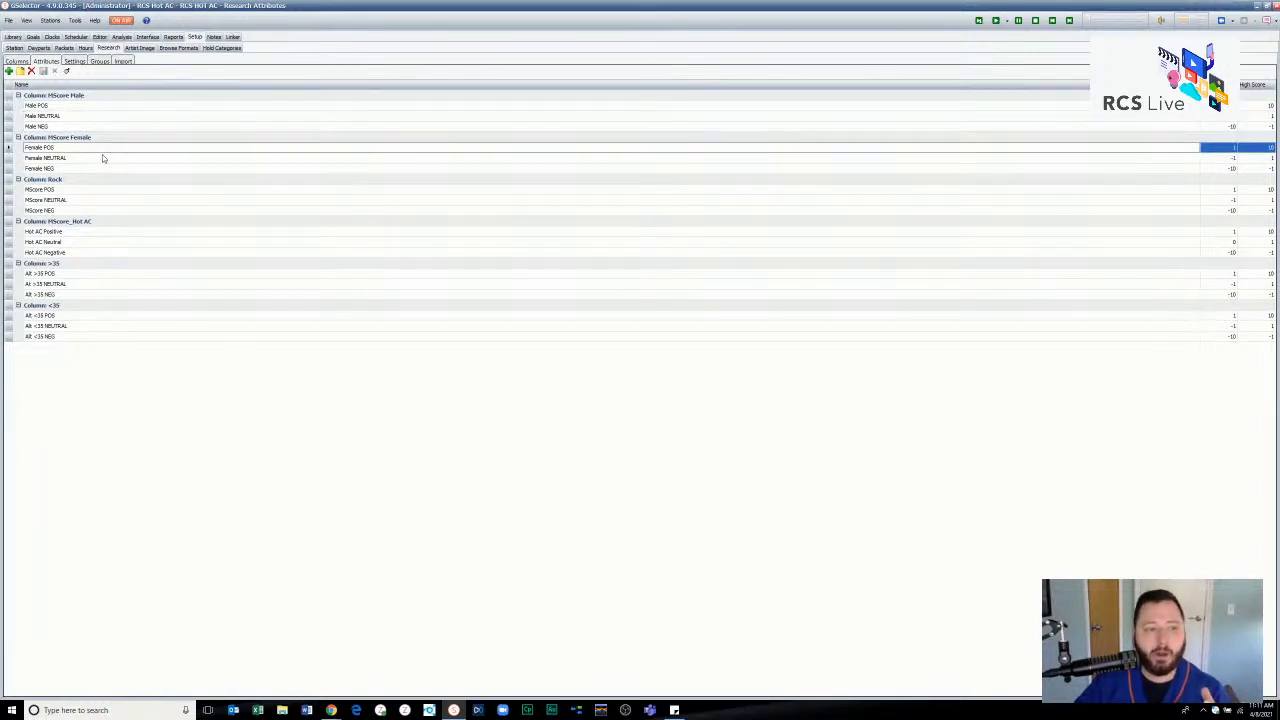
pyautogui.click(100, 157)
pyautogui.click(97, 168)
pyautogui.click(119, 190)
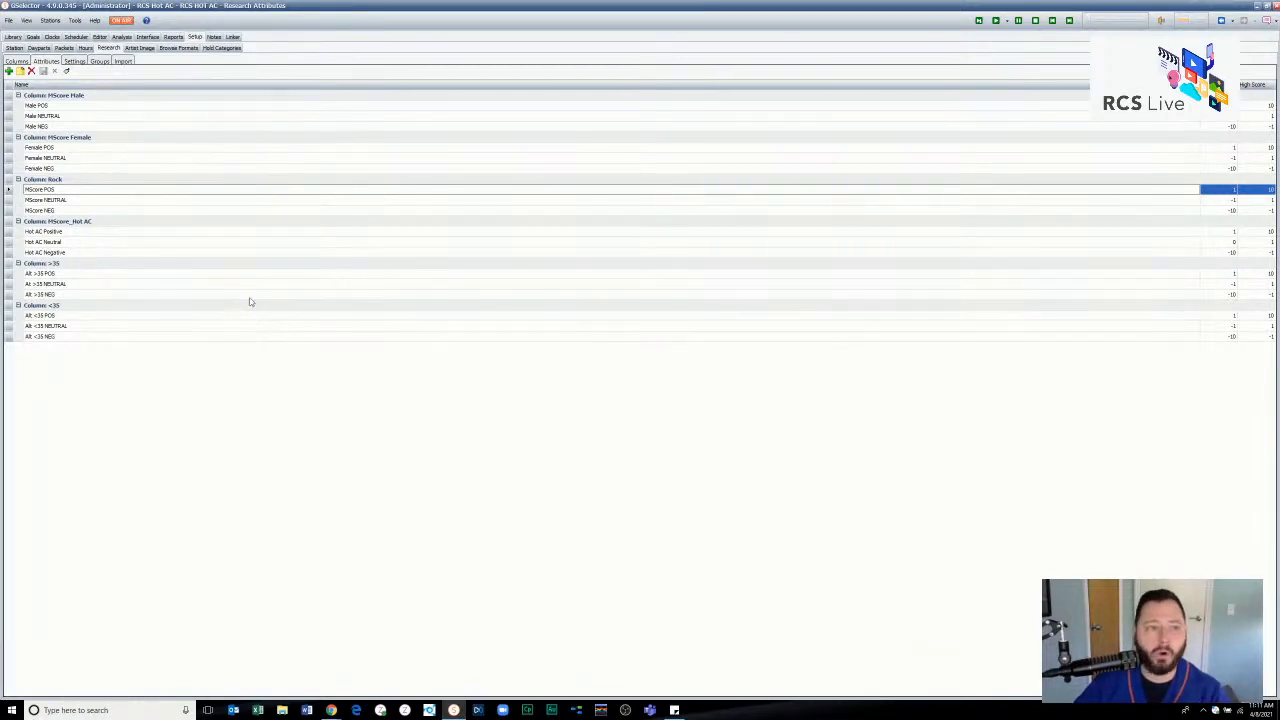
# - Inspect the Male POS attribute's name, assigned column, low score and high score, and close its settings without saving
pyautogui.click(166, 106)
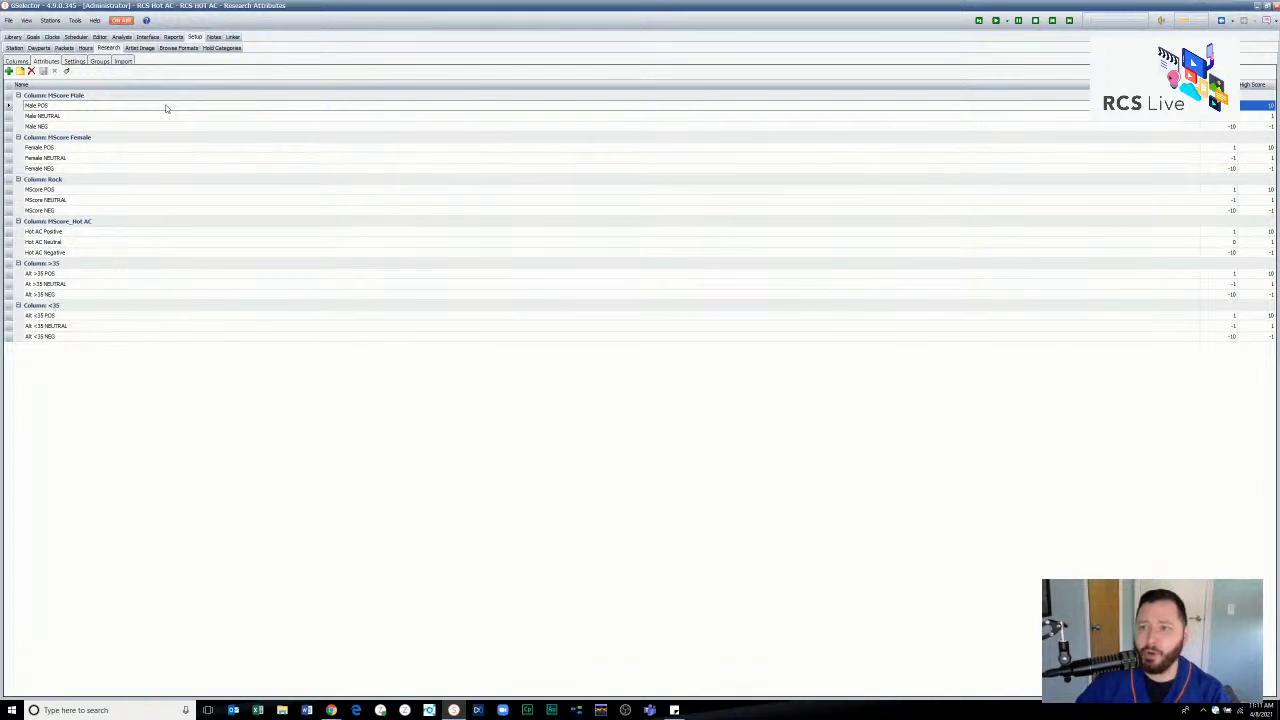
pyautogui.doubleClick(110, 108)
pyautogui.press('Tab')
pyautogui.press('Tab')
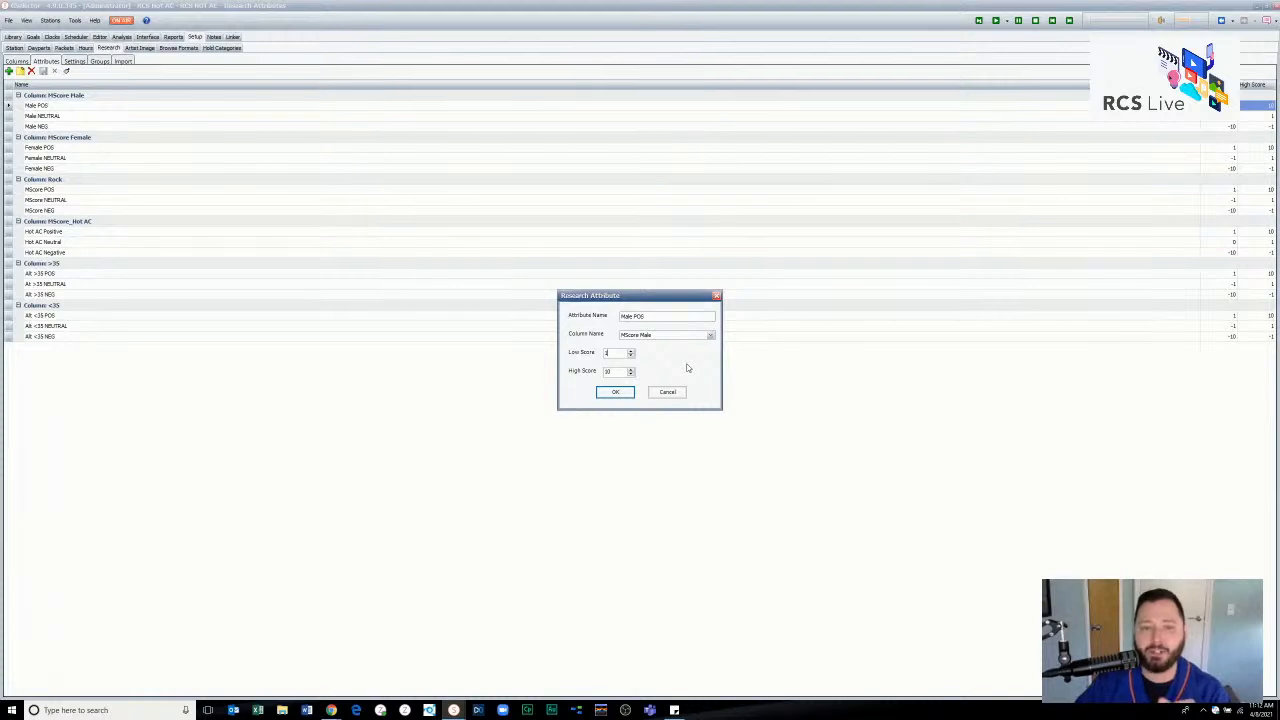
pyautogui.click(689, 337)
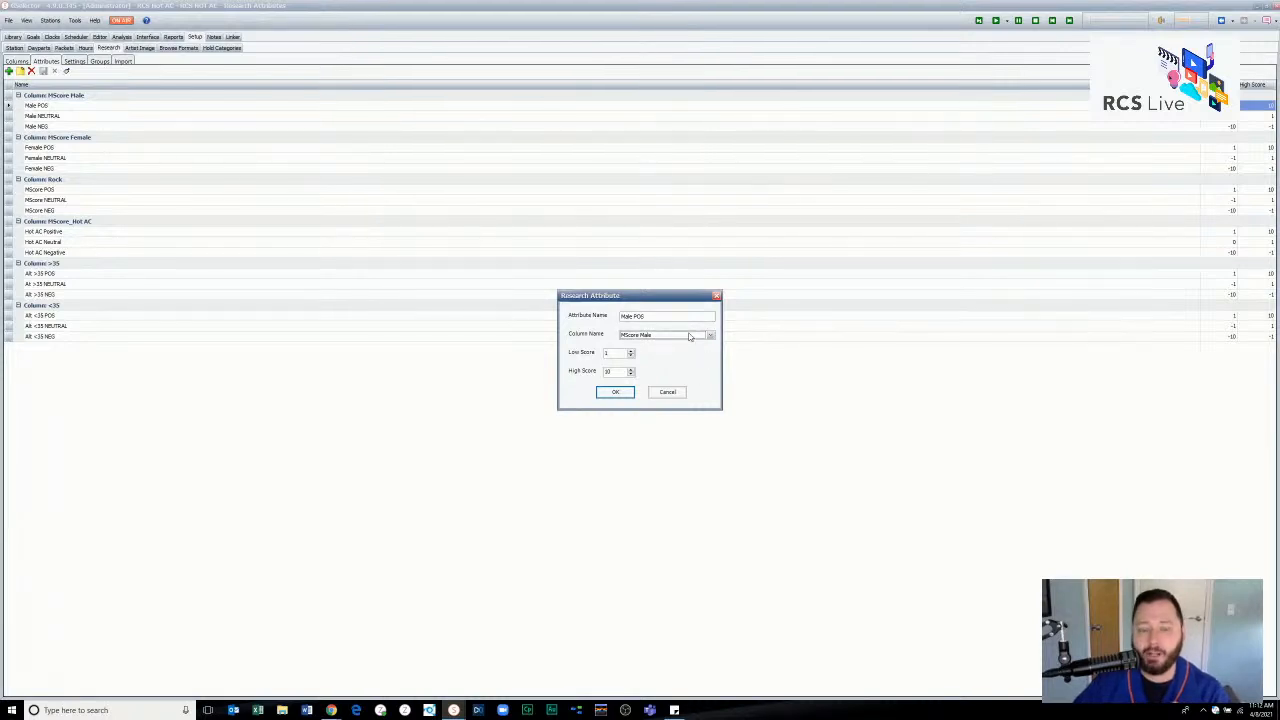
pyautogui.click(710, 337)
pyautogui.click(710, 337)
pyautogui.hotkey('shift', 'Tab')
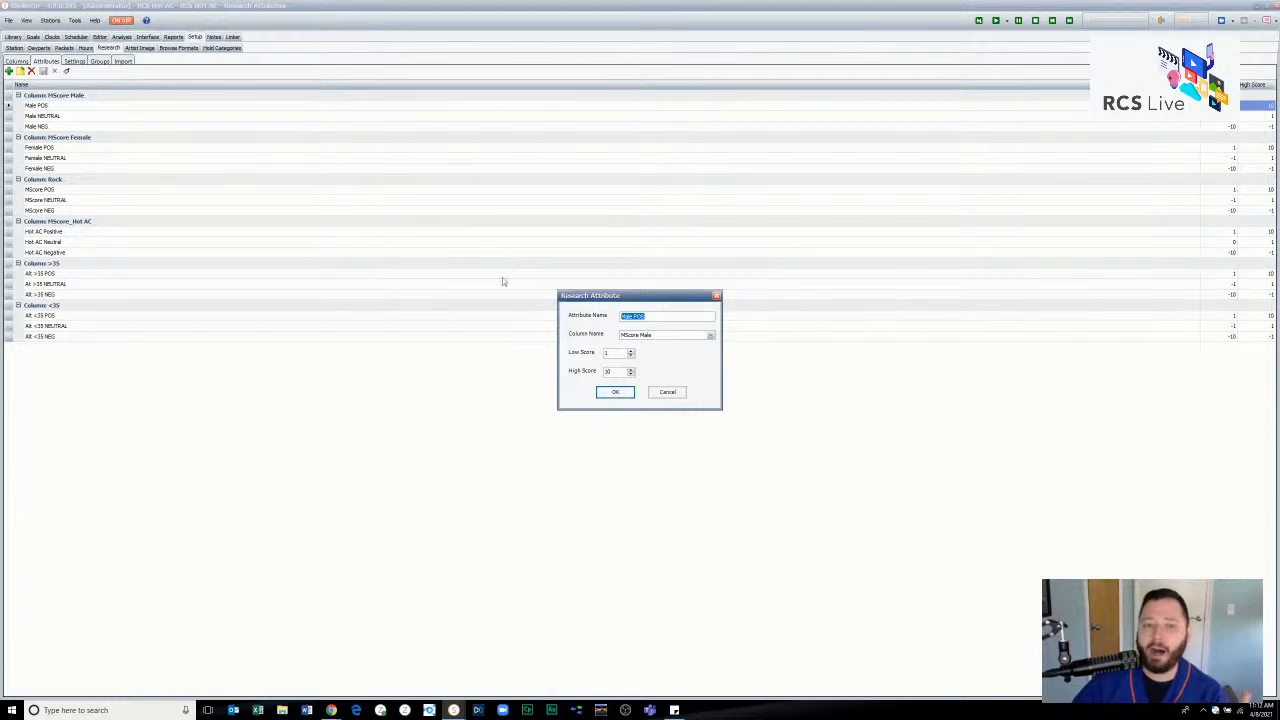
pyautogui.moveTo(614, 352); pyautogui.dragTo(584, 371)
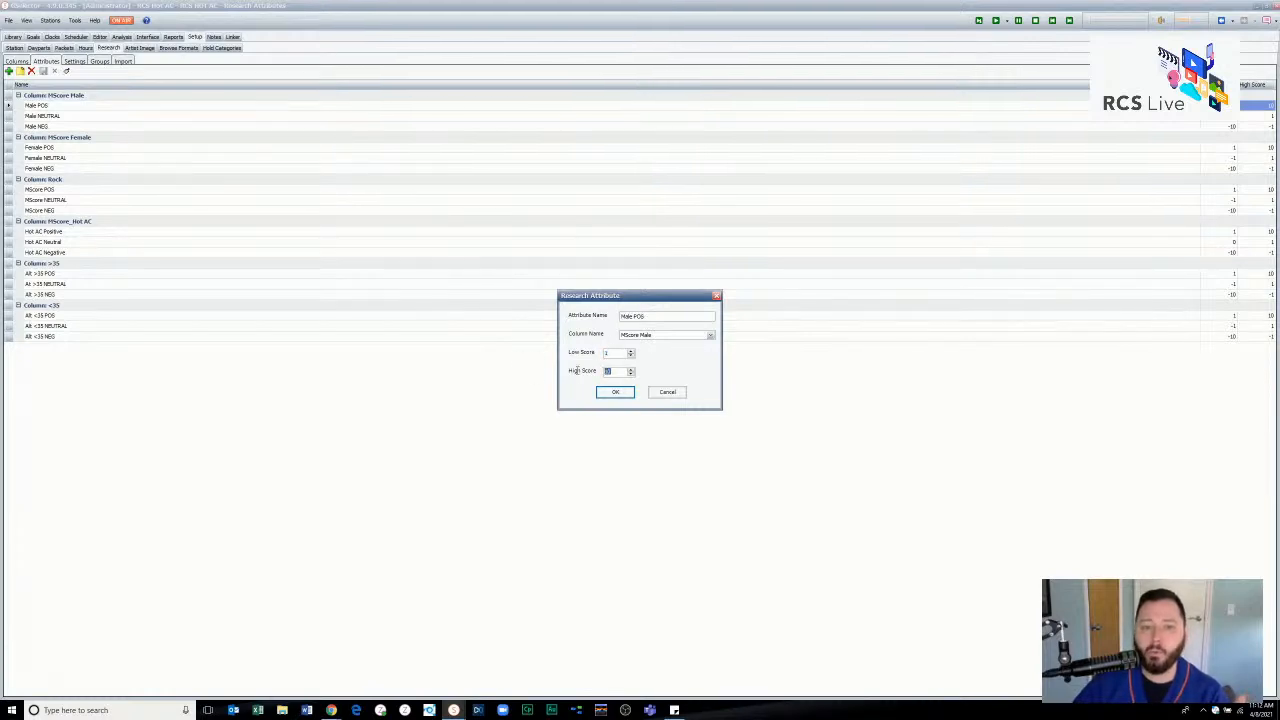
pyautogui.click(677, 394)
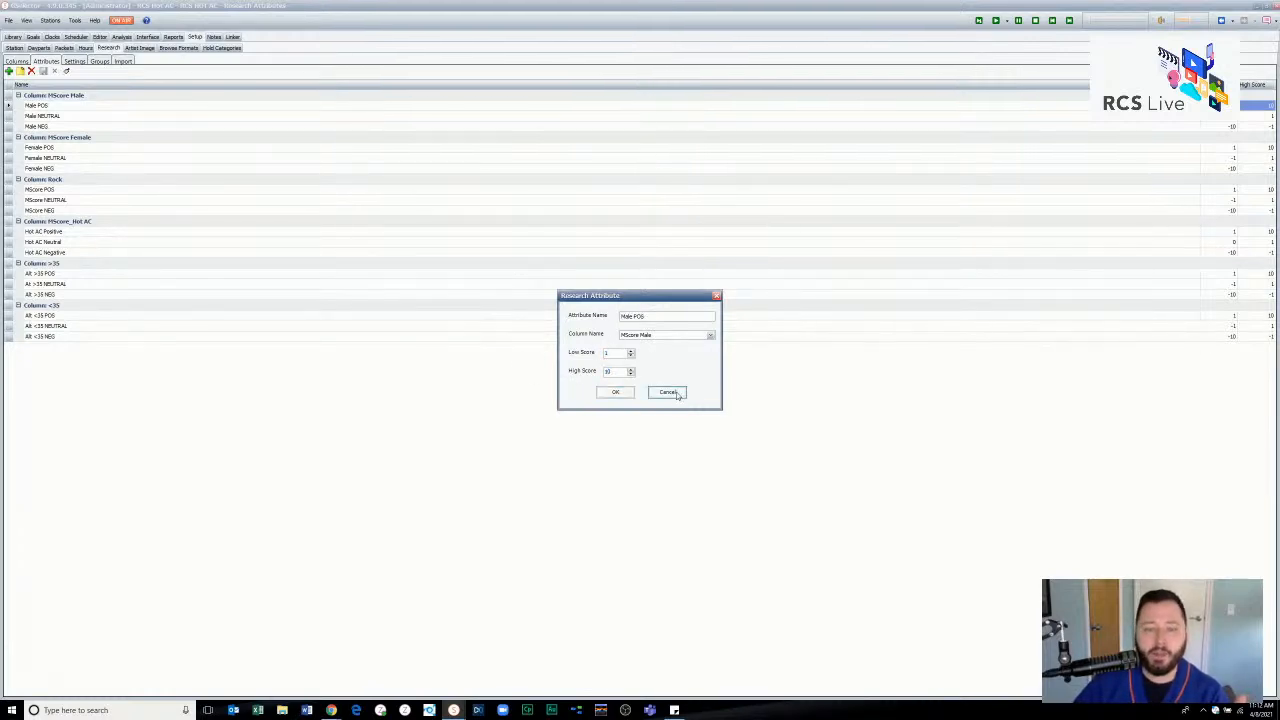
# - Check the low and high scores of the Male NEUTRAL research attribute and close its settings
pyautogui.doubleClick(64, 116)
pyautogui.moveTo(613, 353); pyautogui.dragTo(584, 371)
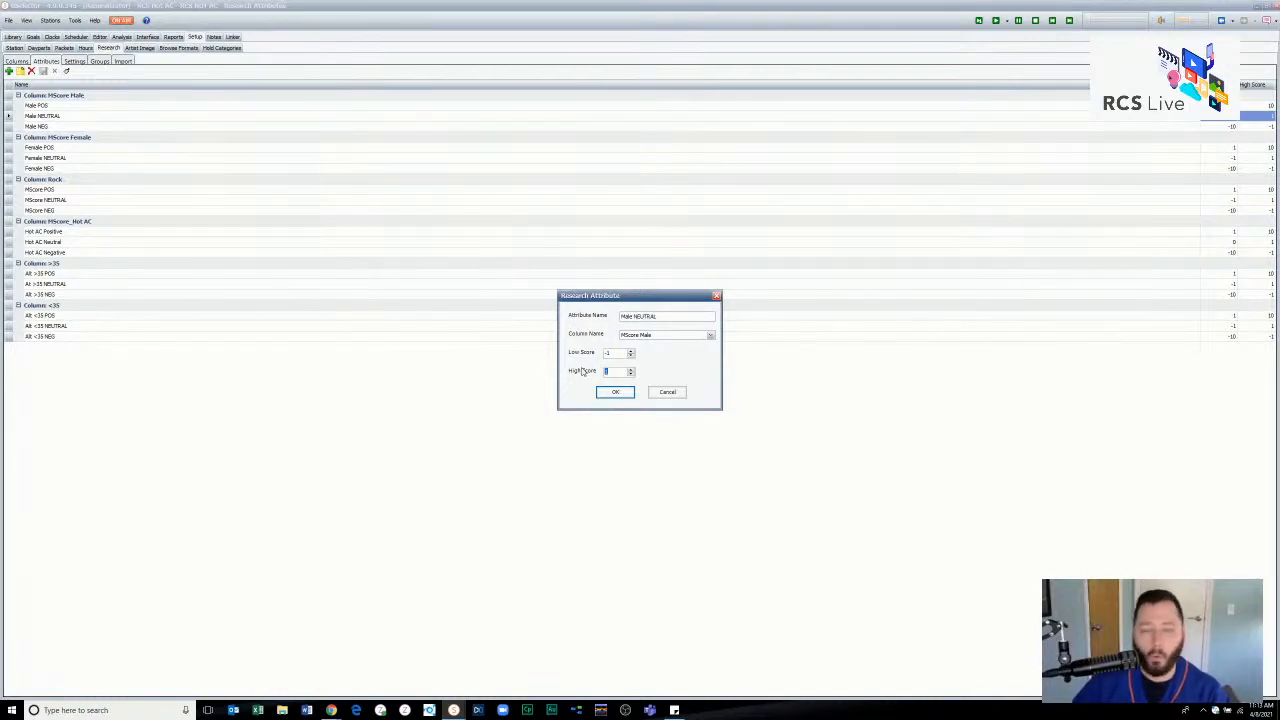
pyautogui.click(615, 391)
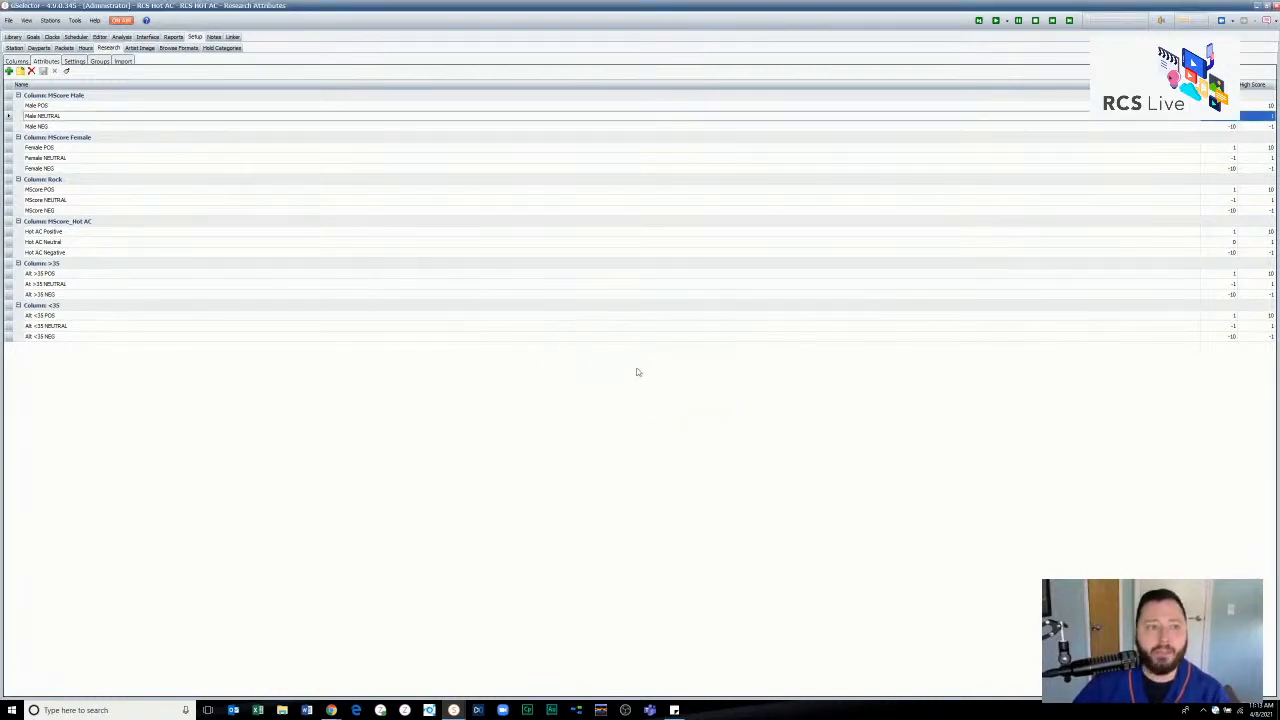
pyautogui.doubleClick(73, 124)
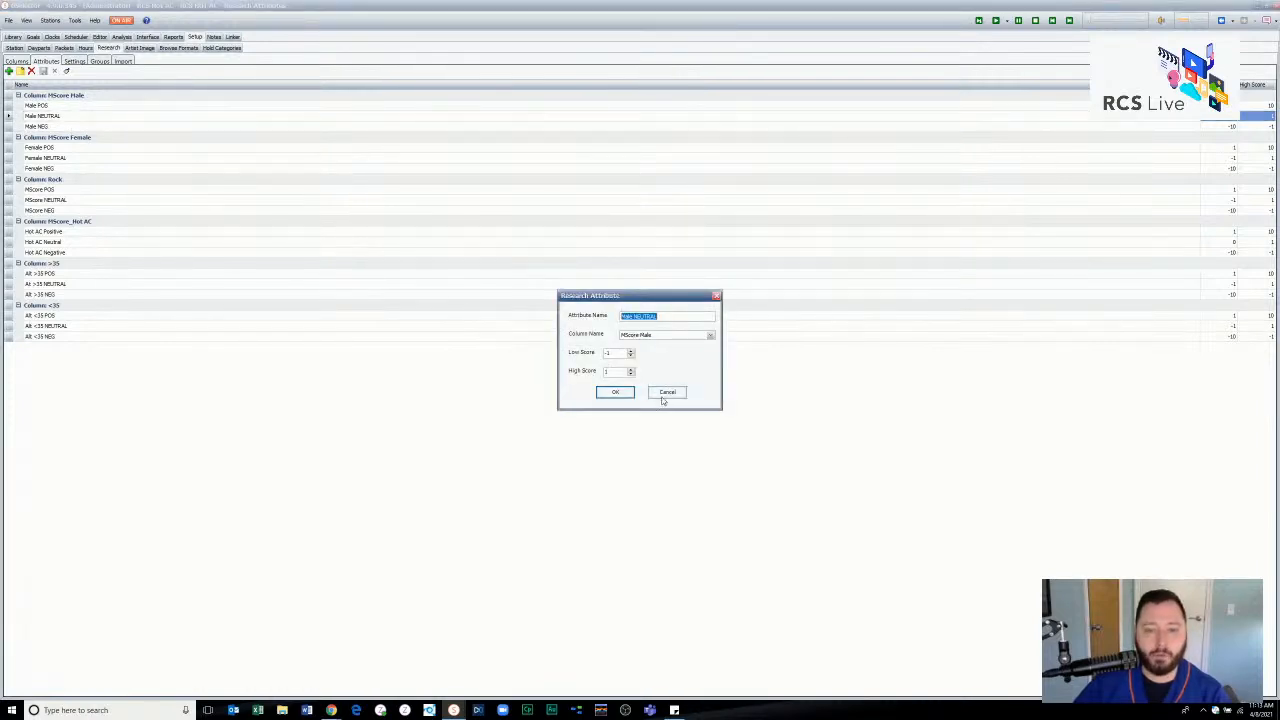
pyautogui.click(662, 396)
# - Check the low and high scores of the Male NEG research attribute, then close its settings without saving
pyautogui.doubleClick(44, 128)
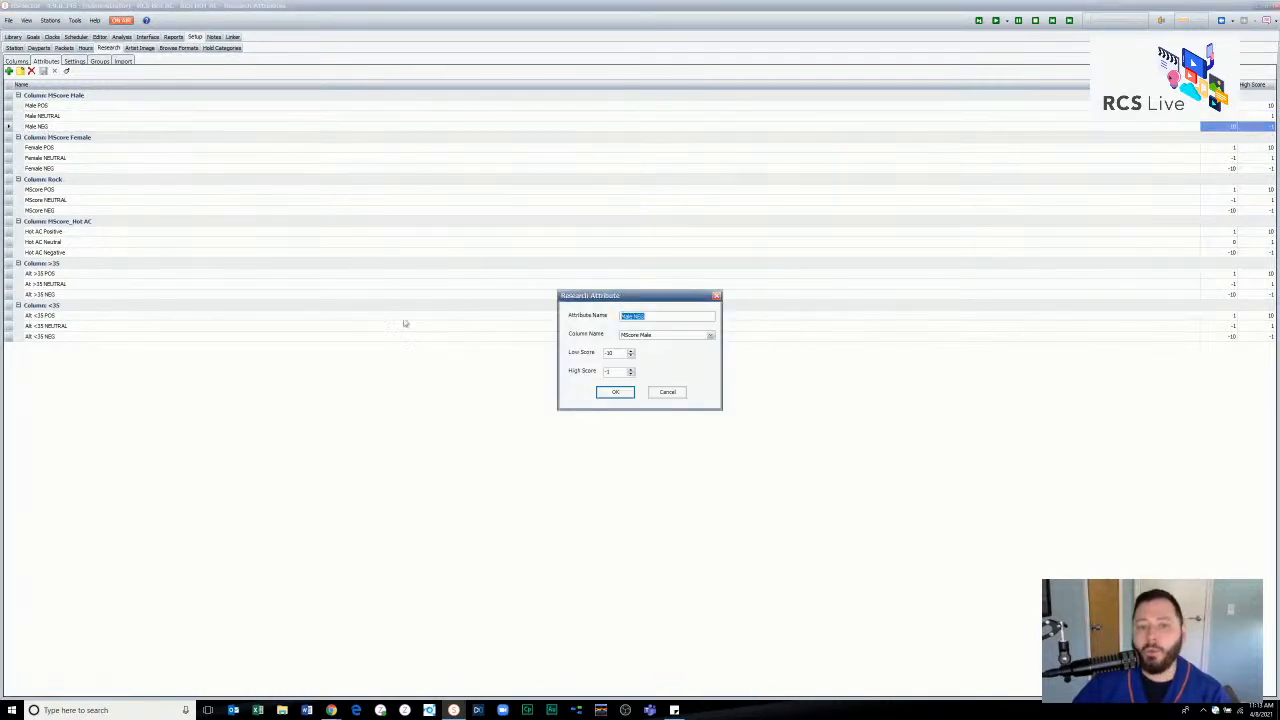
pyautogui.moveTo(614, 352); pyautogui.dragTo(580, 370)
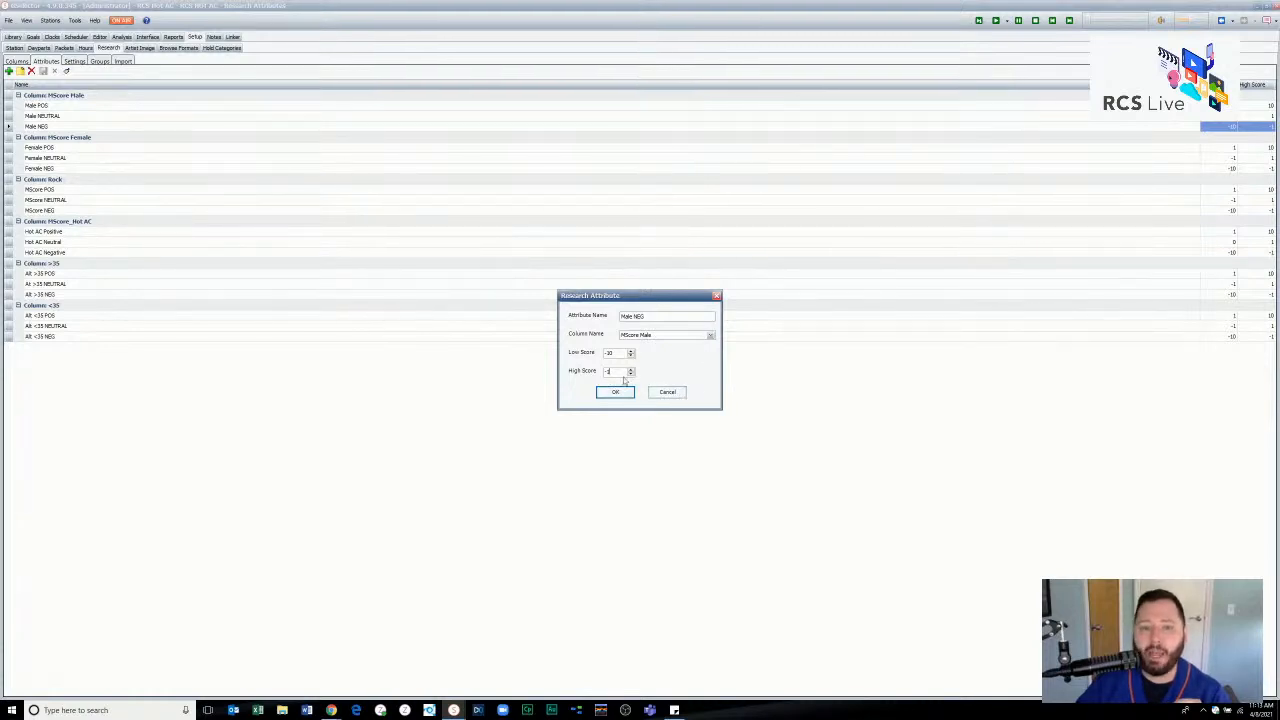
pyautogui.click(666, 392)
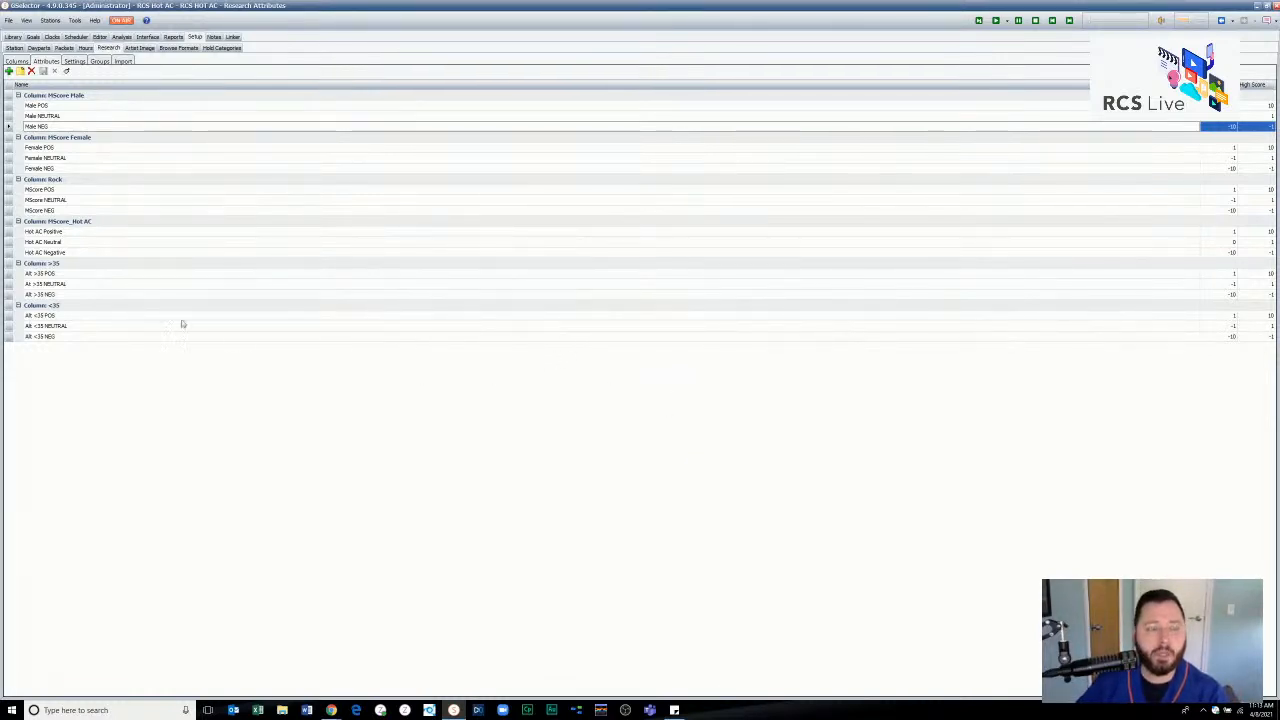
# - Look through the appearance choices offered for the Male NEUTRAL attribute without assigning one
pyautogui.click(52, 118)
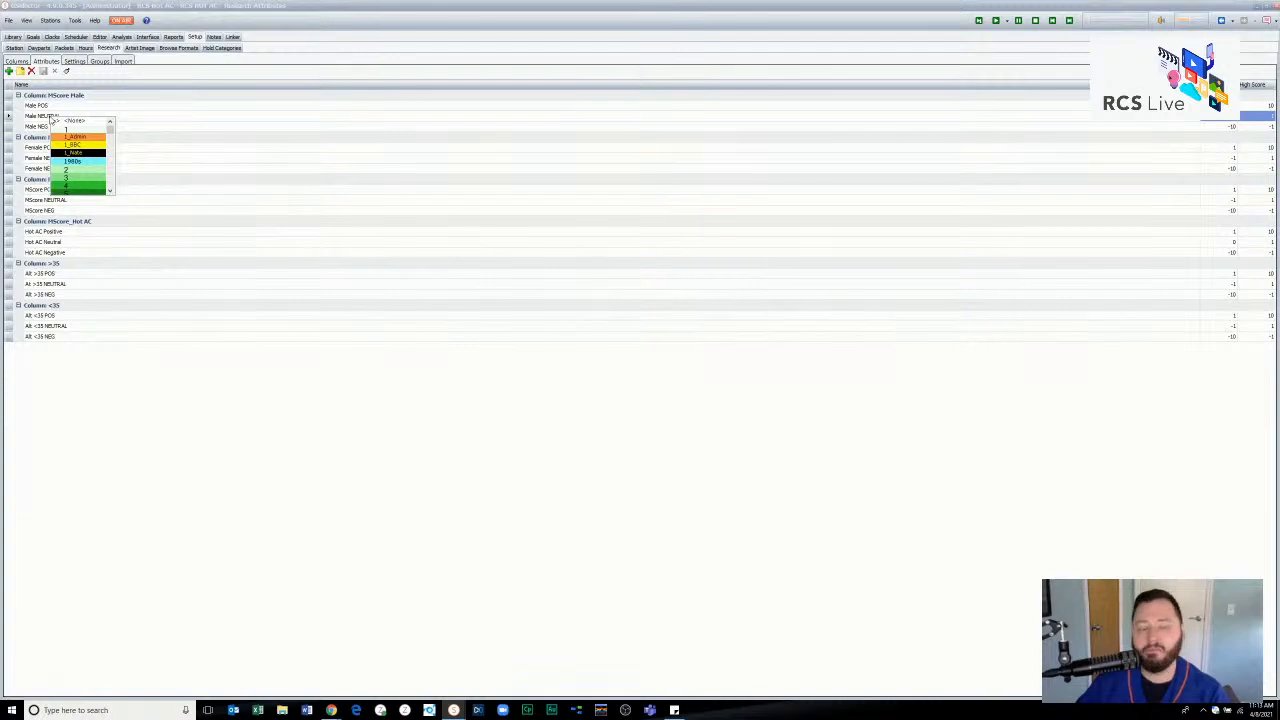
pyautogui.click(50, 118)
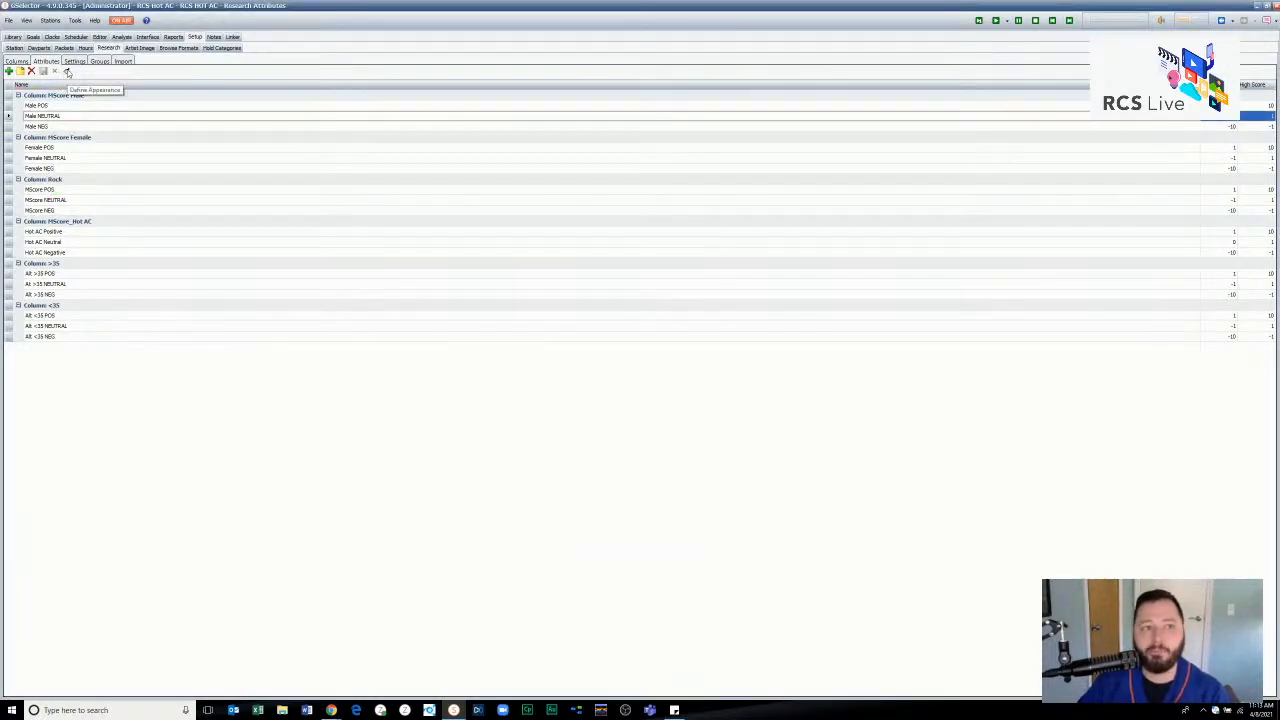
pyautogui.click(68, 72)
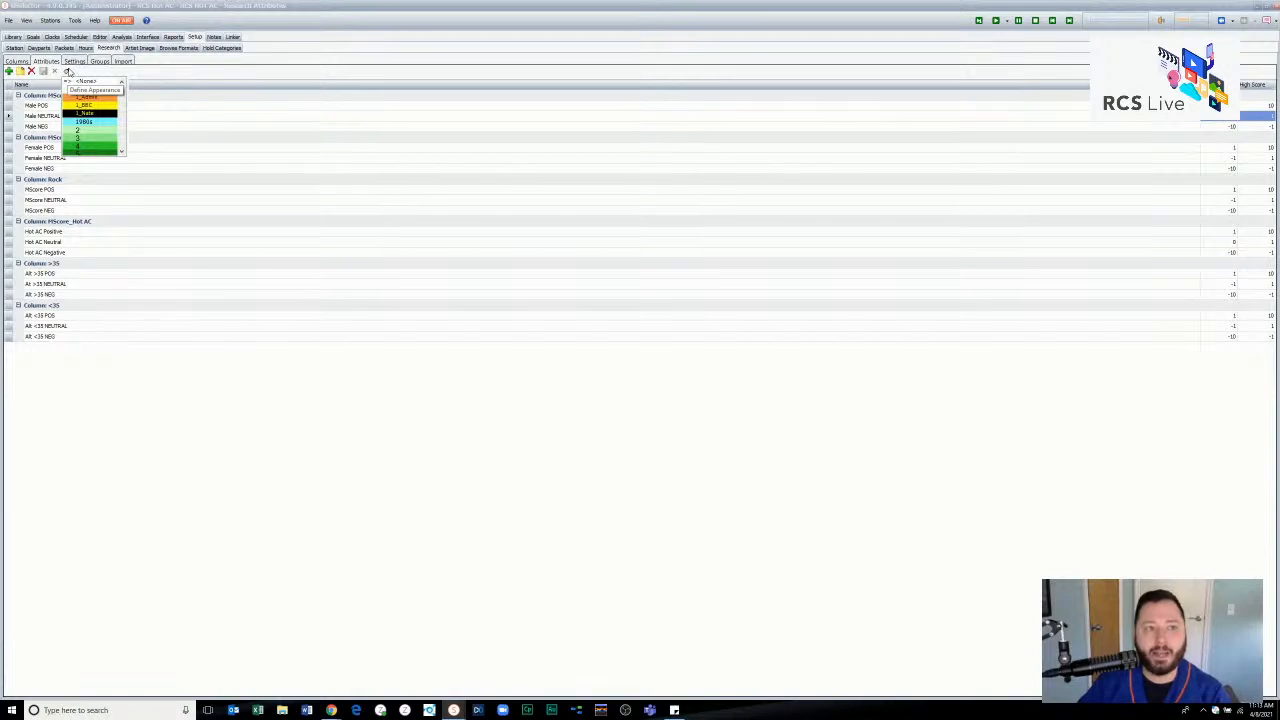
pyautogui.click(70, 72)
pyautogui.rightClick(63, 119)
pyautogui.click(46, 120)
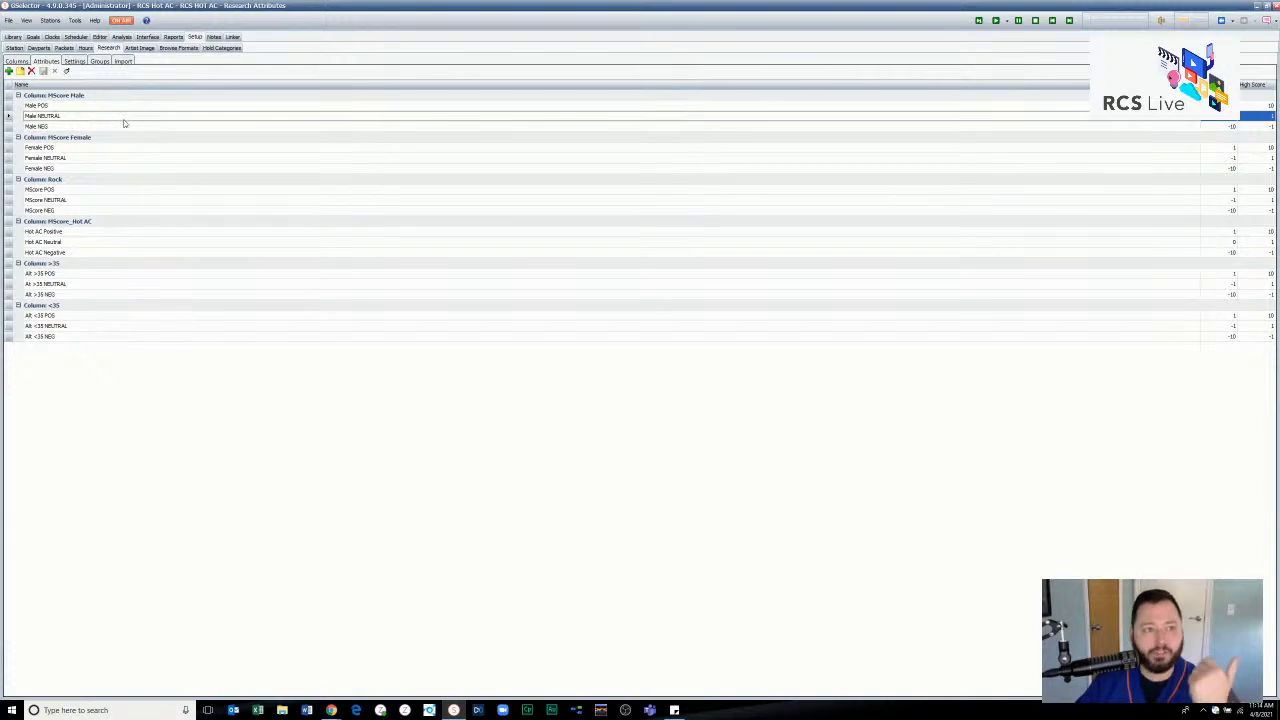
# - Review the research purge and appearance settings and the list of defined research groups
pyautogui.click(76, 63)
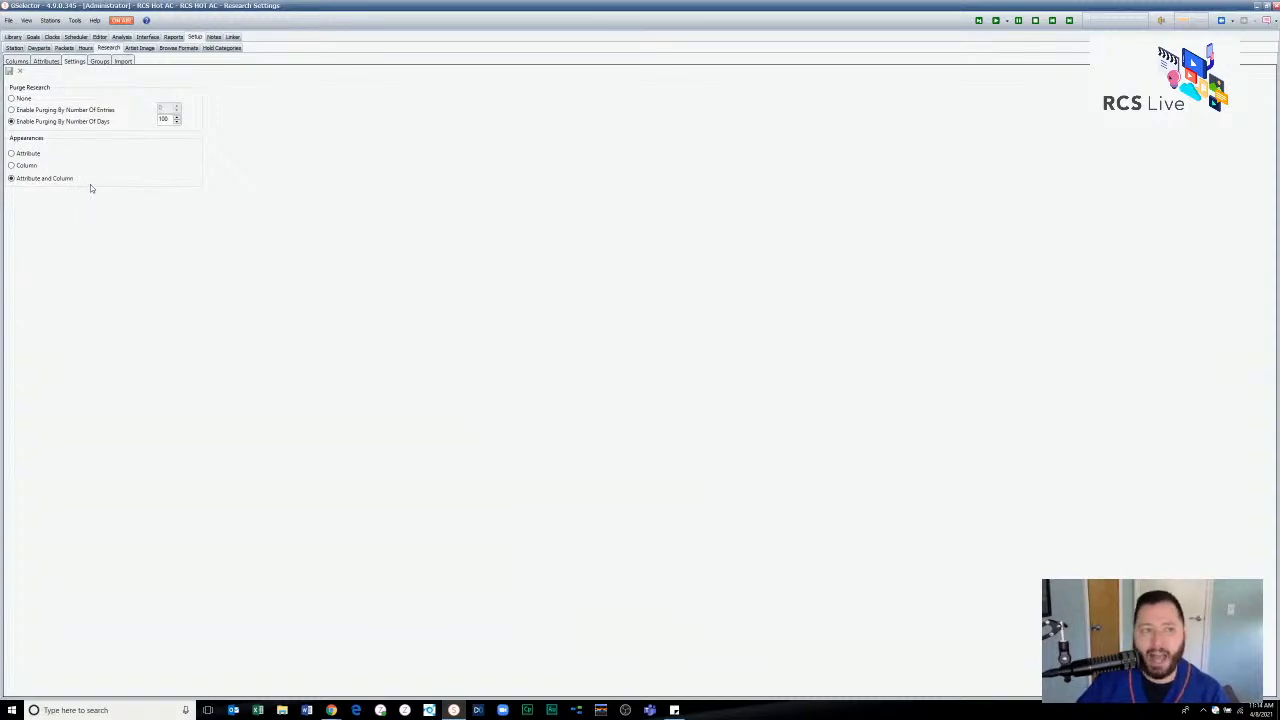
pyautogui.click(109, 62)
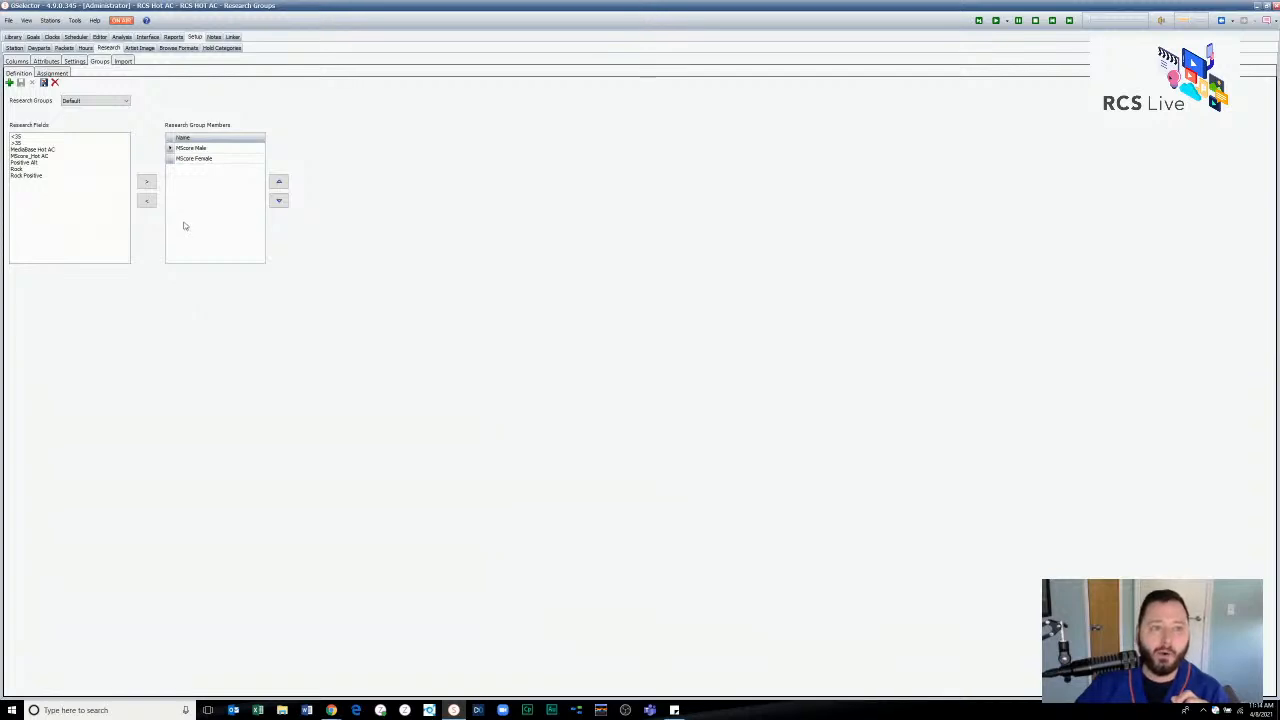
pyautogui.click(104, 101)
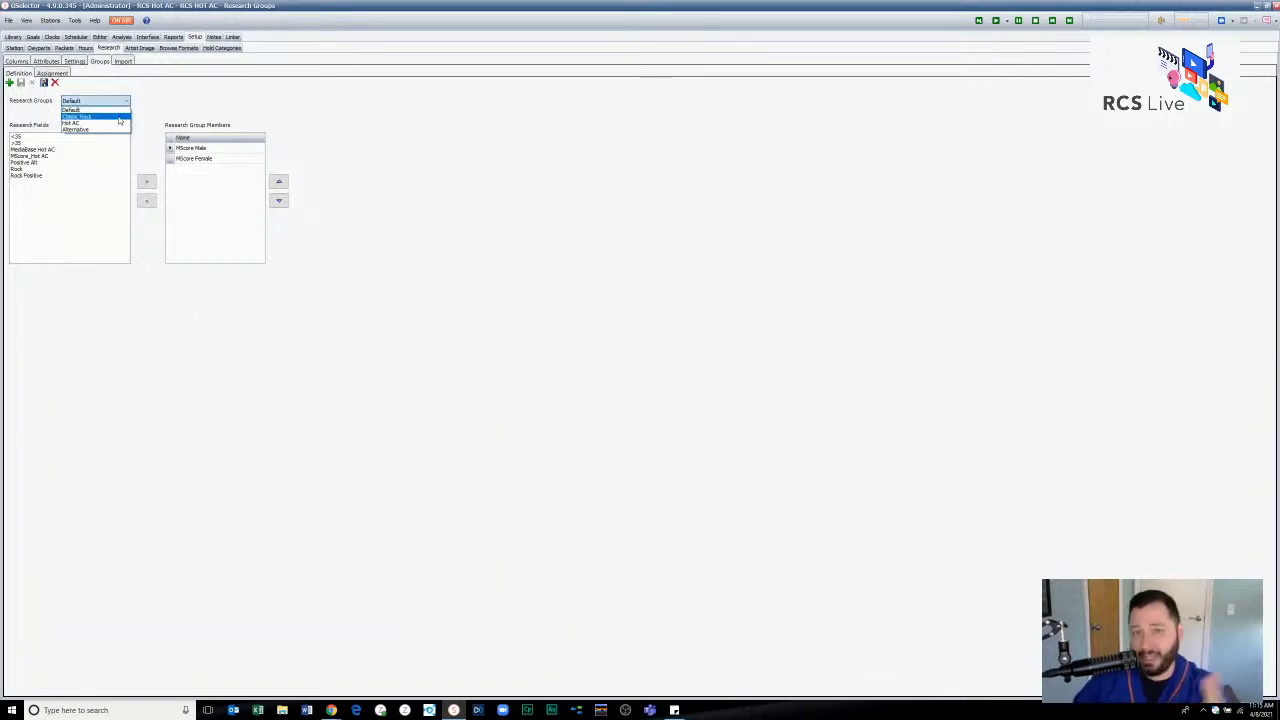
pyautogui.click(191, 103)
# - Compare the list of stations with the available research groups, keeping the Default group selected
pyautogui.click(43, 21)
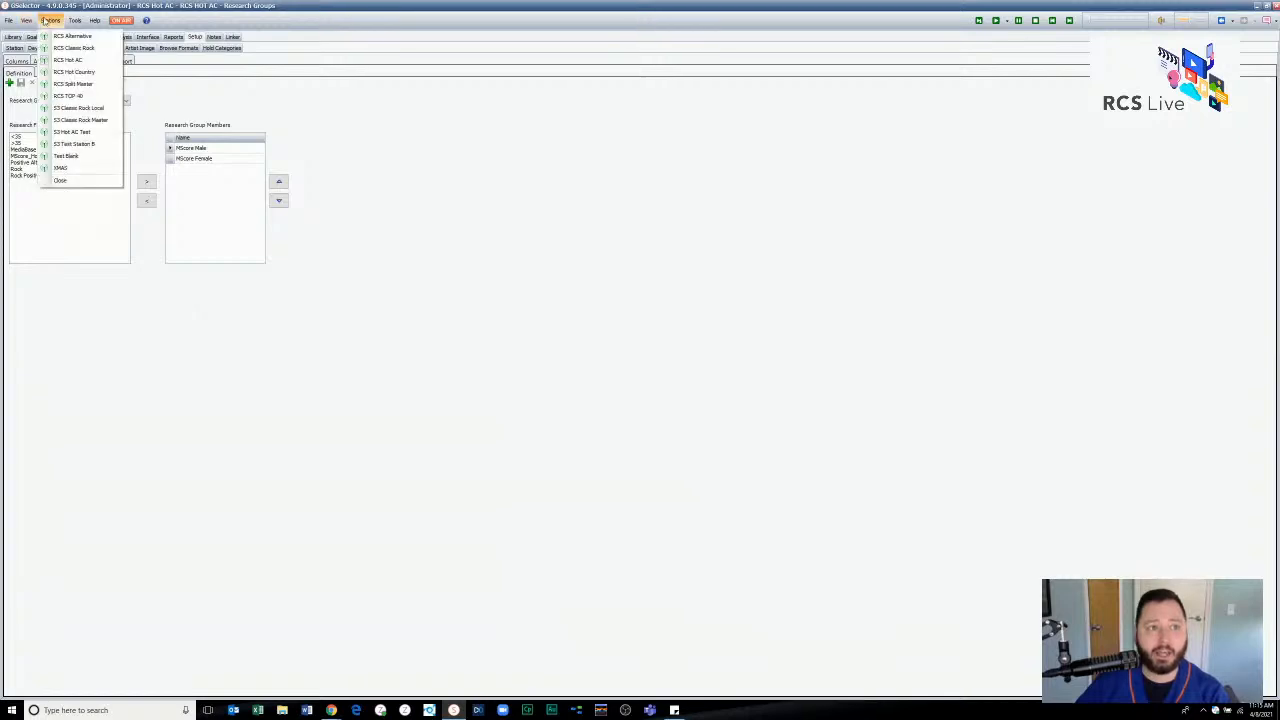
pyautogui.click(45, 21)
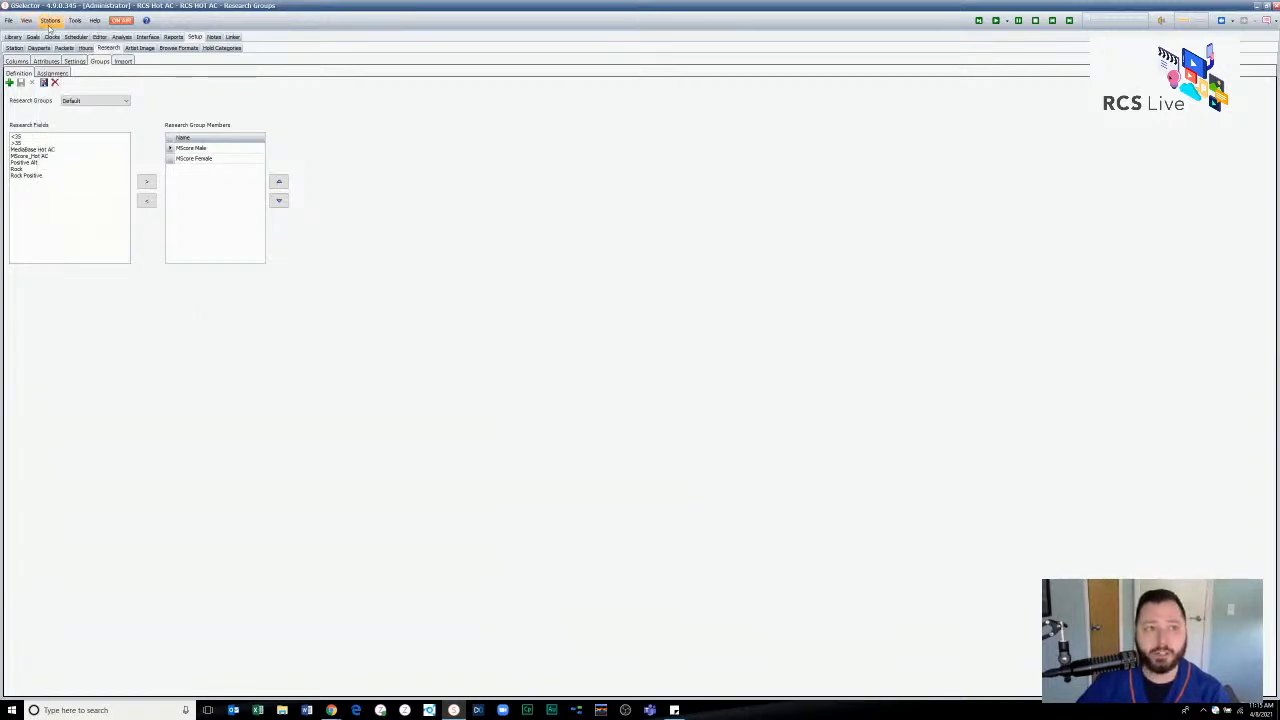
pyautogui.click(112, 104)
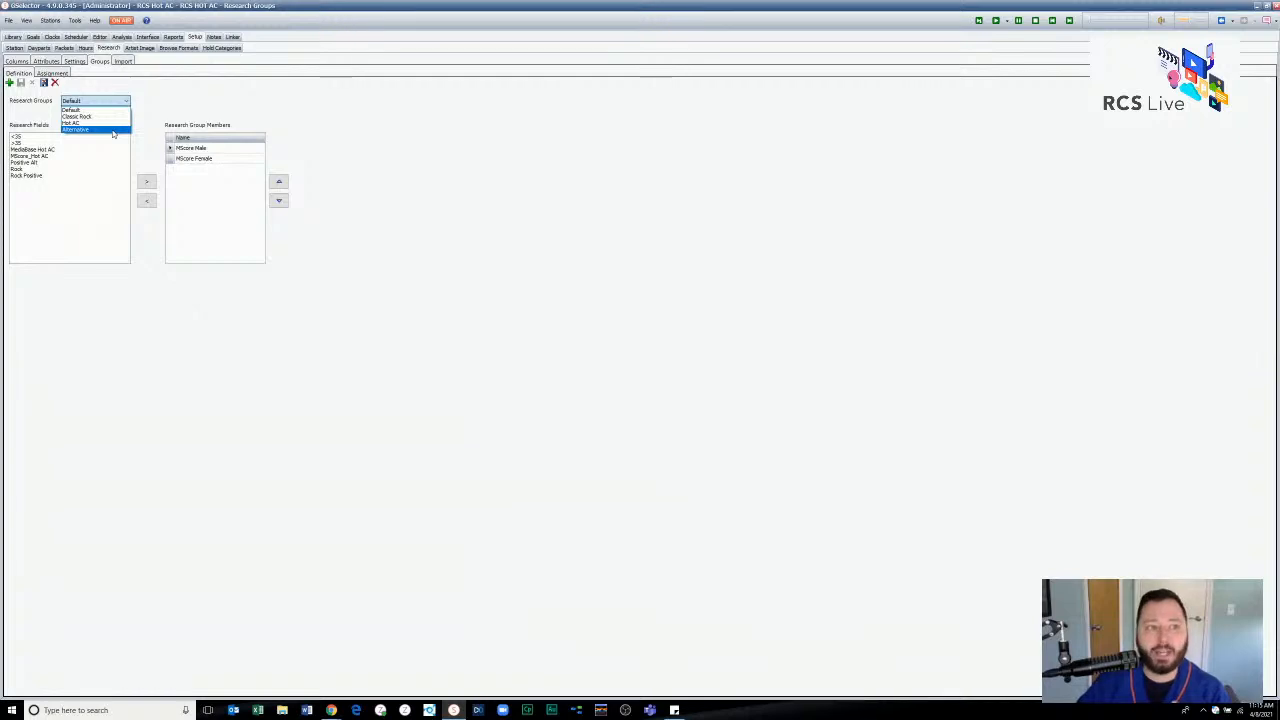
pyautogui.click(154, 143)
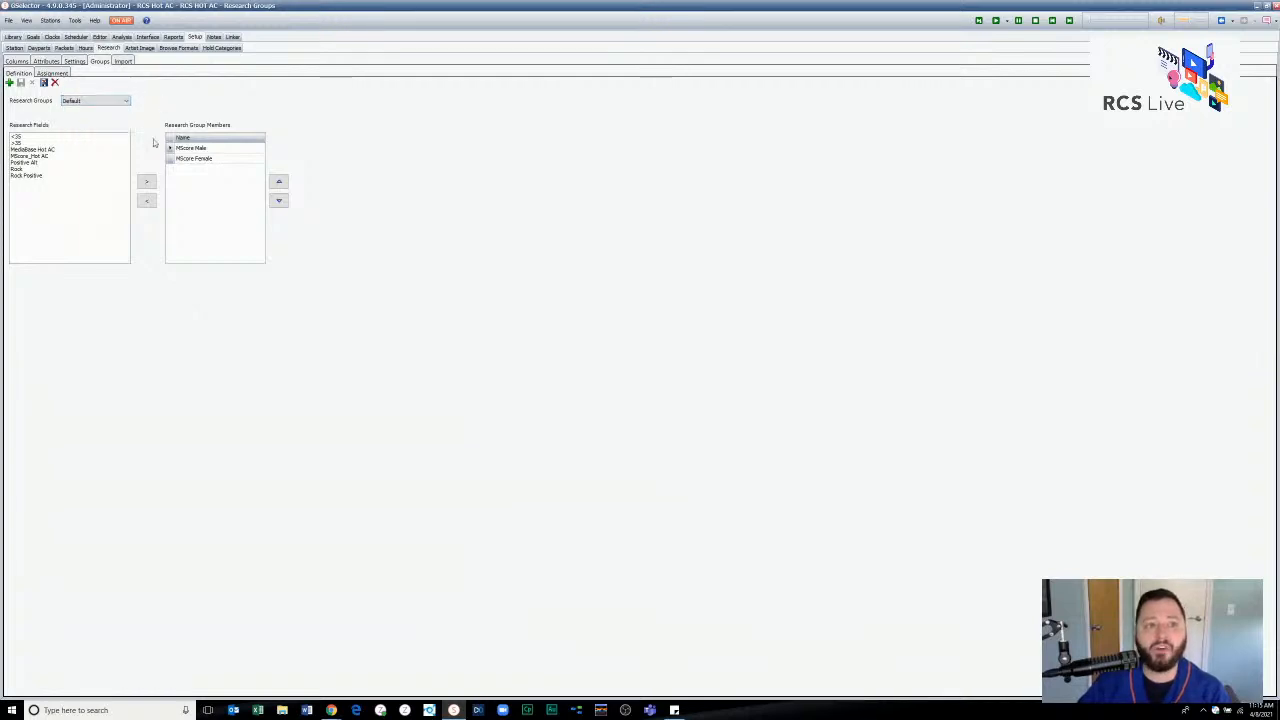
pyautogui.click(108, 101)
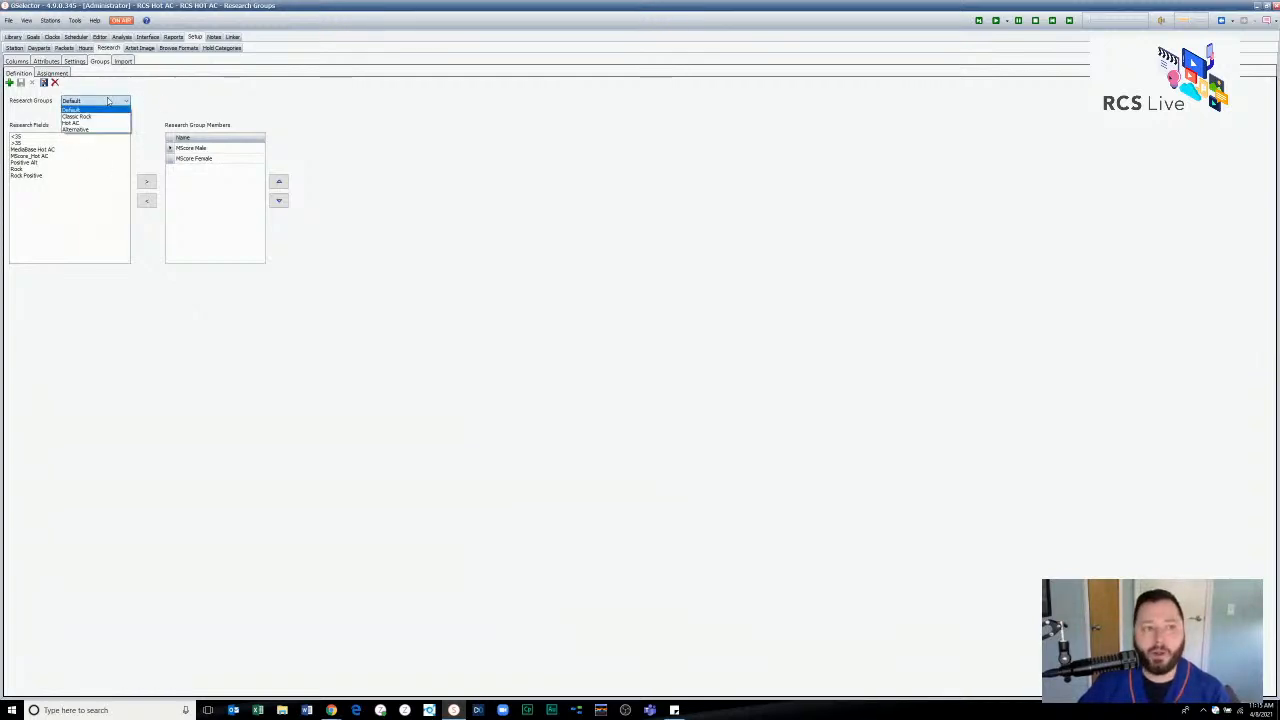
pyautogui.click(108, 101)
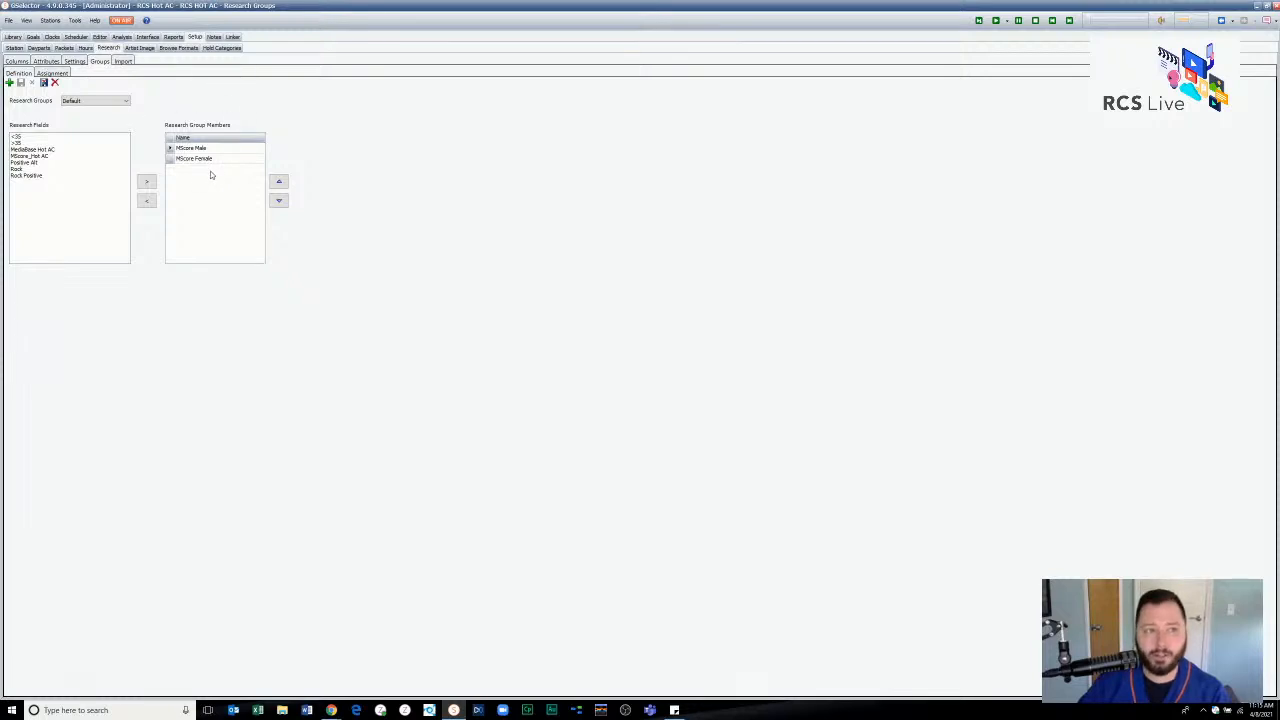
# - Check which research group is assigned to the station and return to the group definitions
pyautogui.click(60, 75)
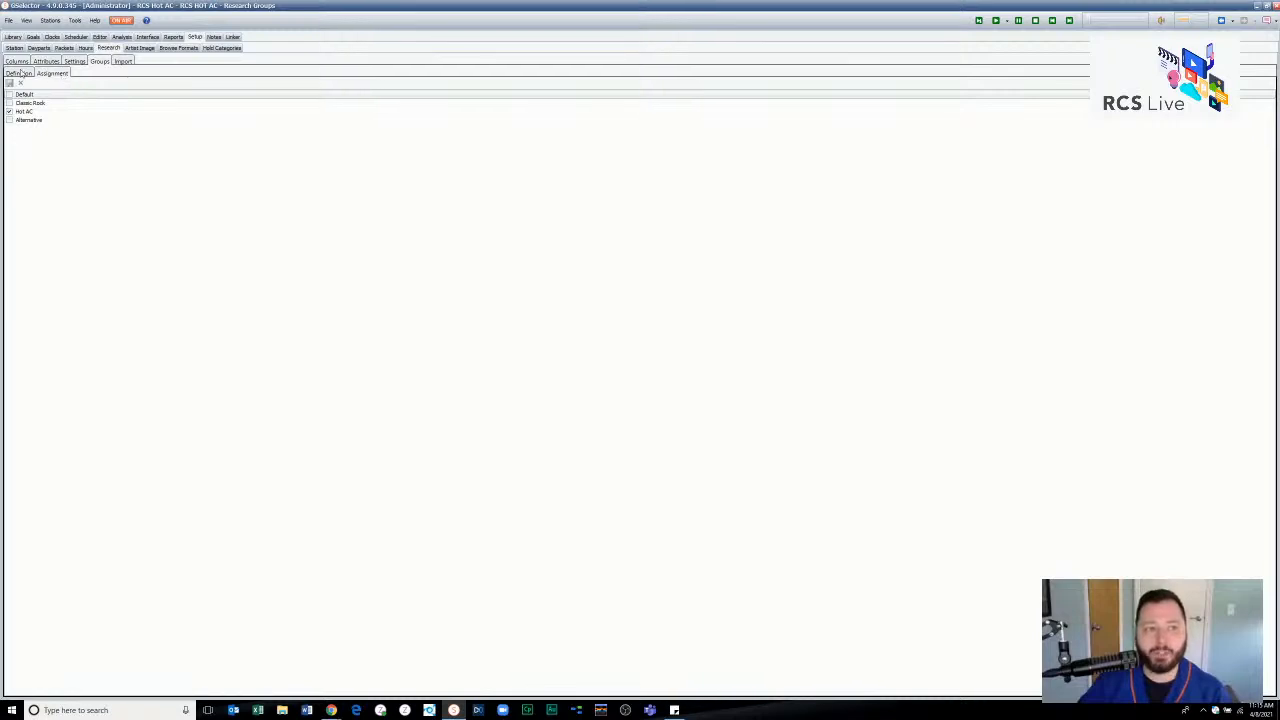
pyautogui.click(20, 73)
pyautogui.click(48, 73)
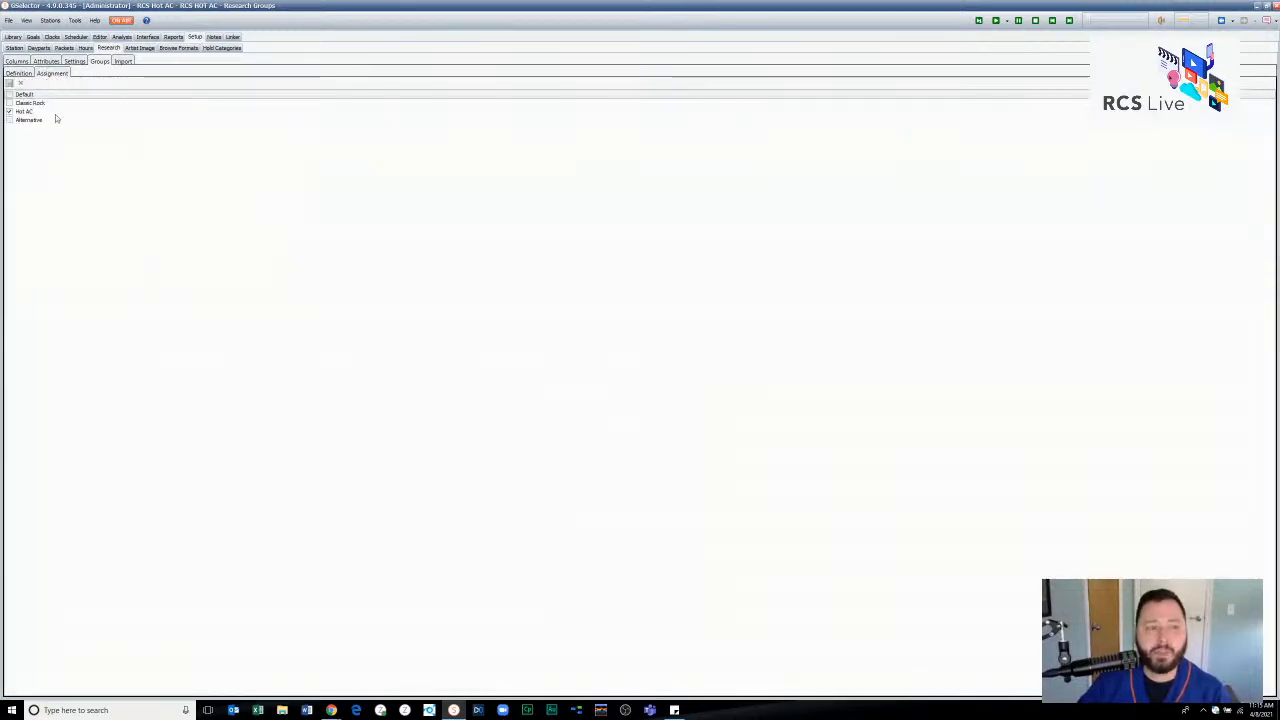
pyautogui.click(22, 74)
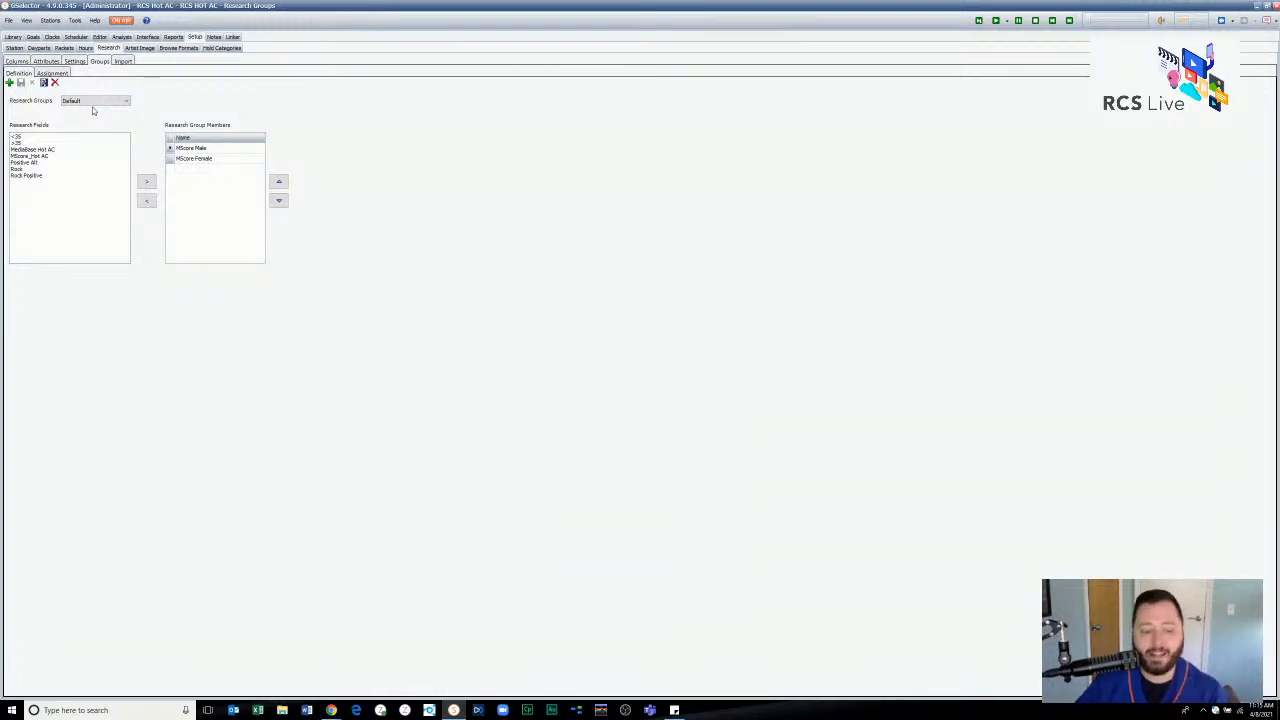
# - Examine the research import options, including the file name field and the available delimiters
pyautogui.click(119, 62)
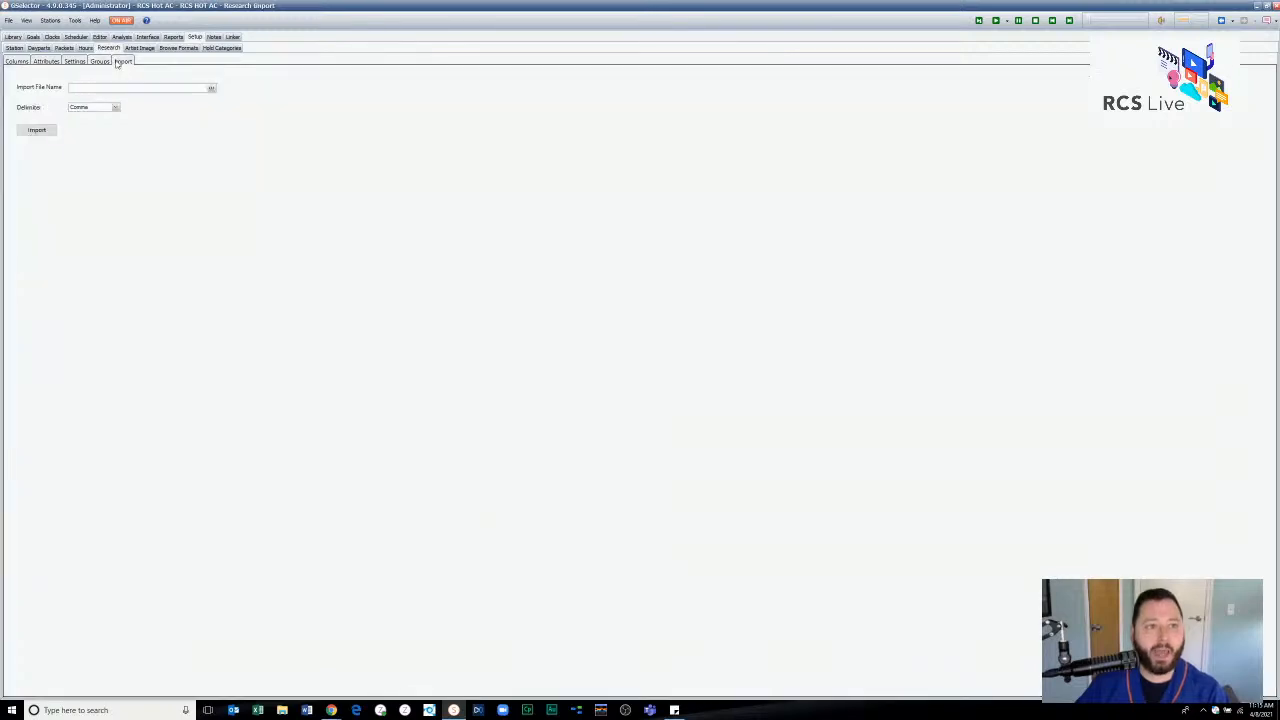
pyautogui.click(94, 108)
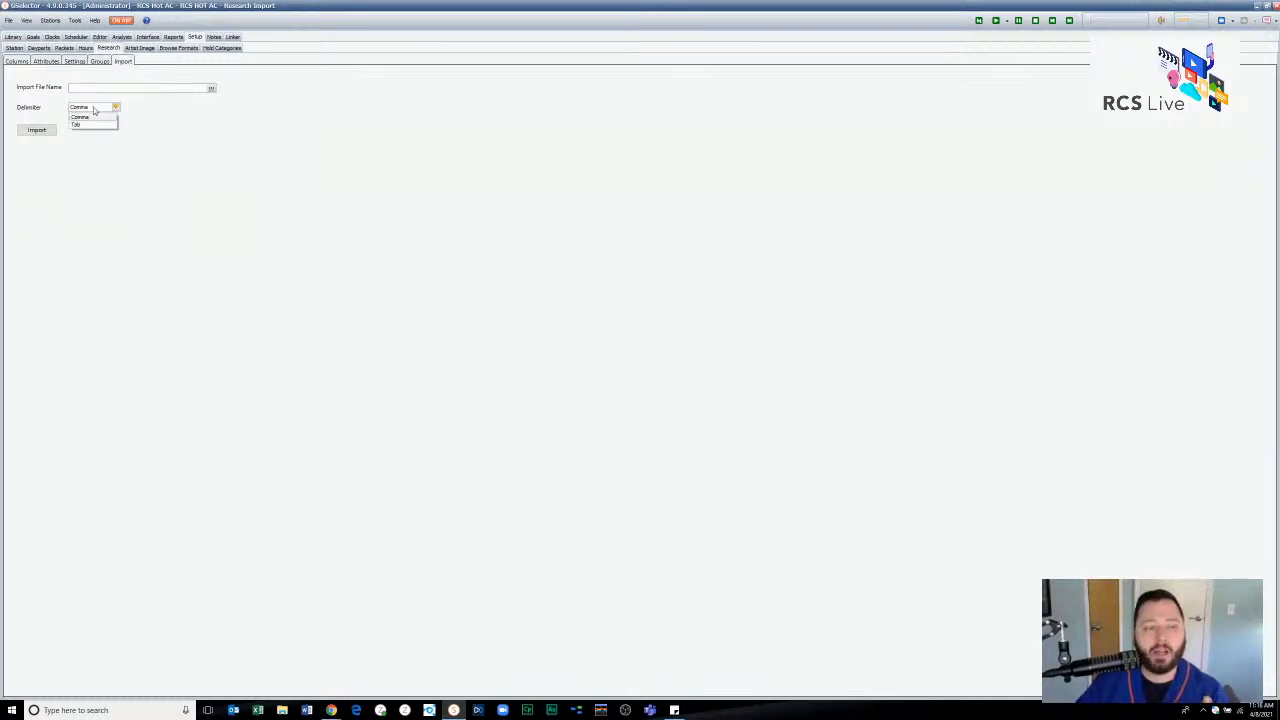
pyautogui.click(94, 109)
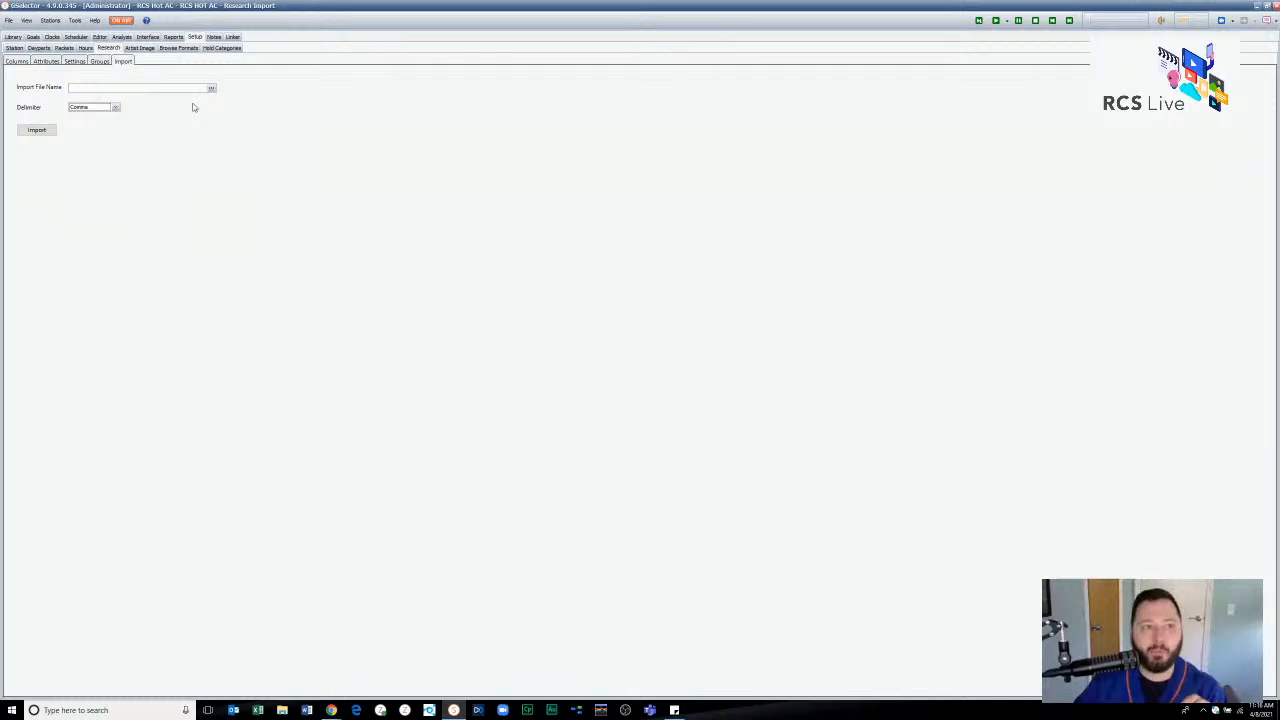
# - Revisit the research setup pages for columns, attributes, settings, groups and import, ending on the research attributes
pyautogui.click(17, 62)
pyautogui.click(40, 62)
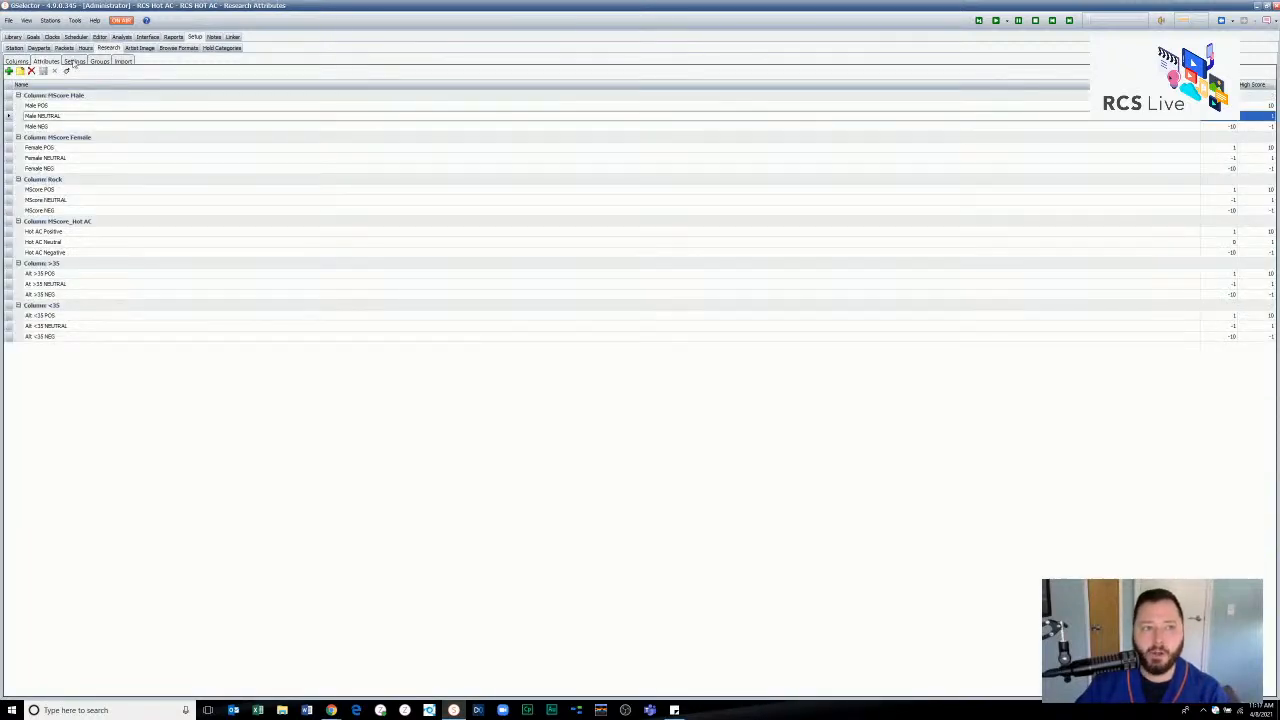
pyautogui.click(73, 62)
pyautogui.press('Right')
pyautogui.press('Right')
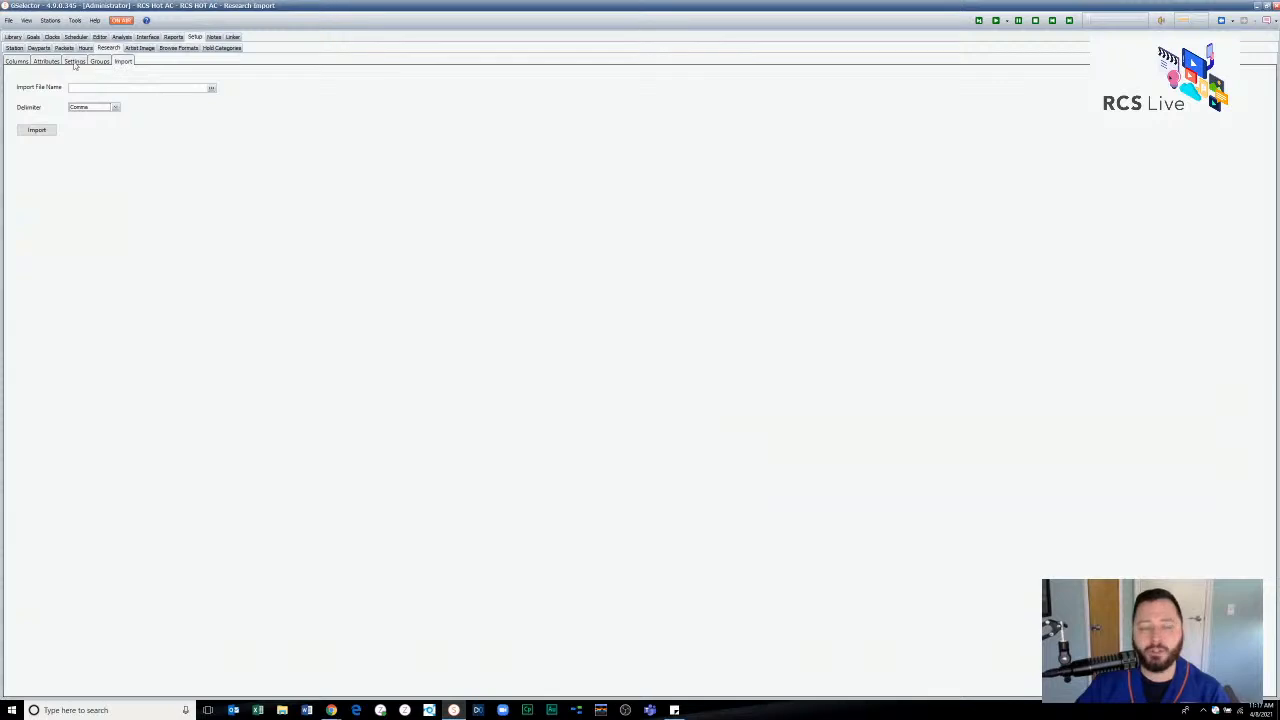
pyautogui.click(74, 63)
pyautogui.press('Right')
pyautogui.press('Right')
pyautogui.click(68, 63)
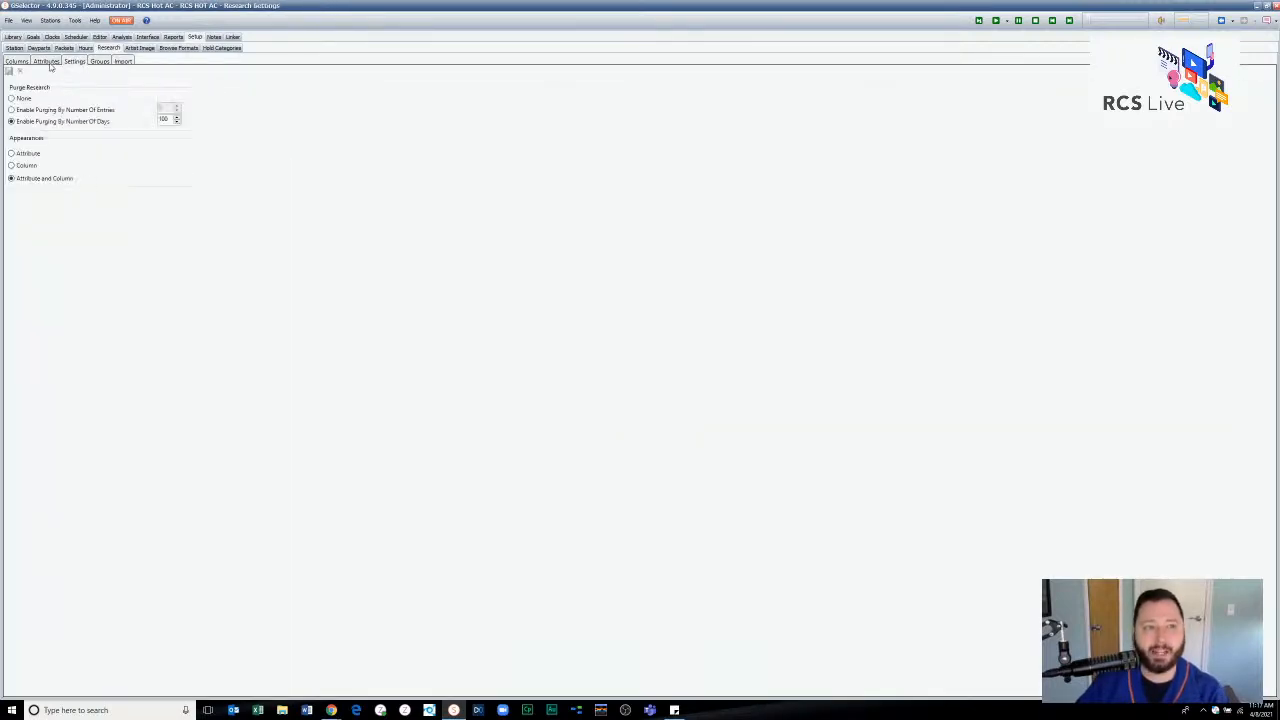
pyautogui.click(54, 63)
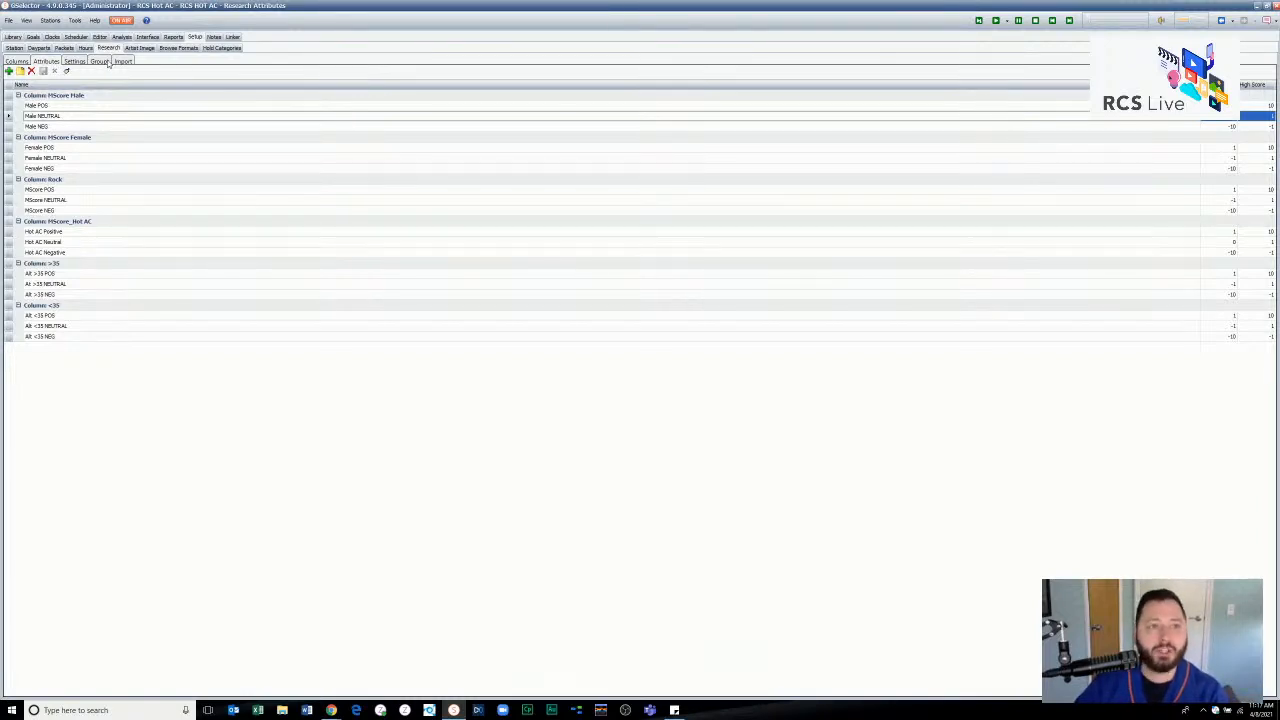
# - Review the Mediabase score mapping options for format, score column and GSelector research column, keeping Top 40, TW and Mediabase Hot AC
pyautogui.click(147, 37)
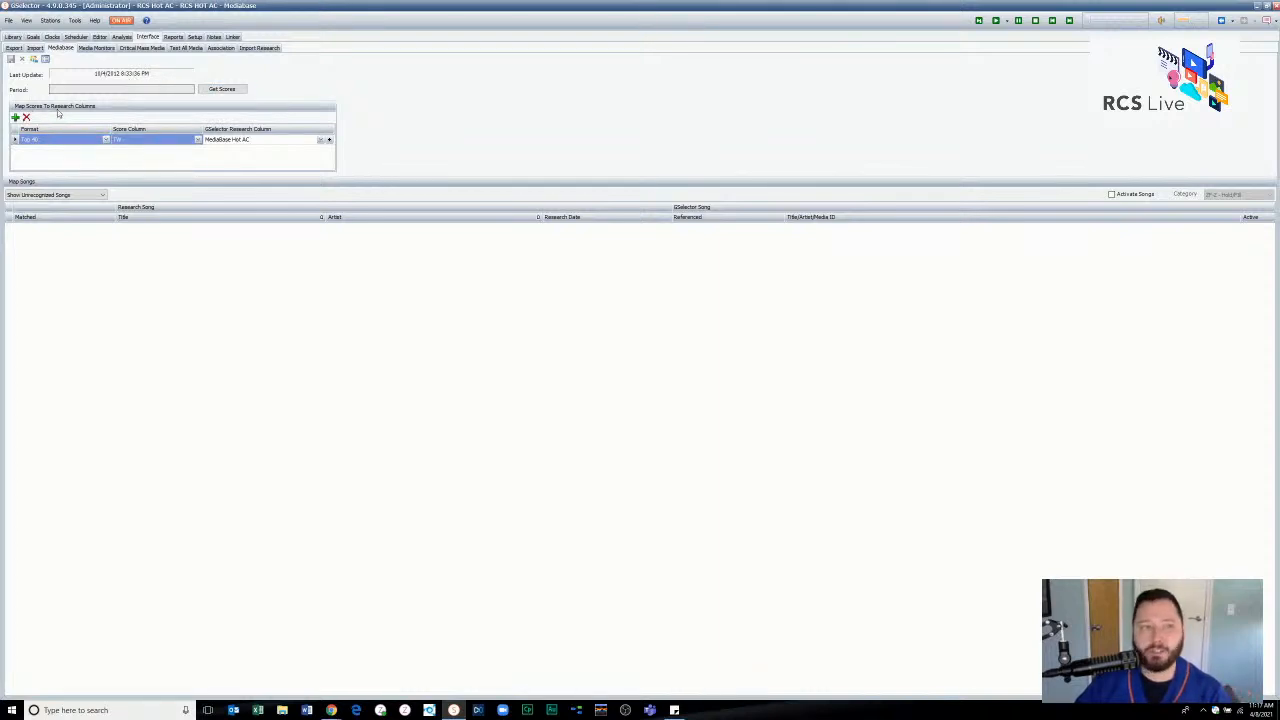
pyautogui.click(322, 141)
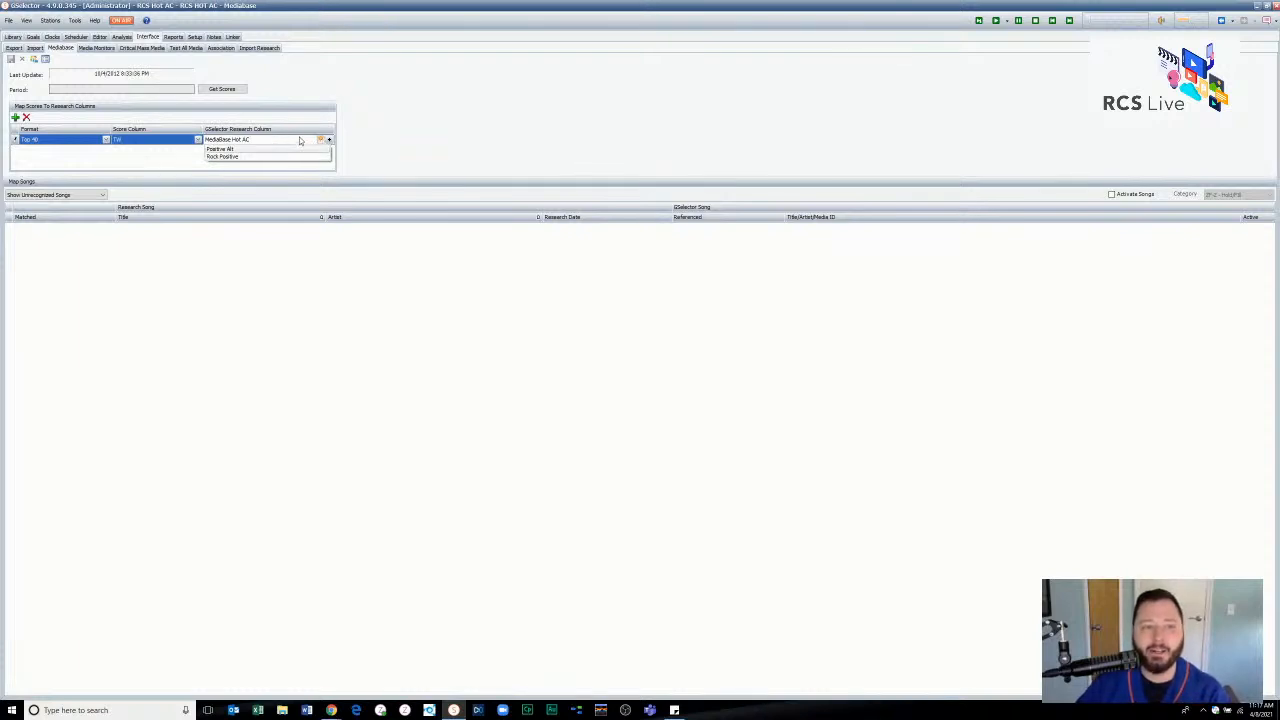
pyautogui.click(320, 140)
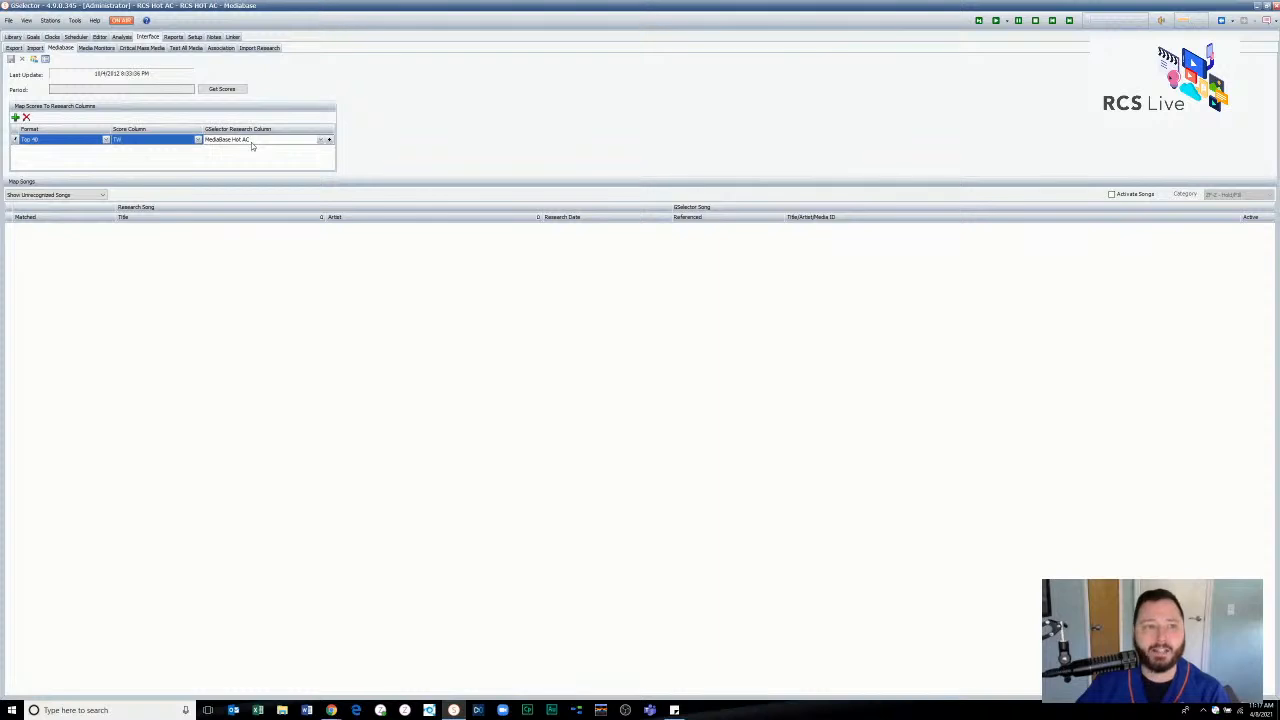
pyautogui.click(101, 141)
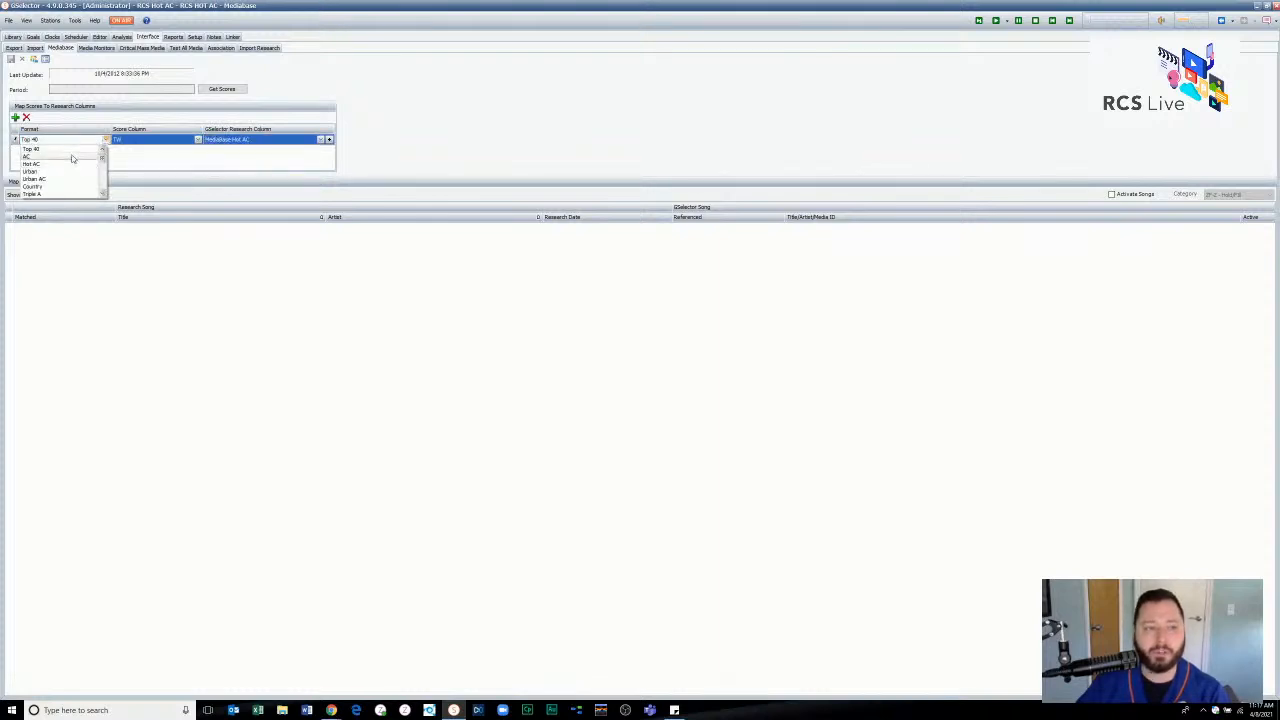
pyautogui.click(73, 152)
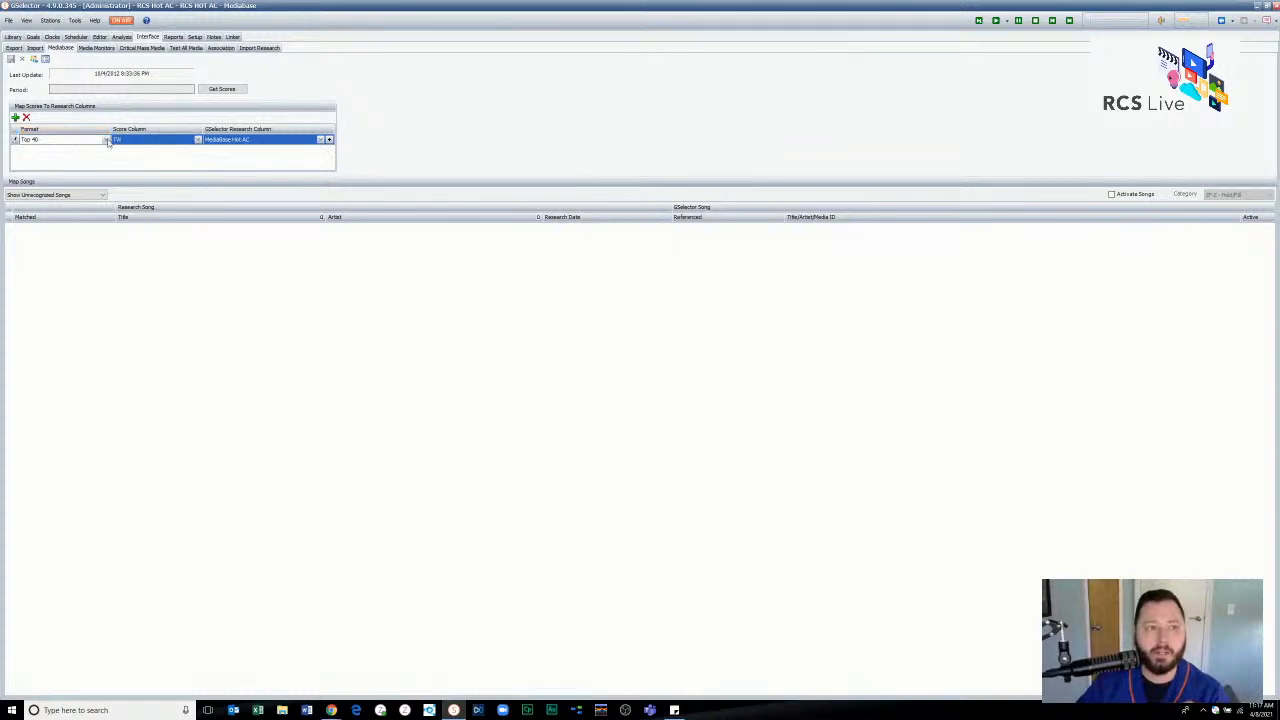
pyautogui.click(162, 143)
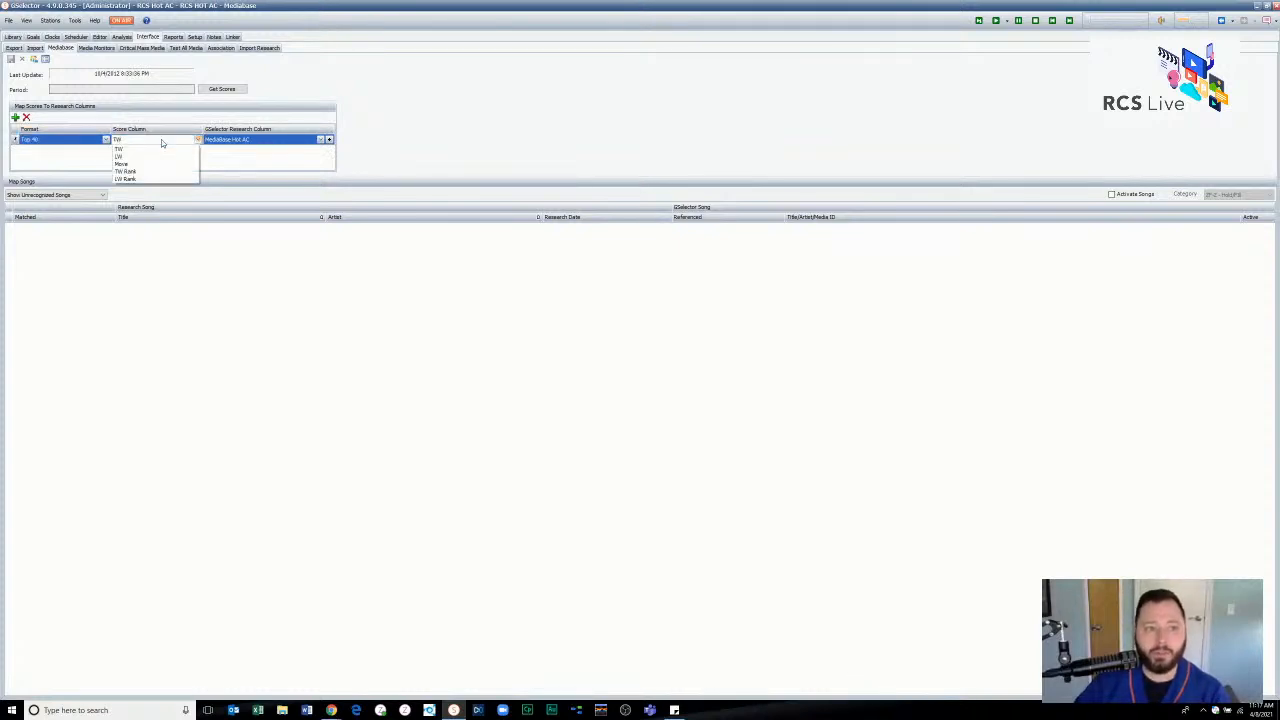
pyautogui.click(161, 139)
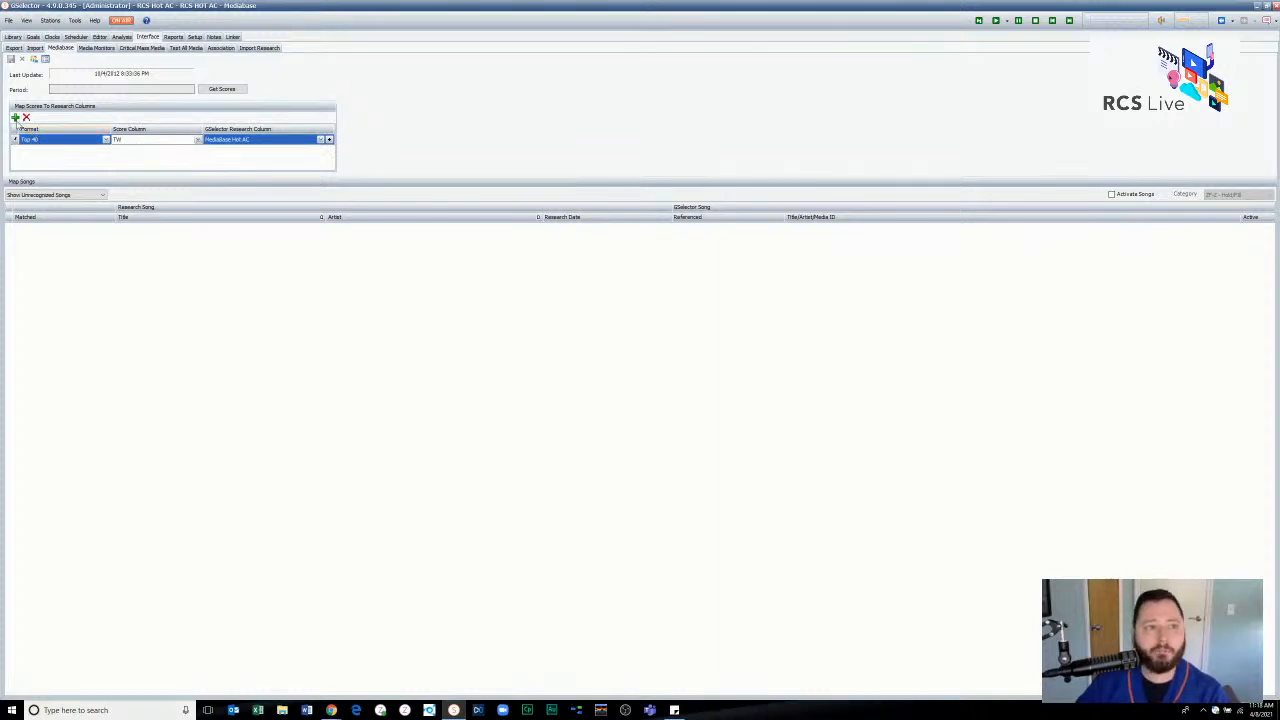
# - Add a second Mediabase score mapping row, remove it again and save the mapping
pyautogui.click(15, 118)
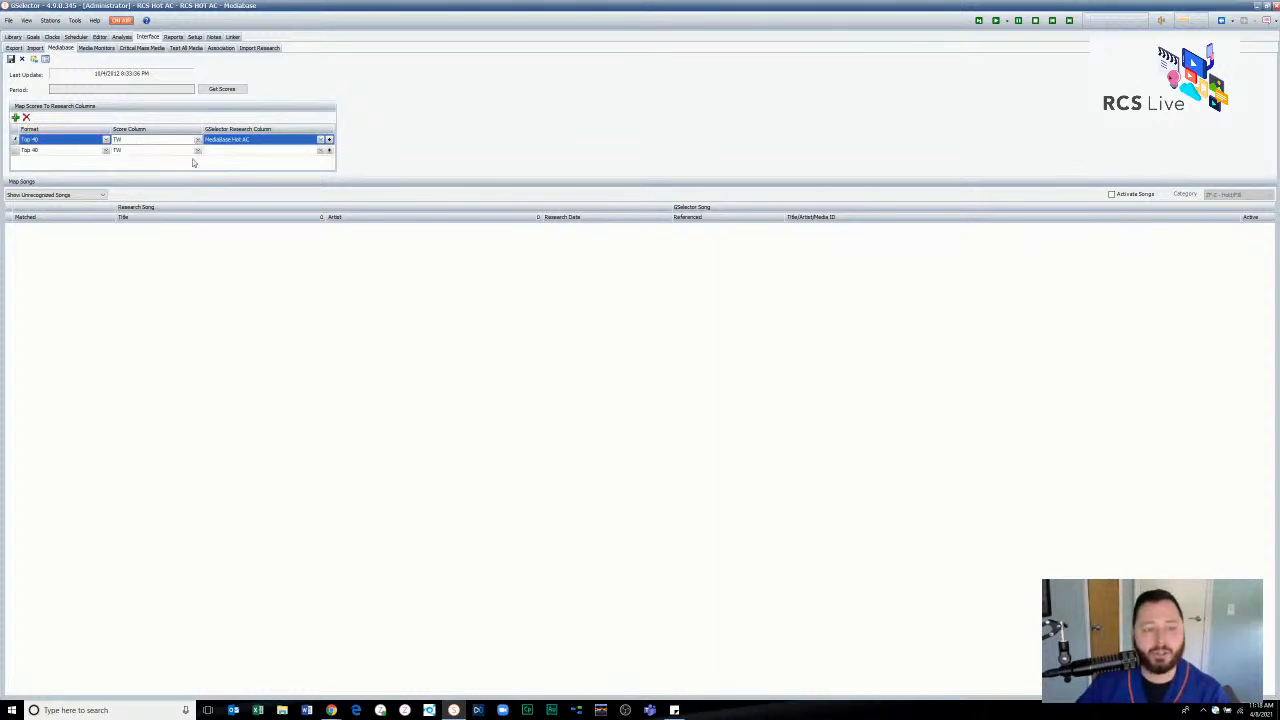
pyautogui.click(329, 151)
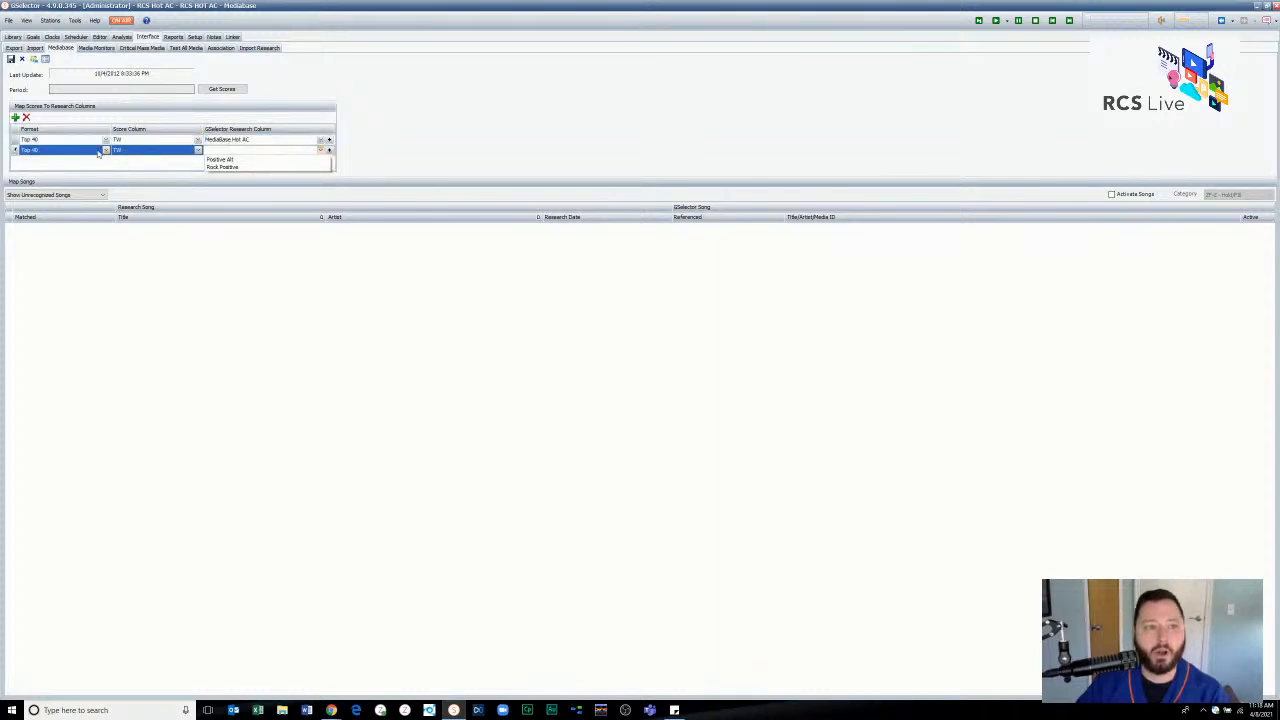
pyautogui.click(27, 118)
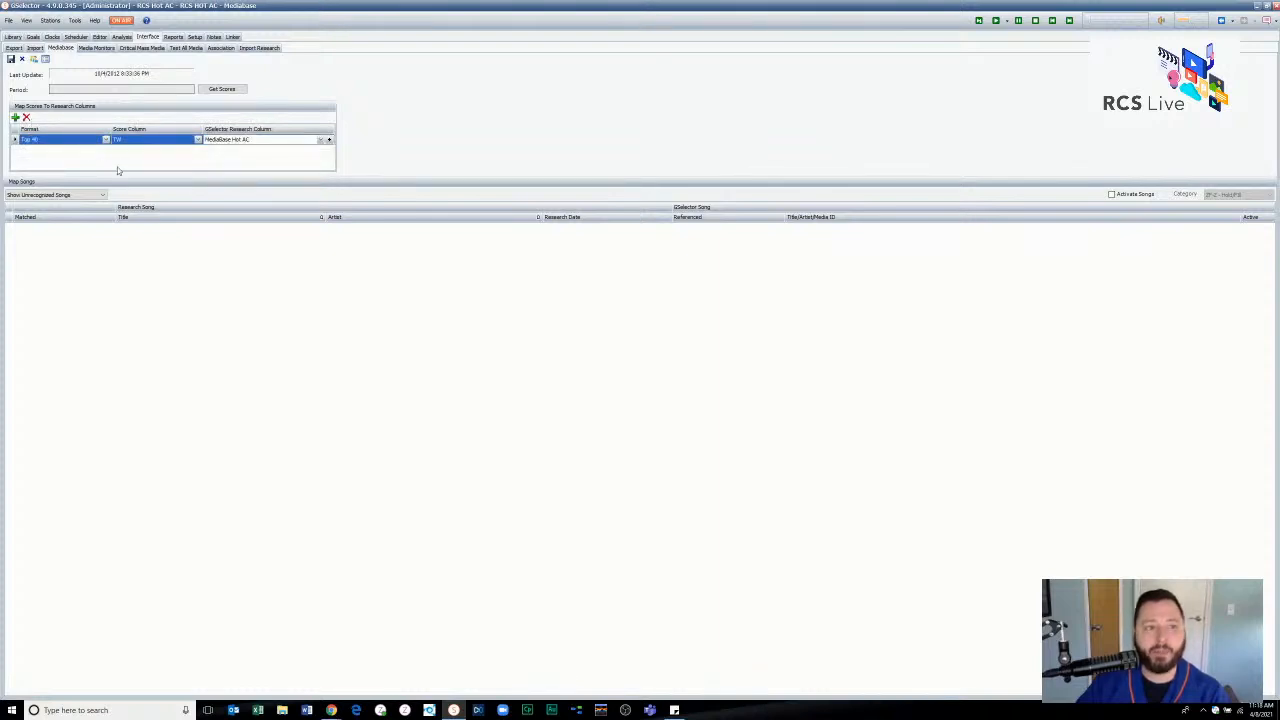
pyautogui.click(10, 58)
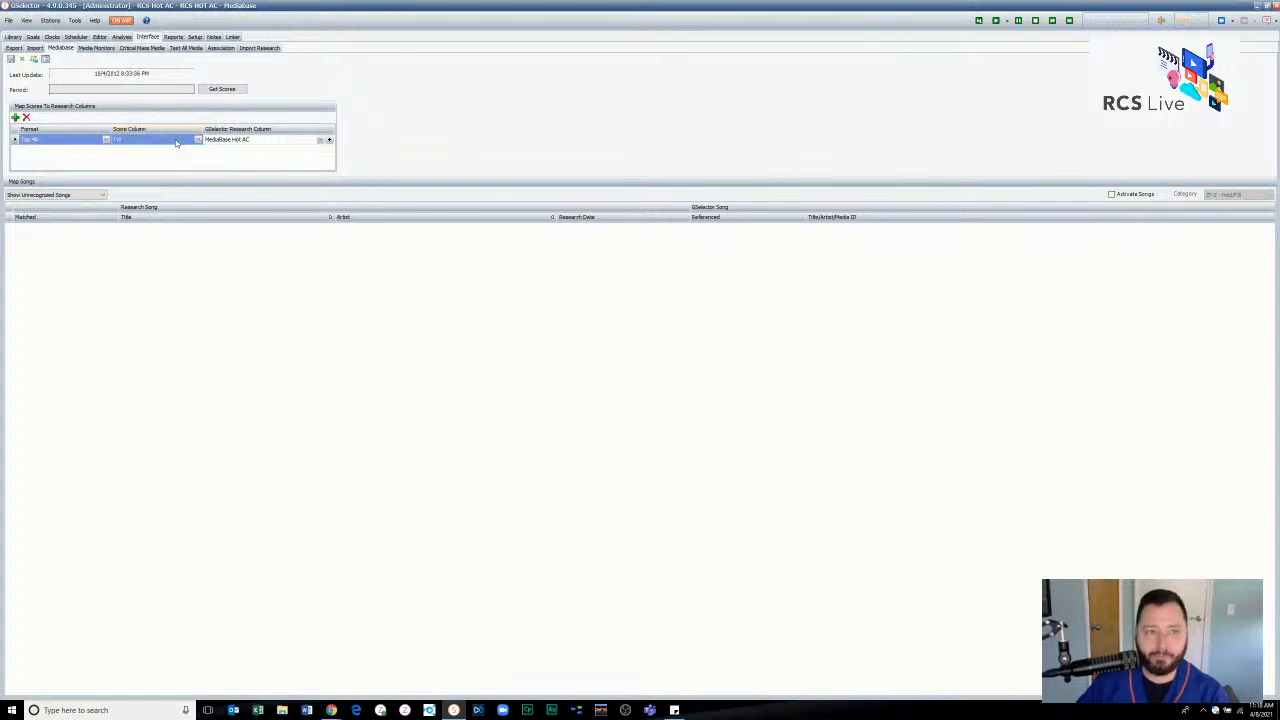
# - Get the Mediabase scores and review the matched research songs along with the list of matched station songs
pyautogui.click(219, 89)
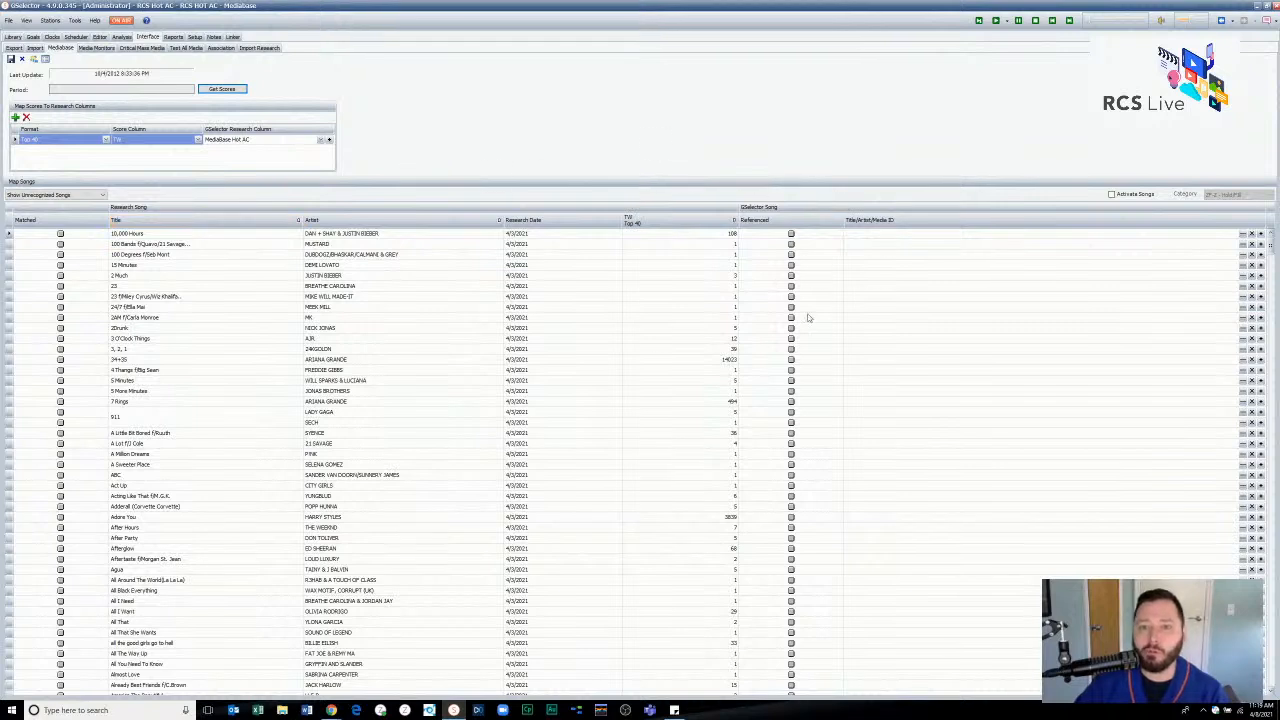
pyautogui.click(99, 195)
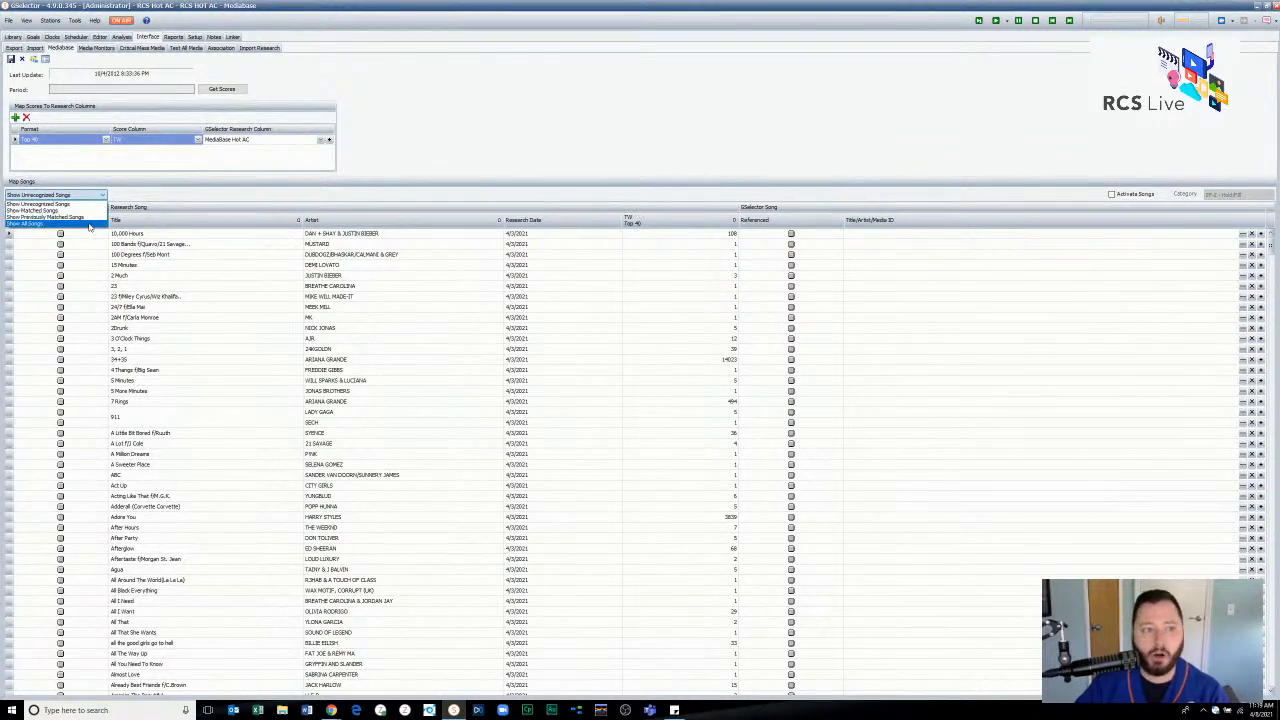
pyautogui.click(89, 212)
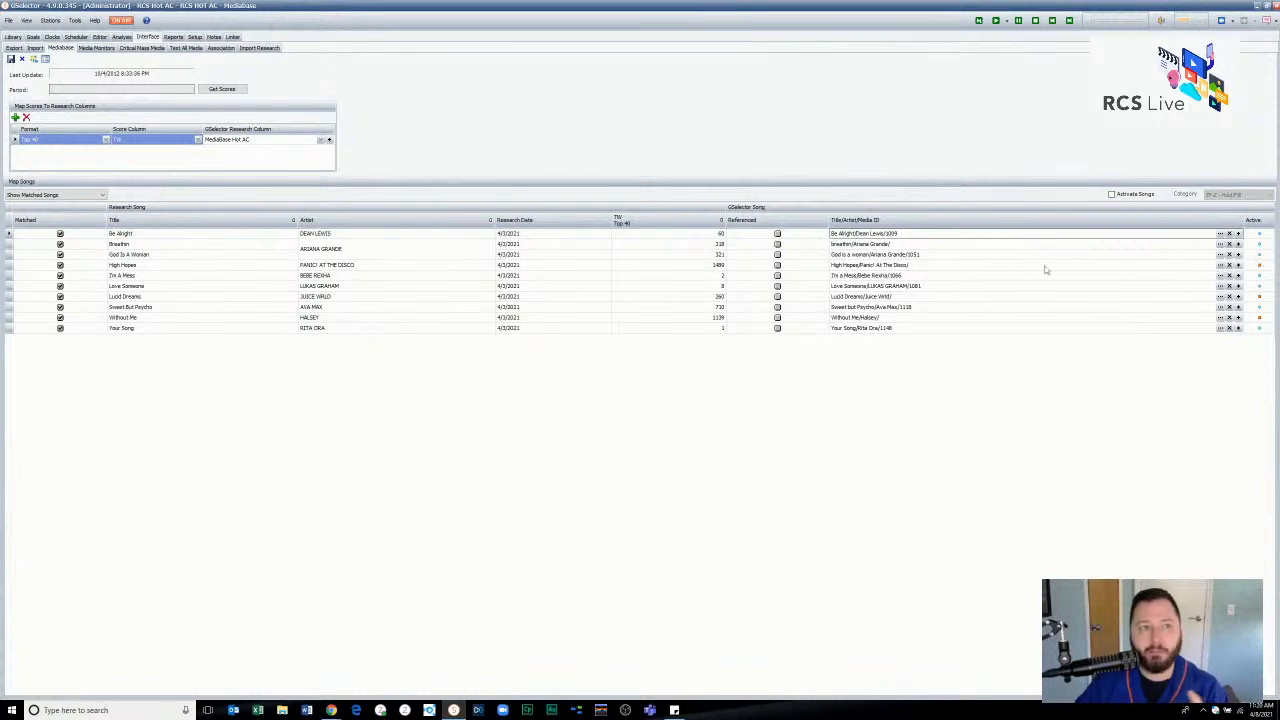
pyautogui.click(45, 60)
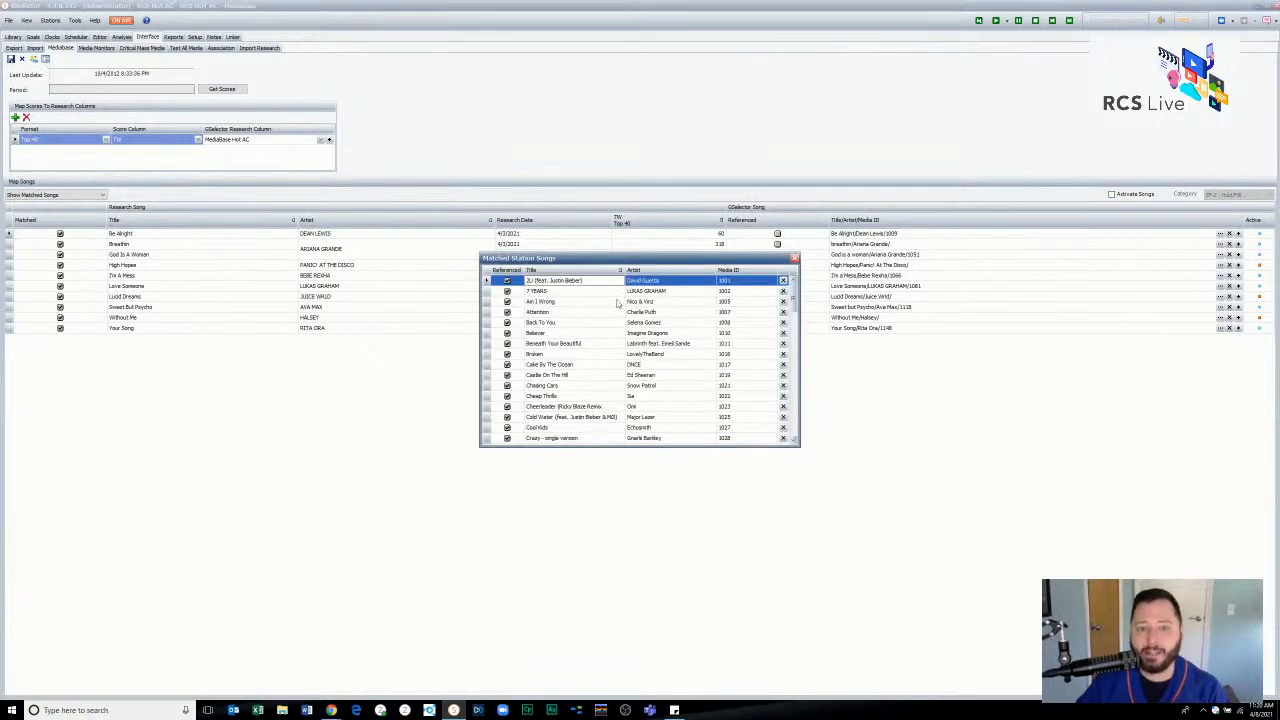
pyautogui.click(794, 258)
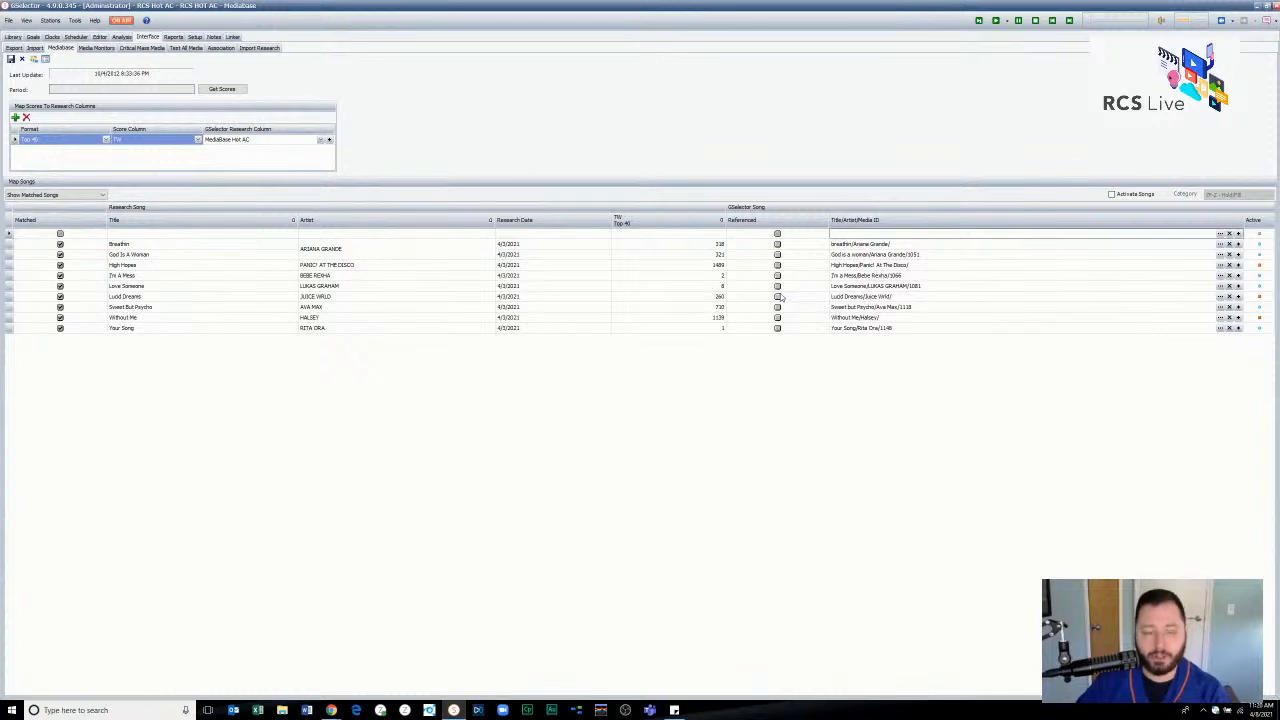
# - Switch the song mapping list to unrecognized songs and to all songs, and look through the referenced library songs
pyautogui.click(72, 195)
pyautogui.click(60, 203)
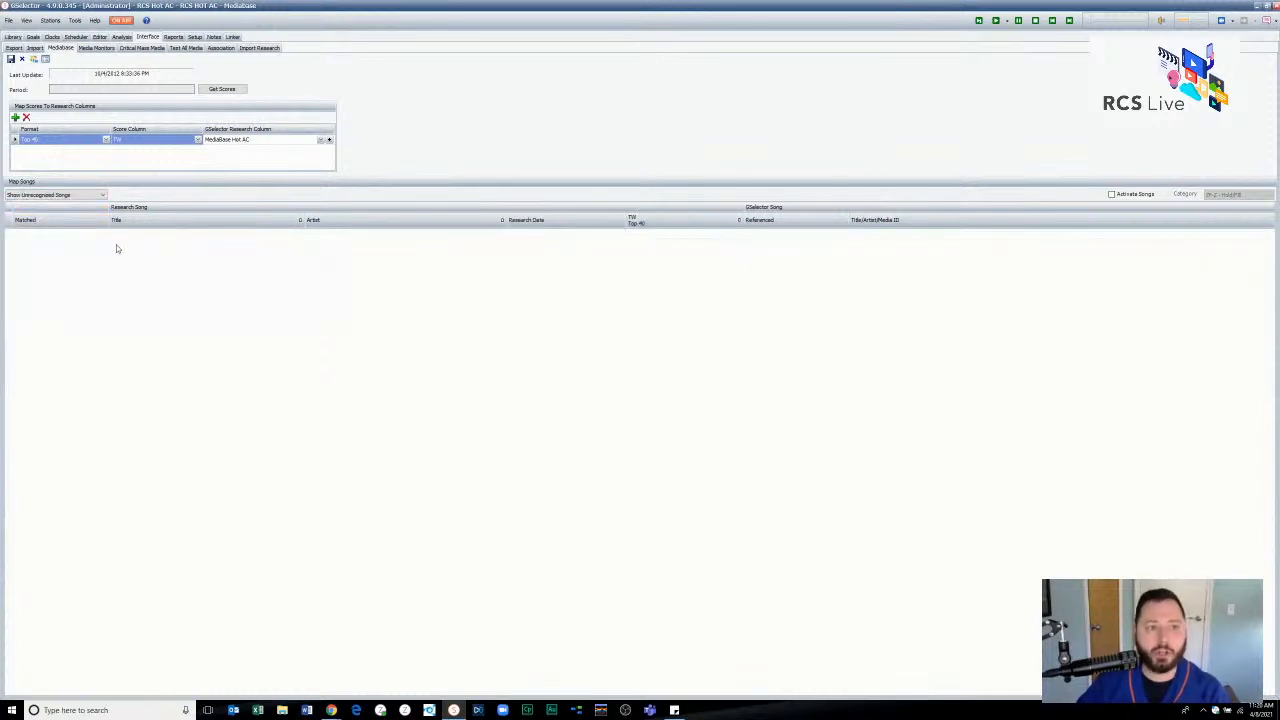
pyautogui.click(98, 196)
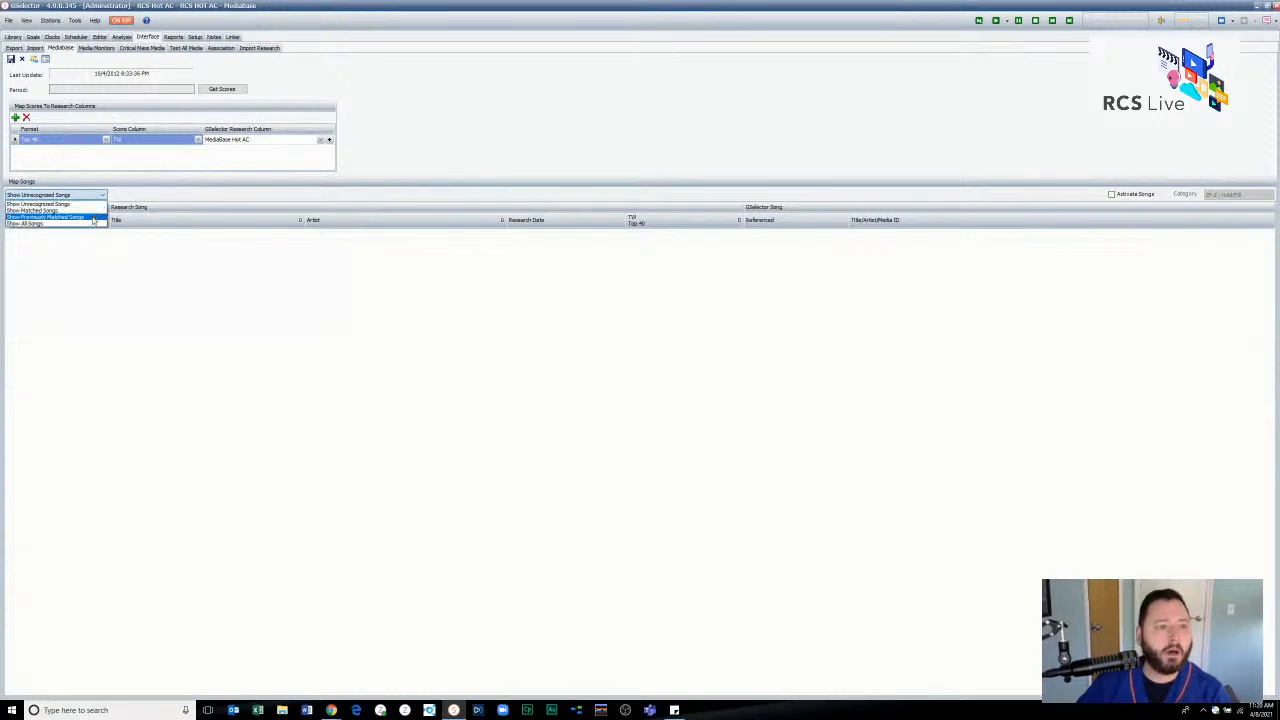
pyautogui.click(90, 223)
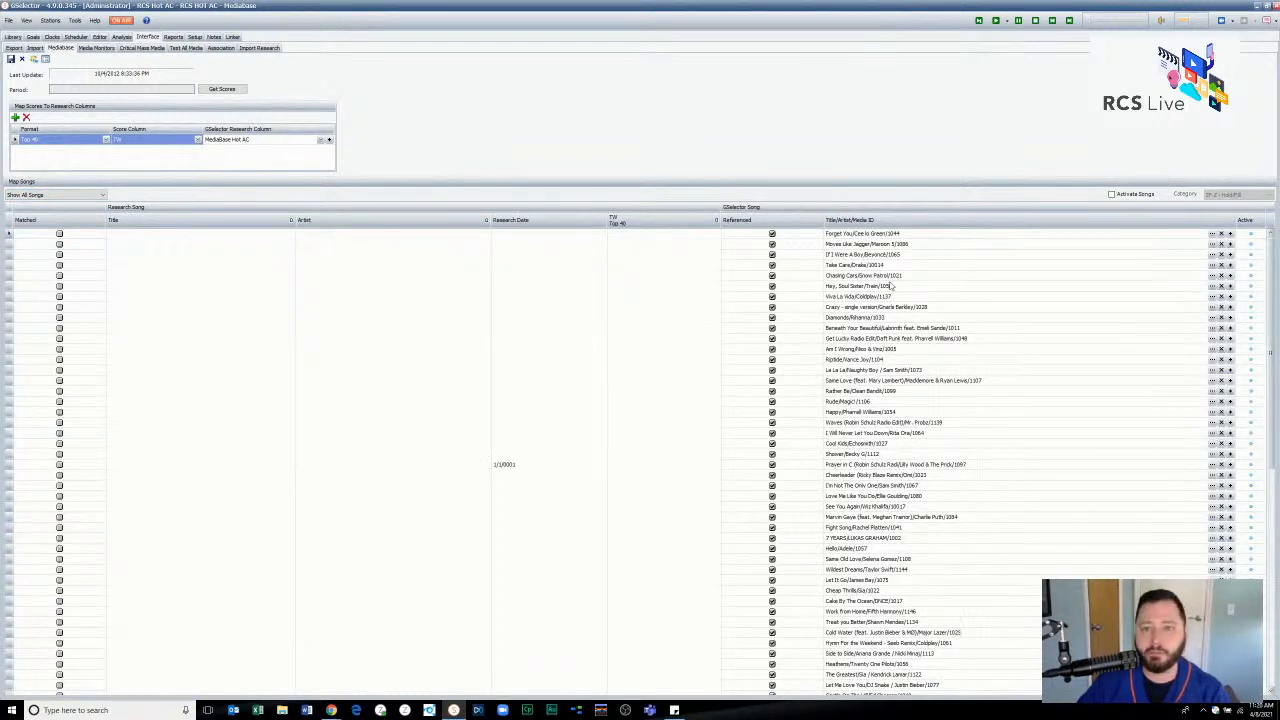
pyautogui.scroll(-10, 886, 312)
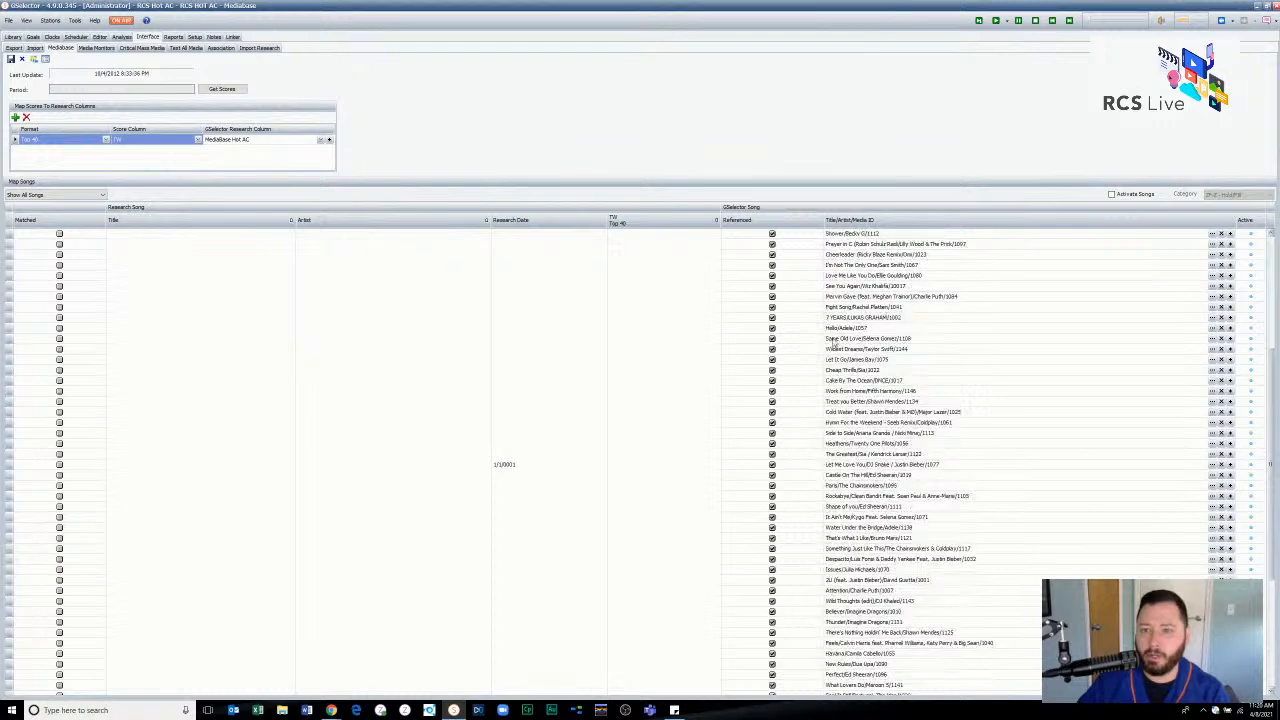
pyautogui.scroll(13, 500, 360)
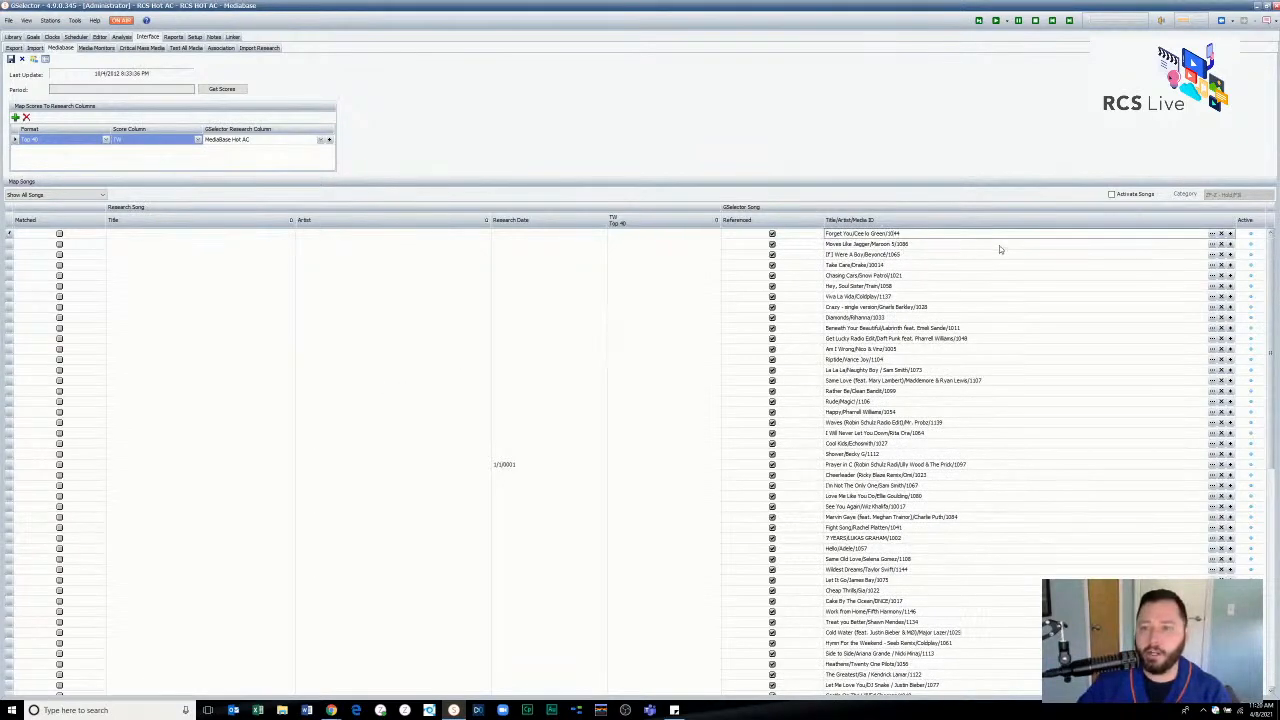
# - Leave Mediabase without saving its changes, return to it and get the scores again
pyautogui.click(1212, 234)
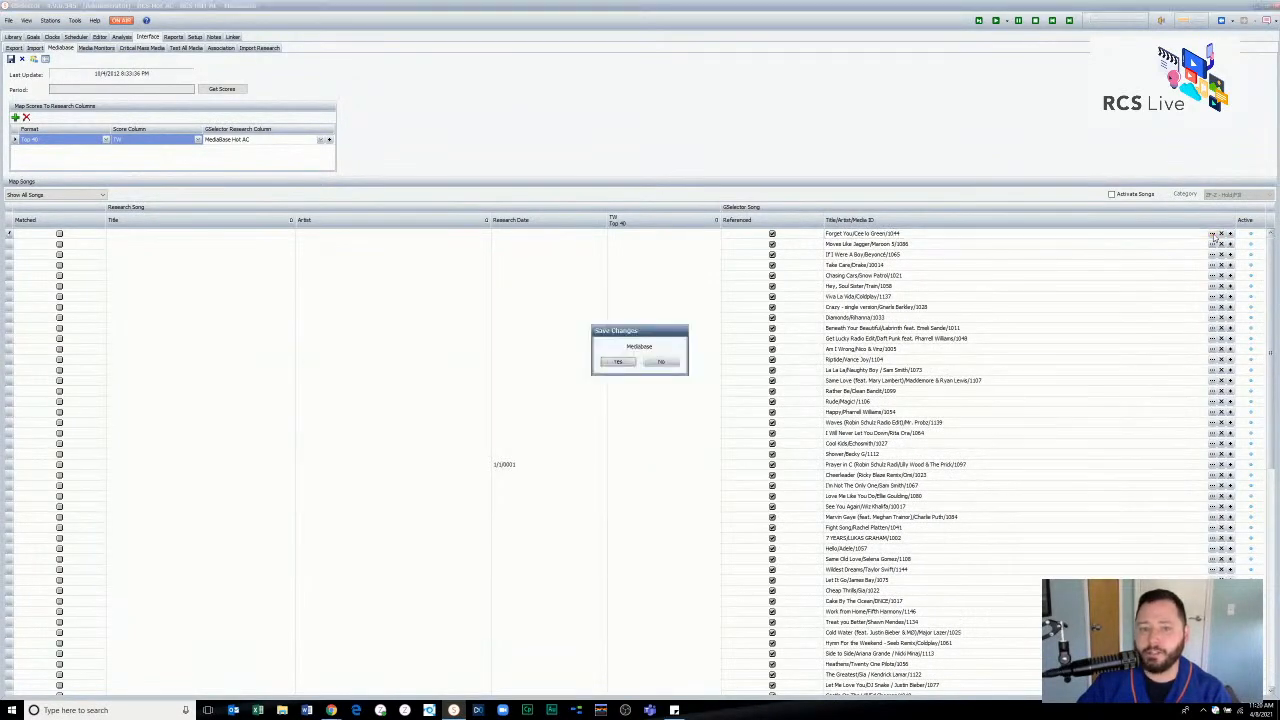
pyautogui.click(669, 361)
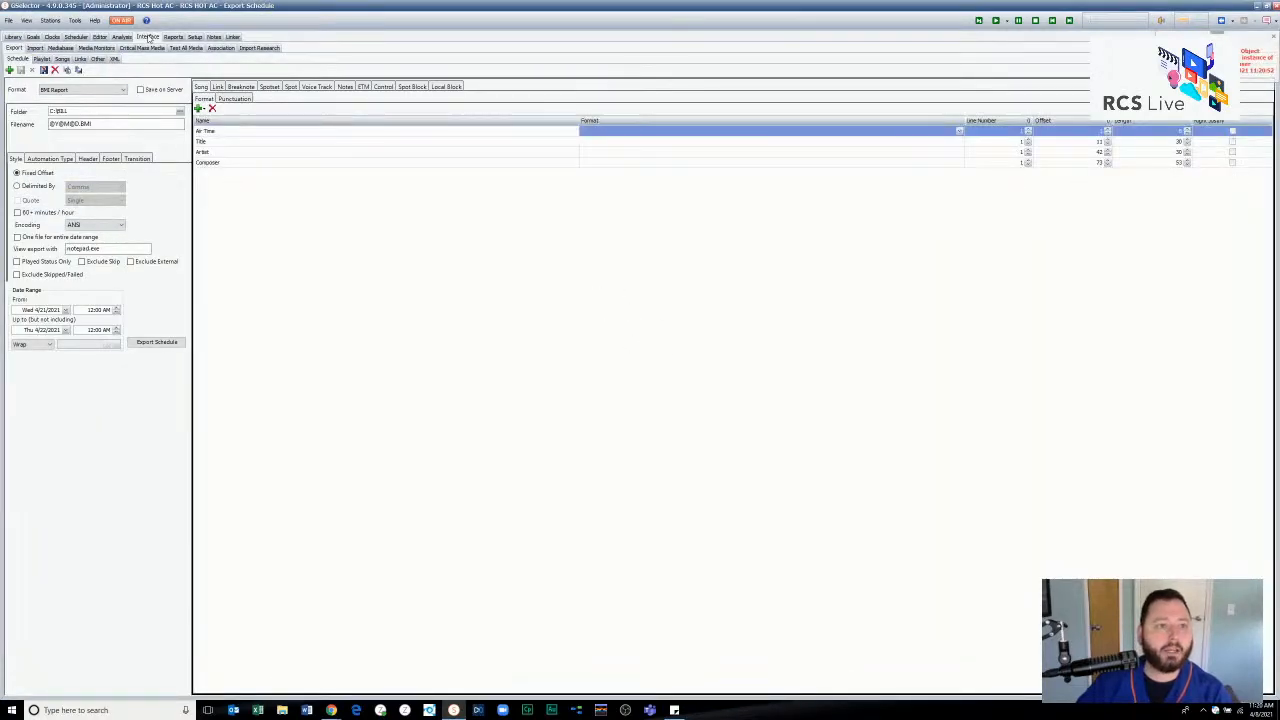
pyautogui.click(62, 48)
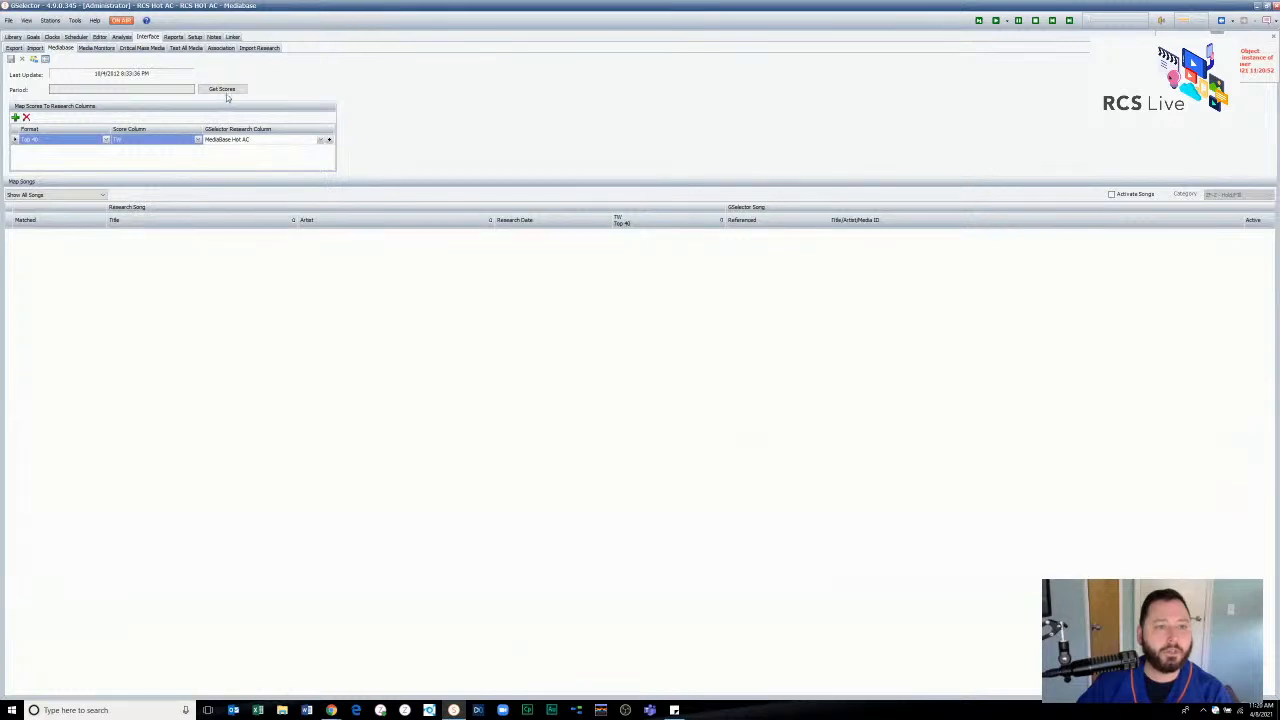
pyautogui.click(228, 90)
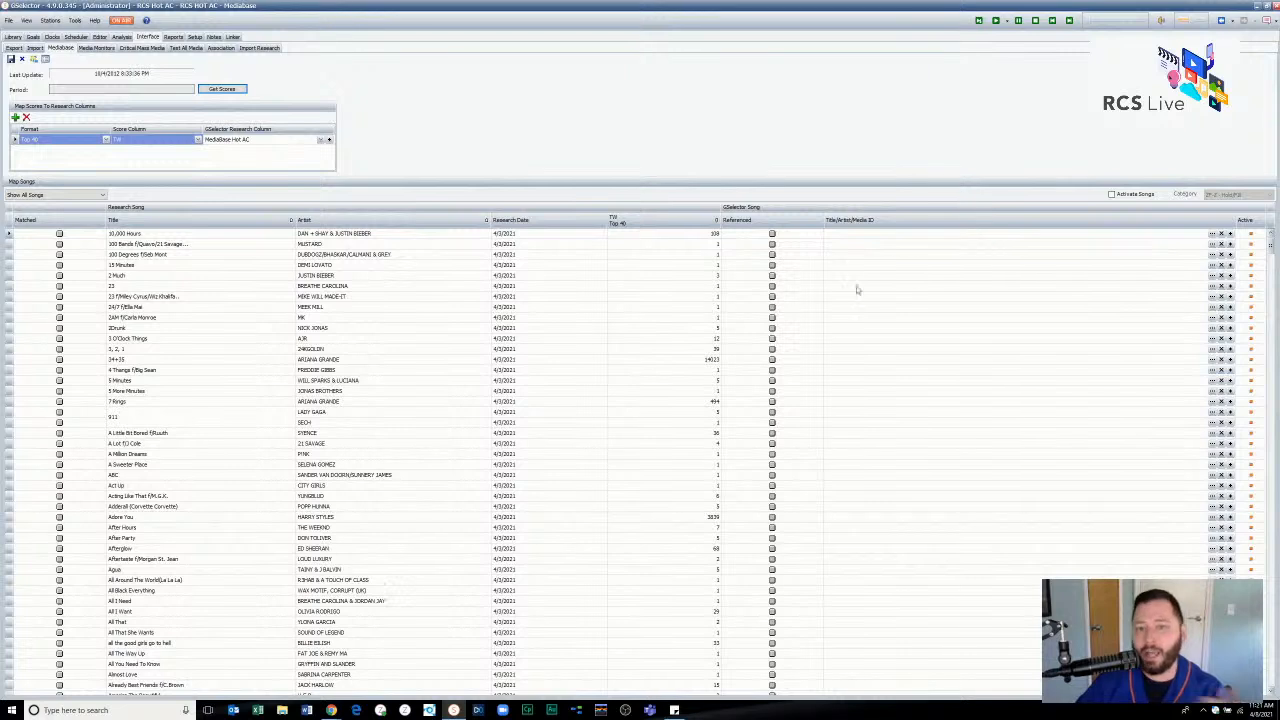
# - Open the library song search for the 10,000 Hours entry and examine its title and artist criteria without selecting a match
pyautogui.click(1212, 234)
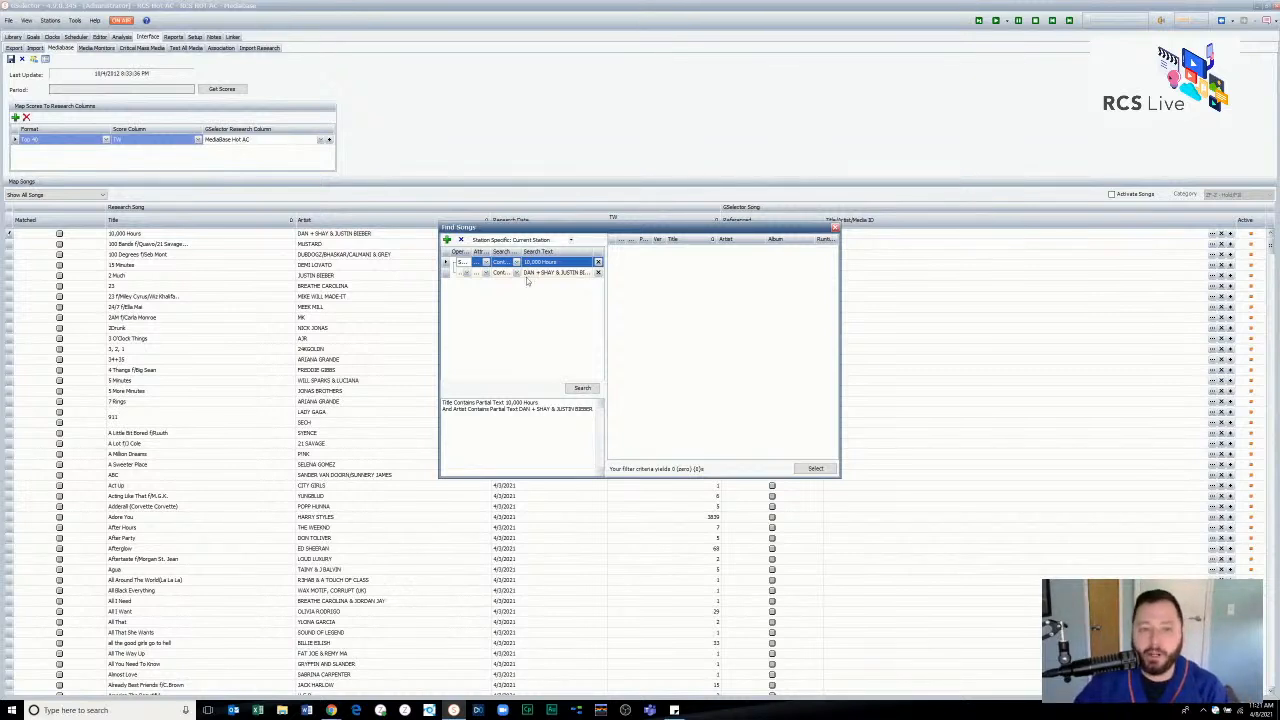
pyautogui.click(529, 273)
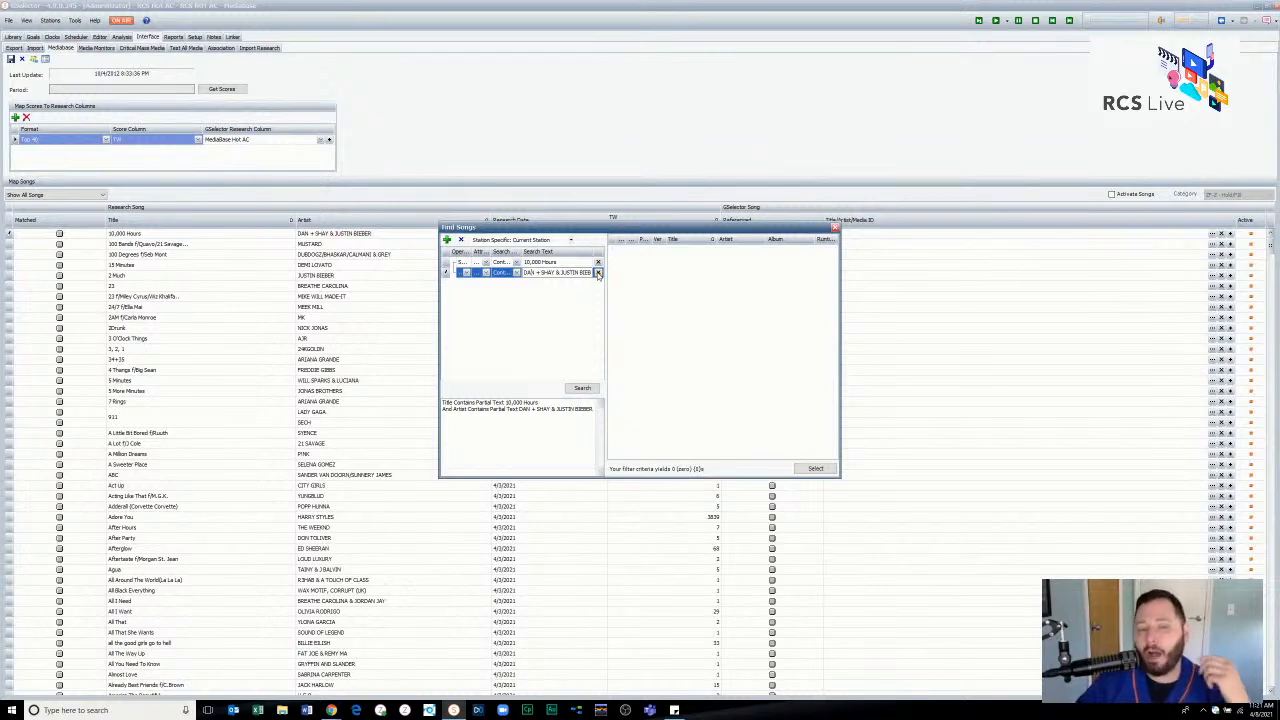
pyautogui.click(547, 264)
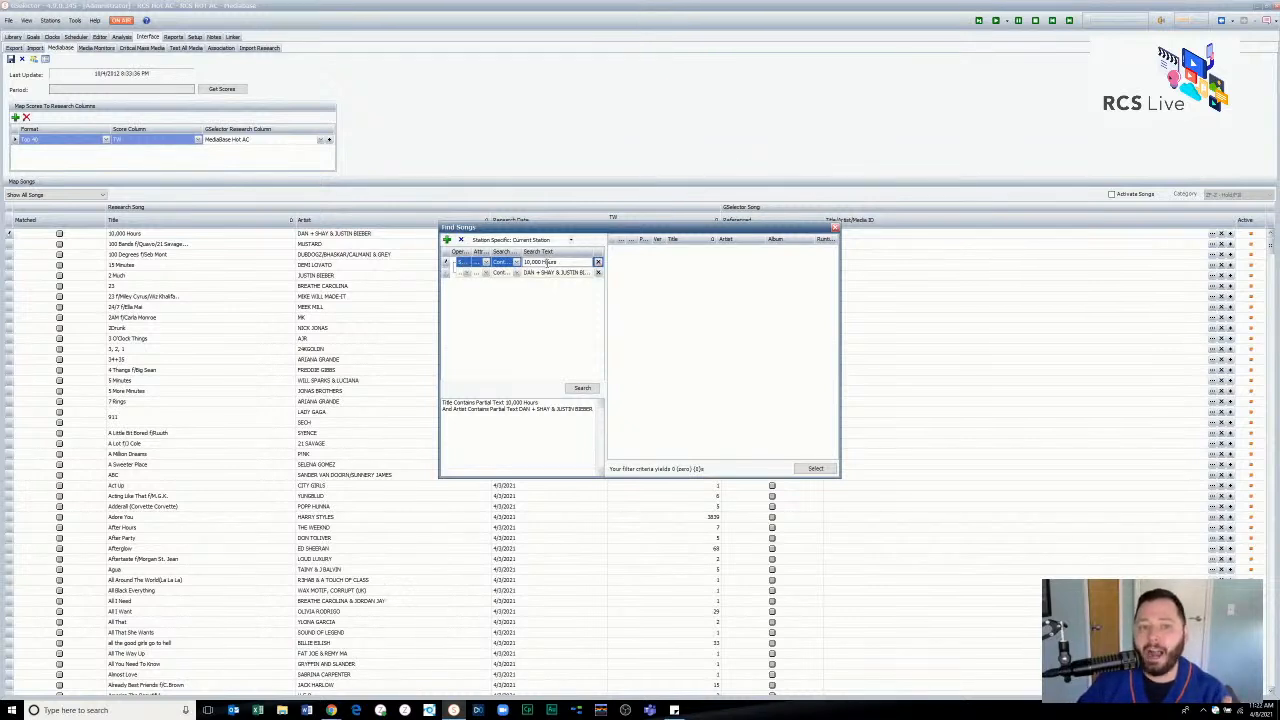
pyautogui.click(551, 273)
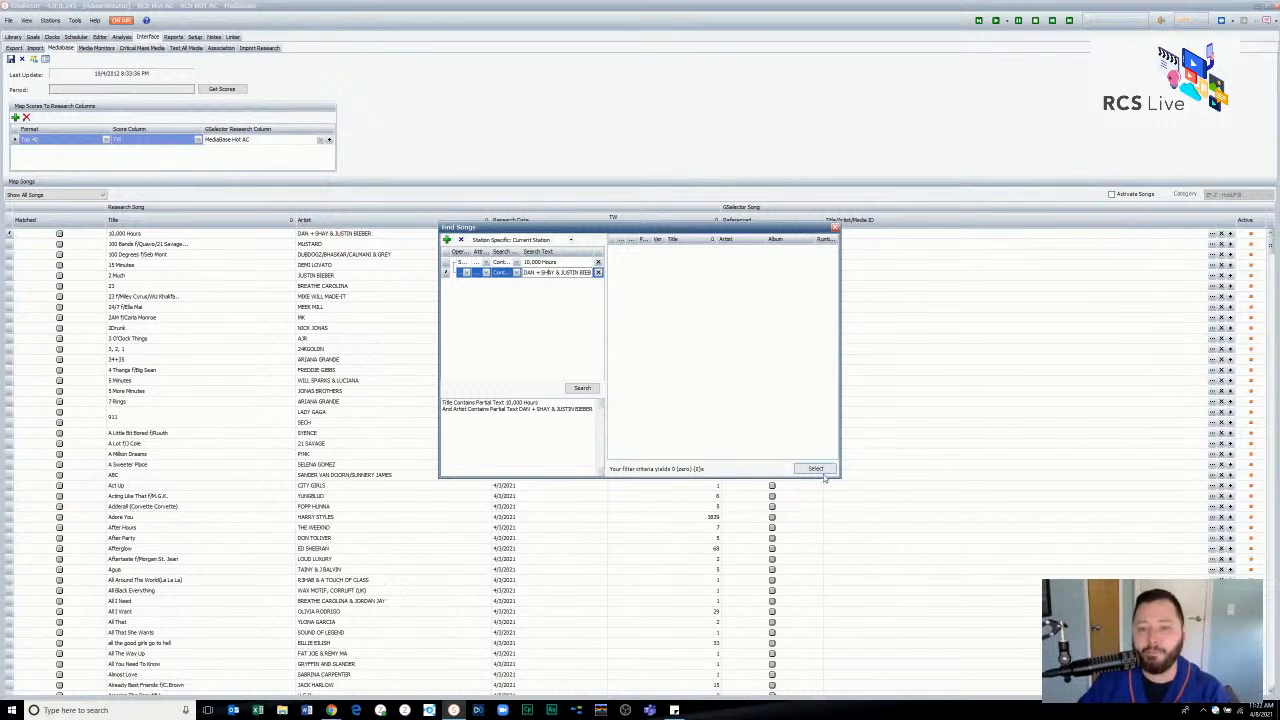
pyautogui.click(836, 228)
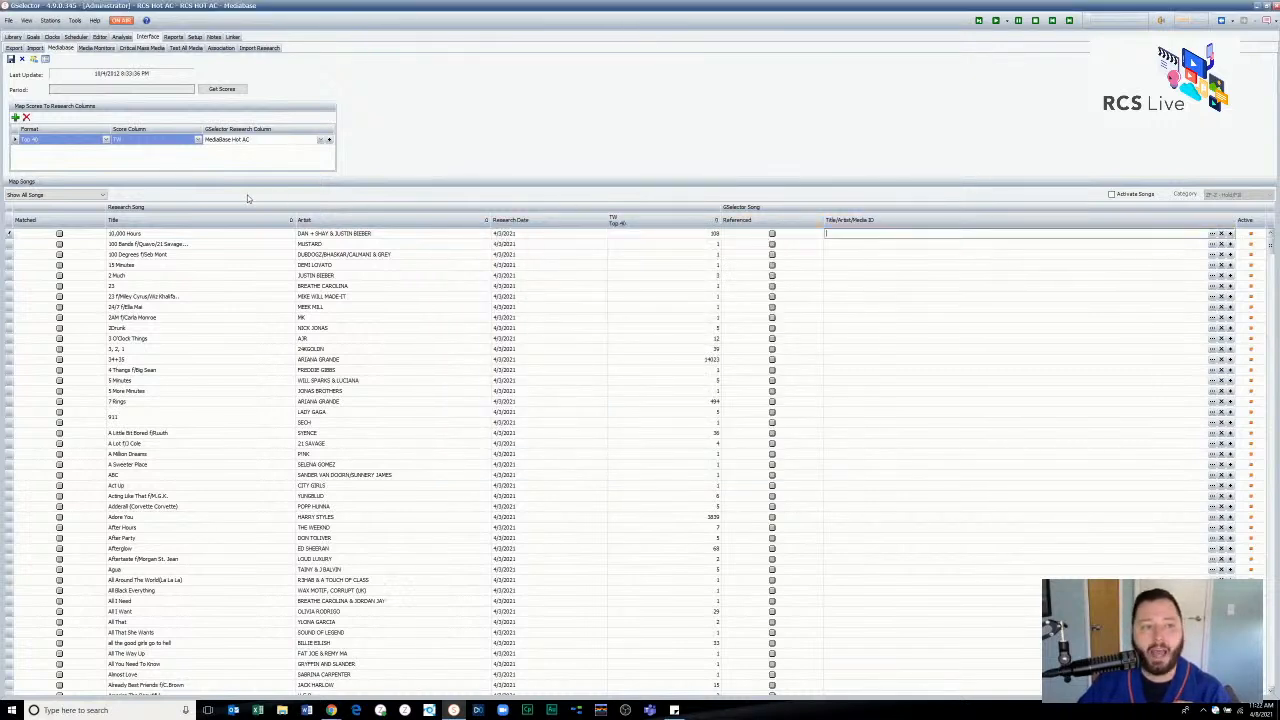
# - Review the list of matched station songs once more and discard the retrieved Mediabase scores
pyautogui.click(45, 59)
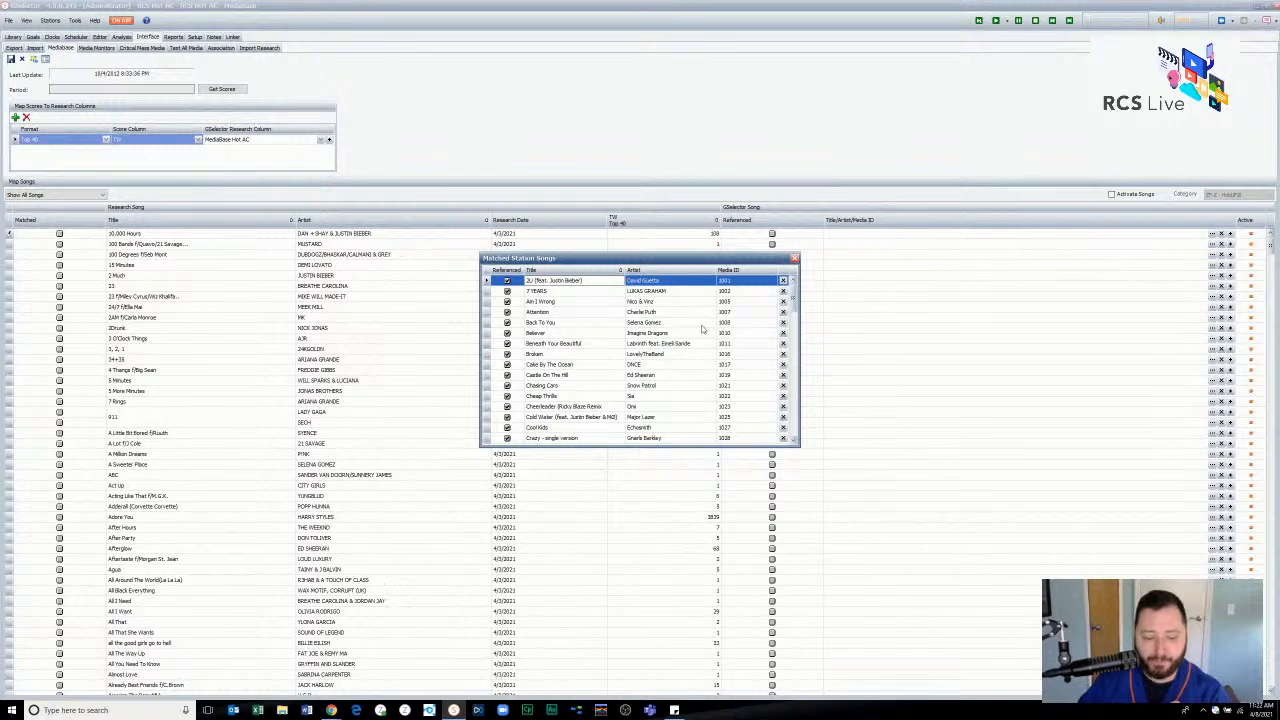
pyautogui.click(794, 259)
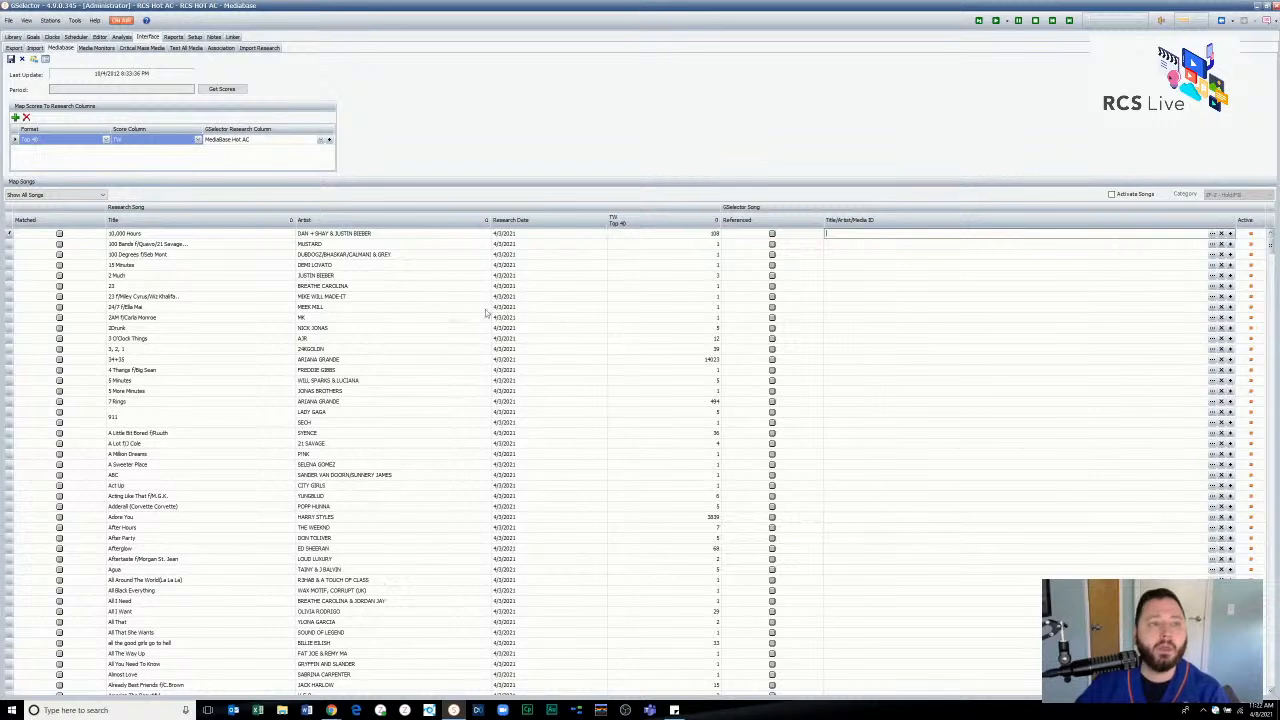
pyautogui.click(23, 60)
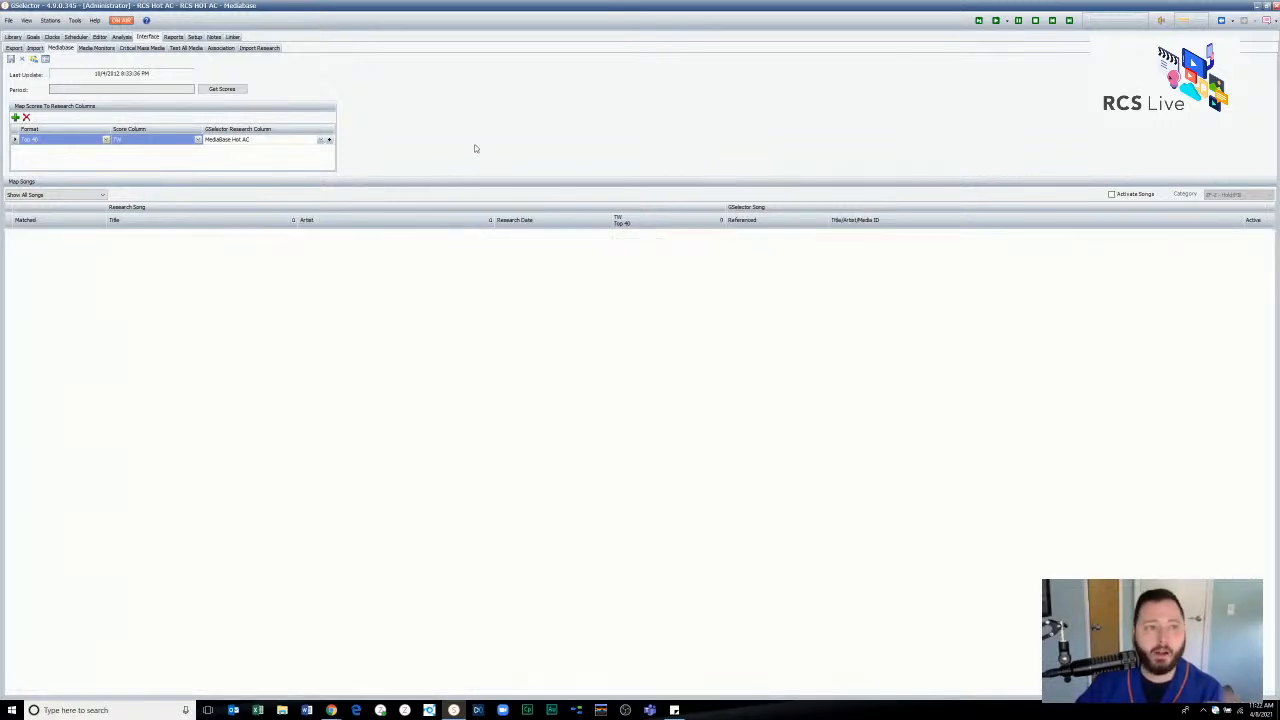
# - View the song library and return to the Mediabase interface
pyautogui.click(10, 37)
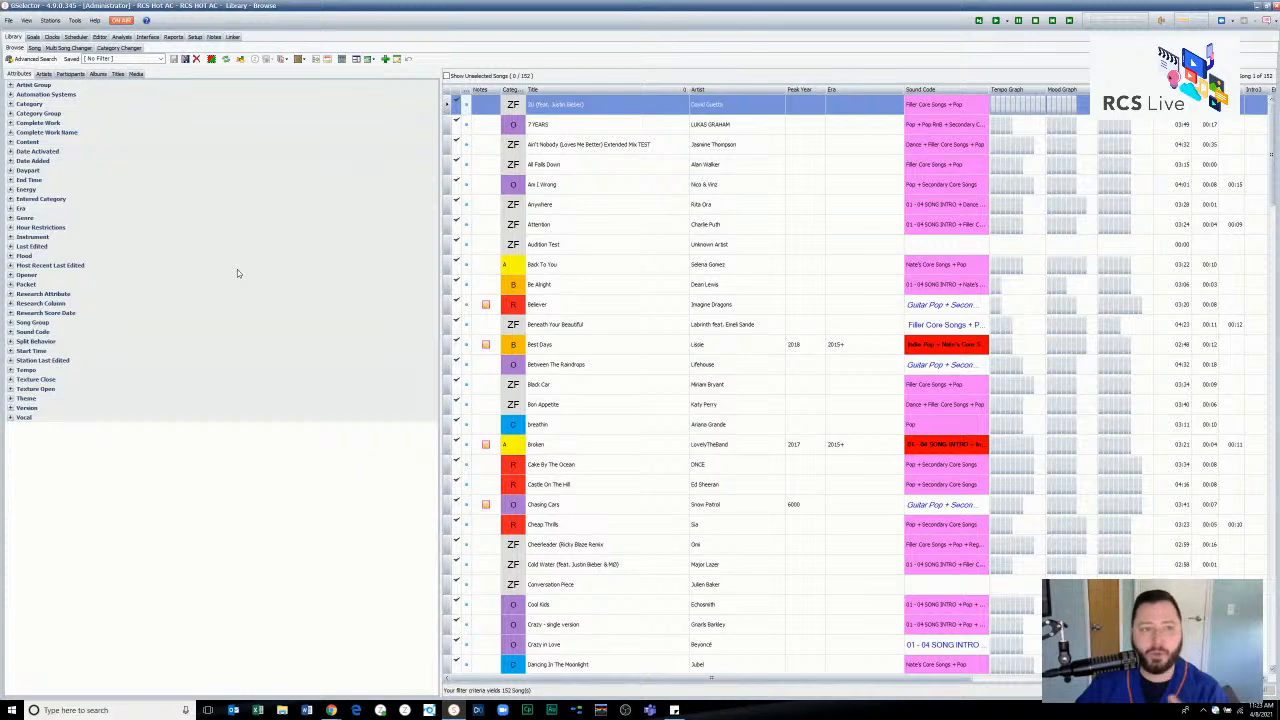
pyautogui.click(152, 38)
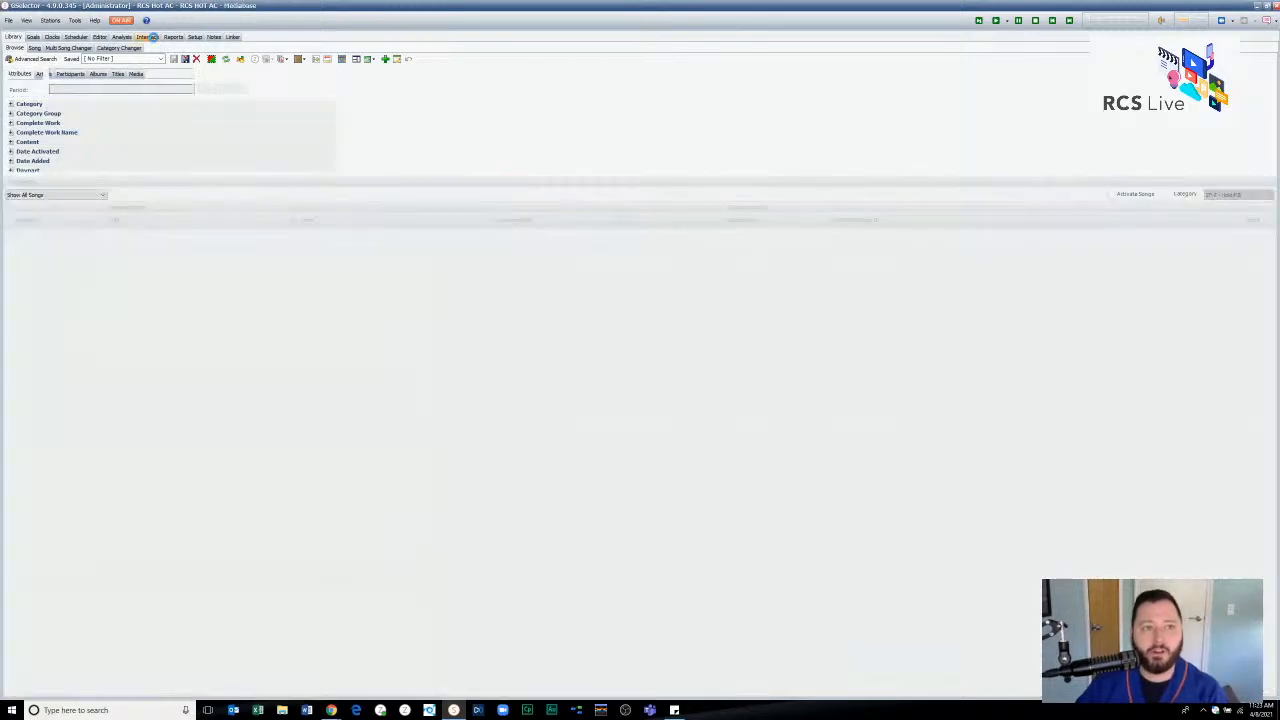
# - Look over the schedule and song export setups and return to the song library
pyautogui.click(22, 50)
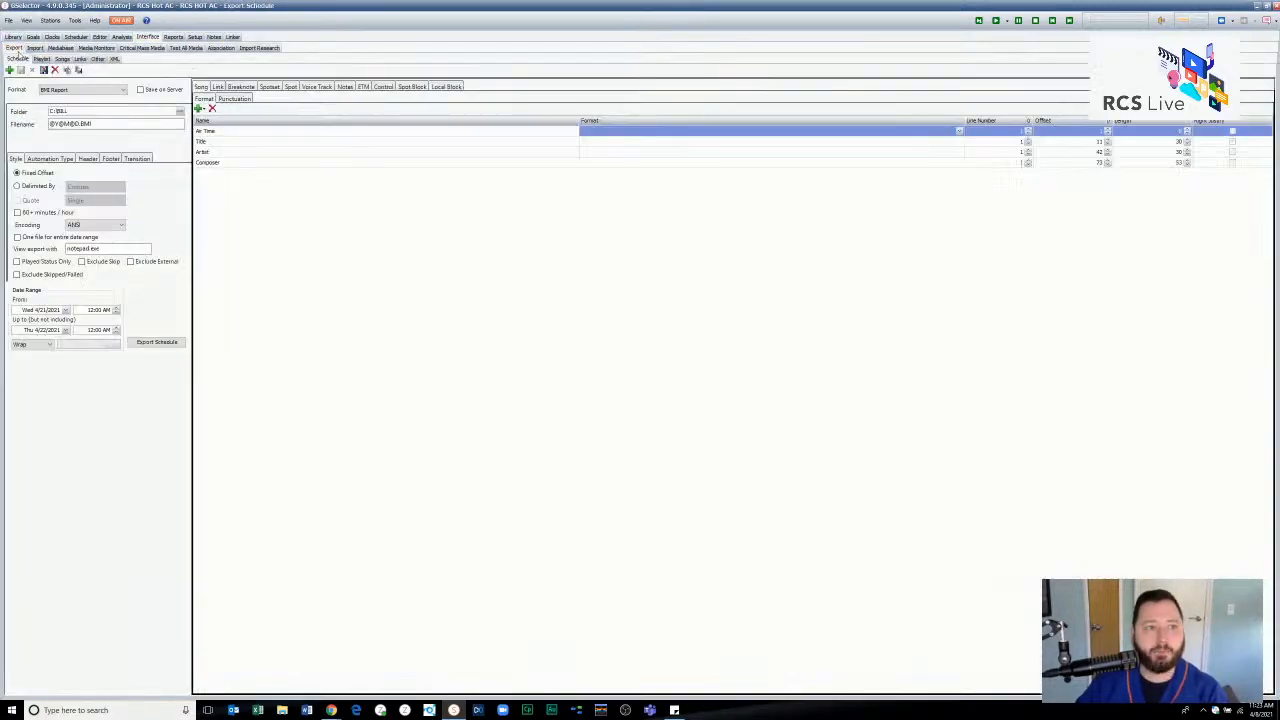
pyautogui.click(62, 59)
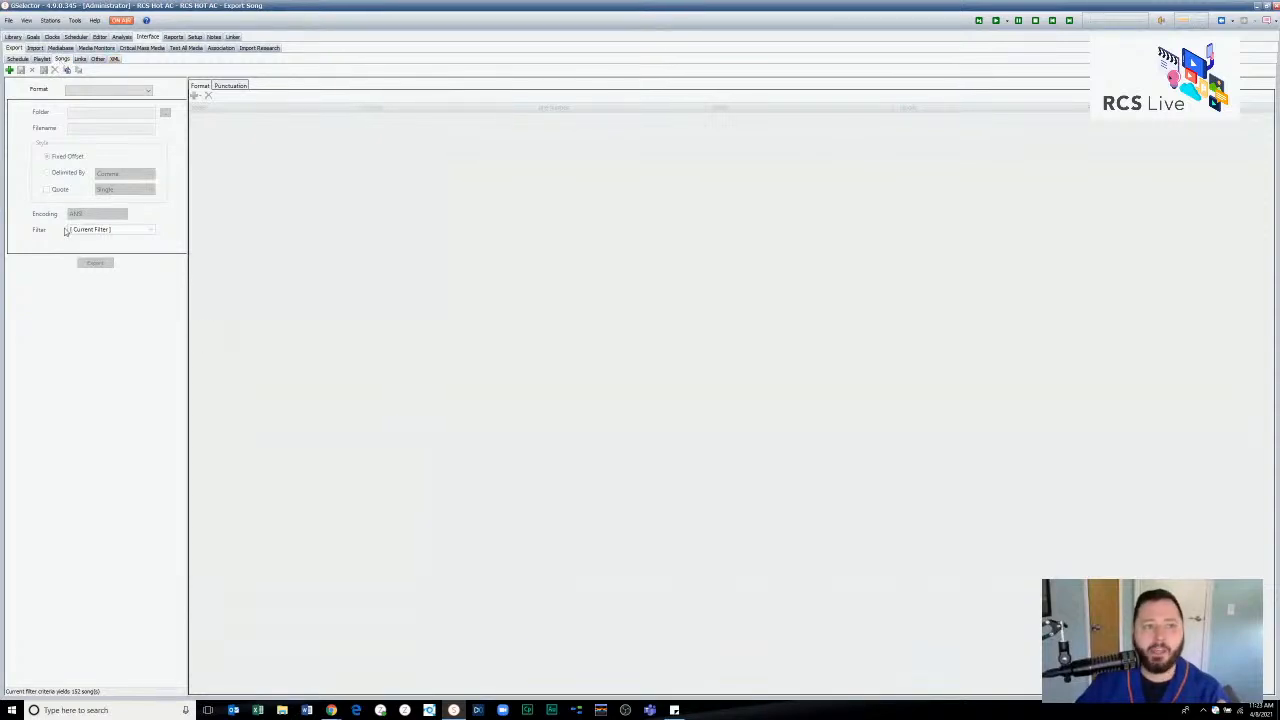
pyautogui.click(12, 37)
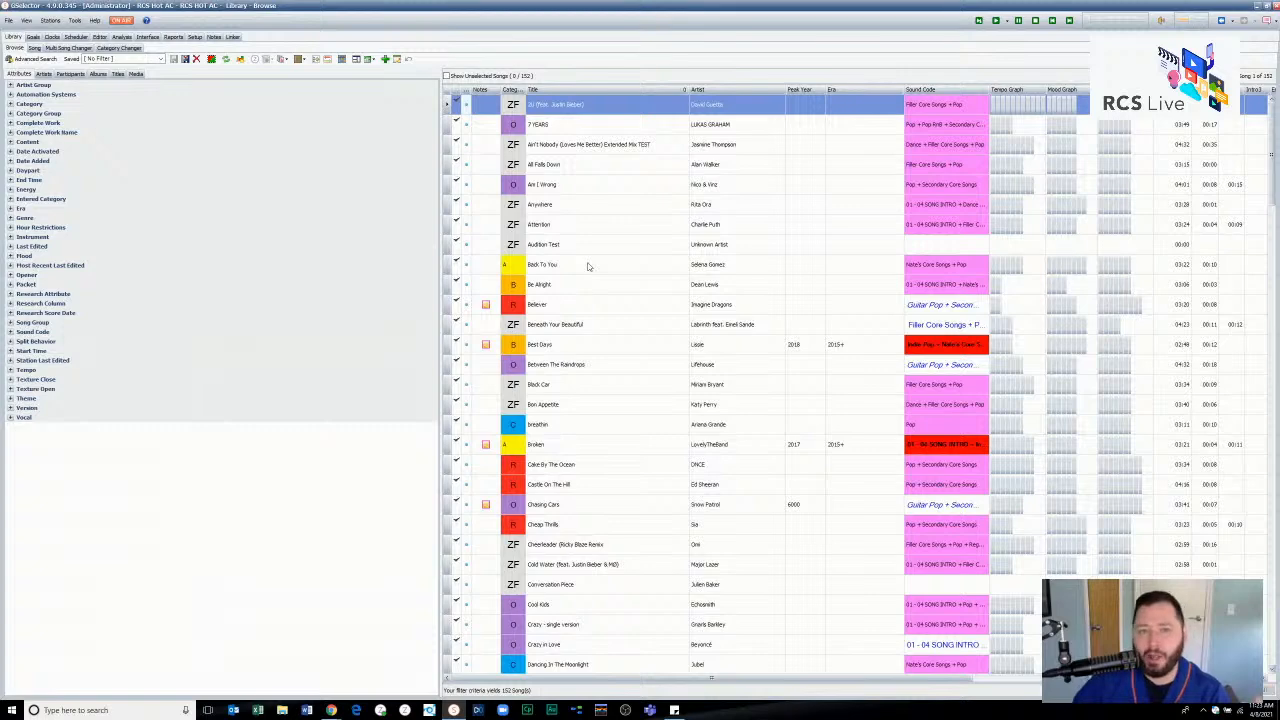
# - Open the library song 2U and show its Hot AC research group scores with the MScore_Hot AC column widened
pyautogui.doubleClick(613, 107)
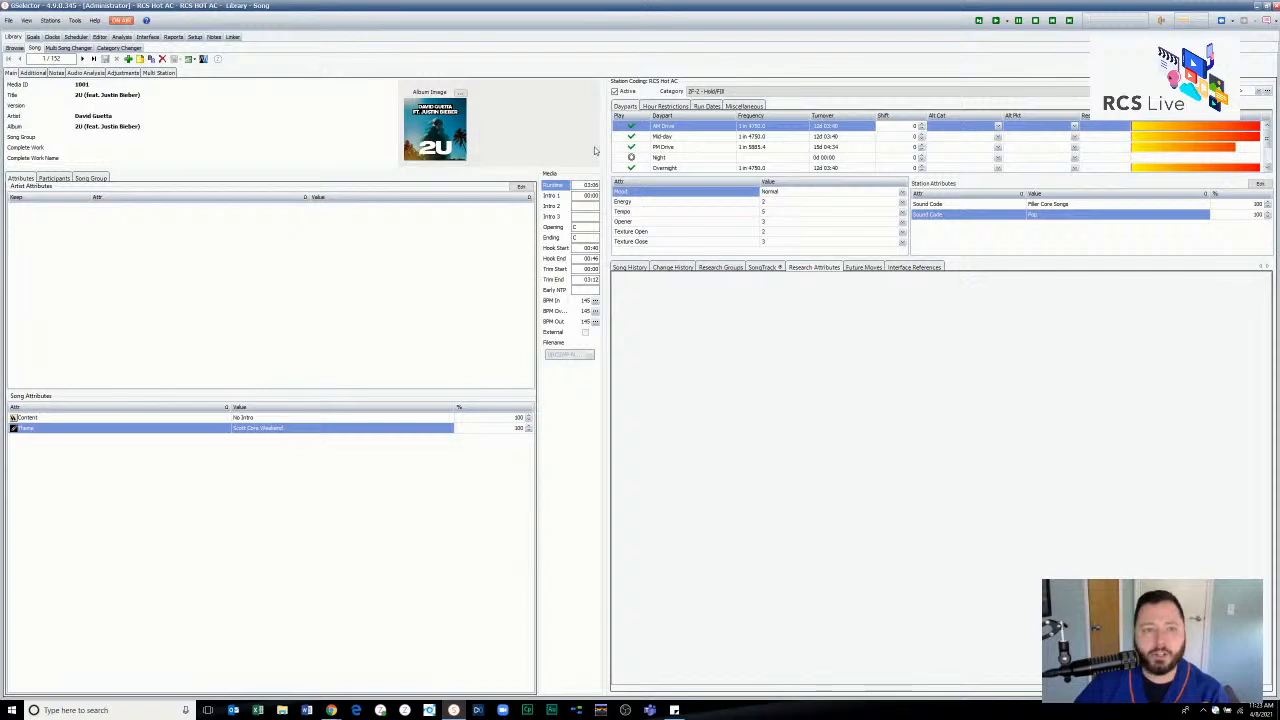
pyautogui.click(629, 268)
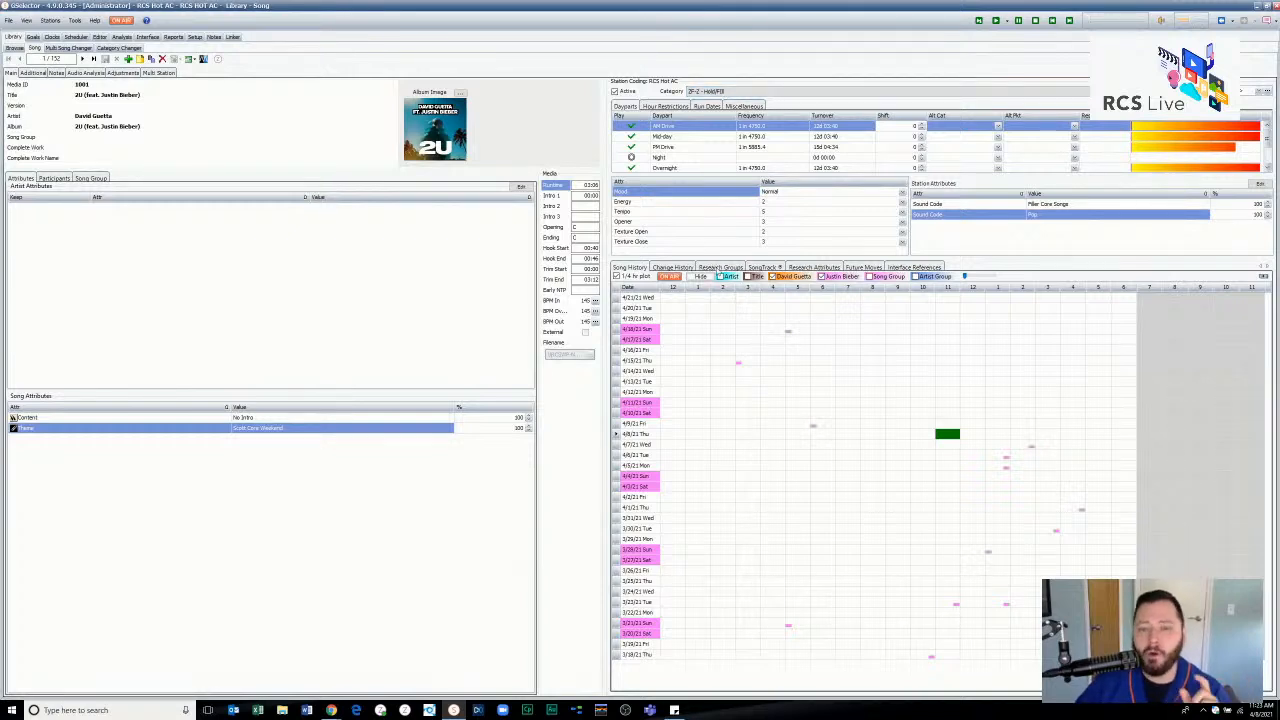
pyautogui.click(717, 268)
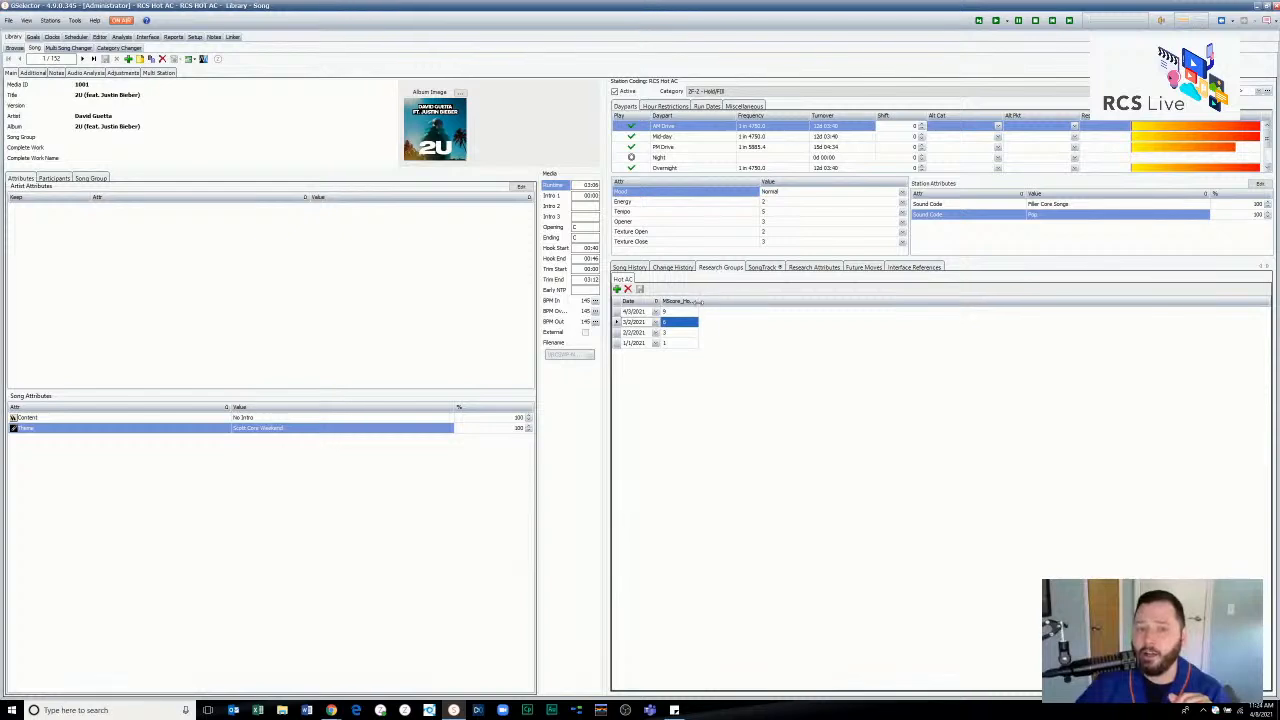
pyautogui.moveTo(698, 301); pyautogui.dragTo(765, 302)
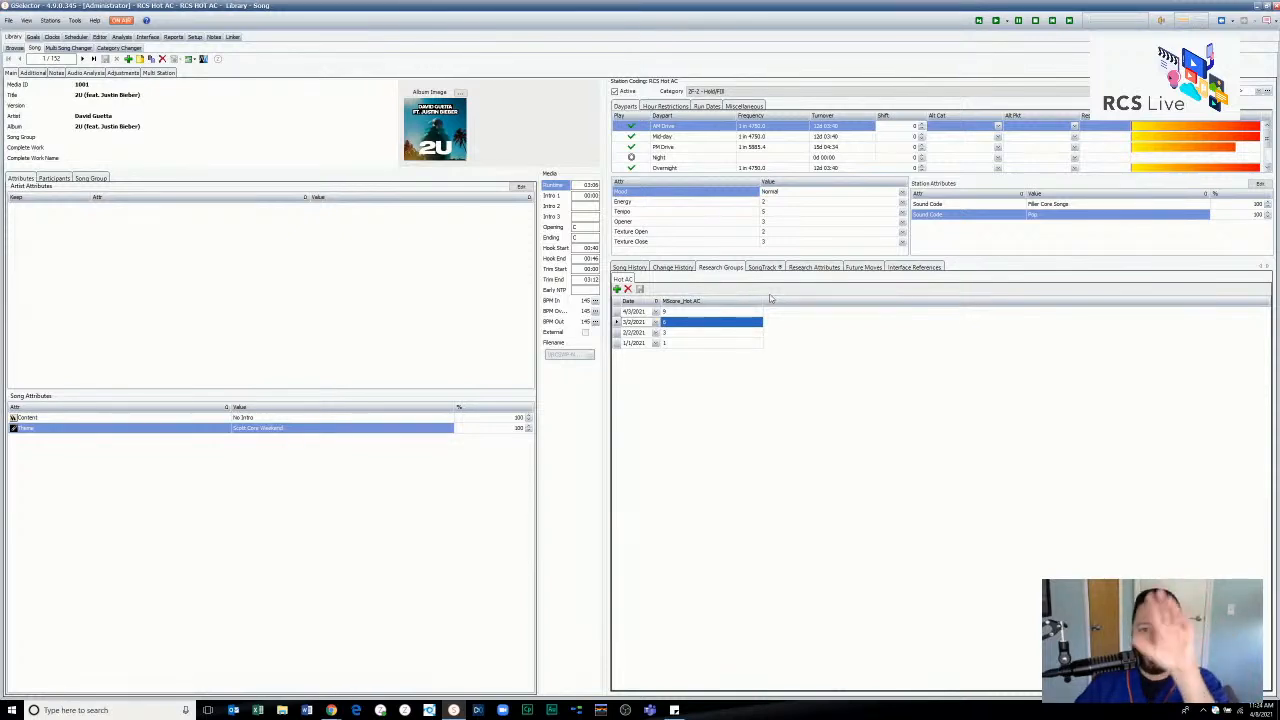
# - Go through the song's dated MScore_Hot AC scores one by one and save the research group entries
pyautogui.click(710, 344)
pyautogui.click(710, 333)
pyautogui.click(716, 322)
pyautogui.click(715, 314)
pyautogui.click(816, 346)
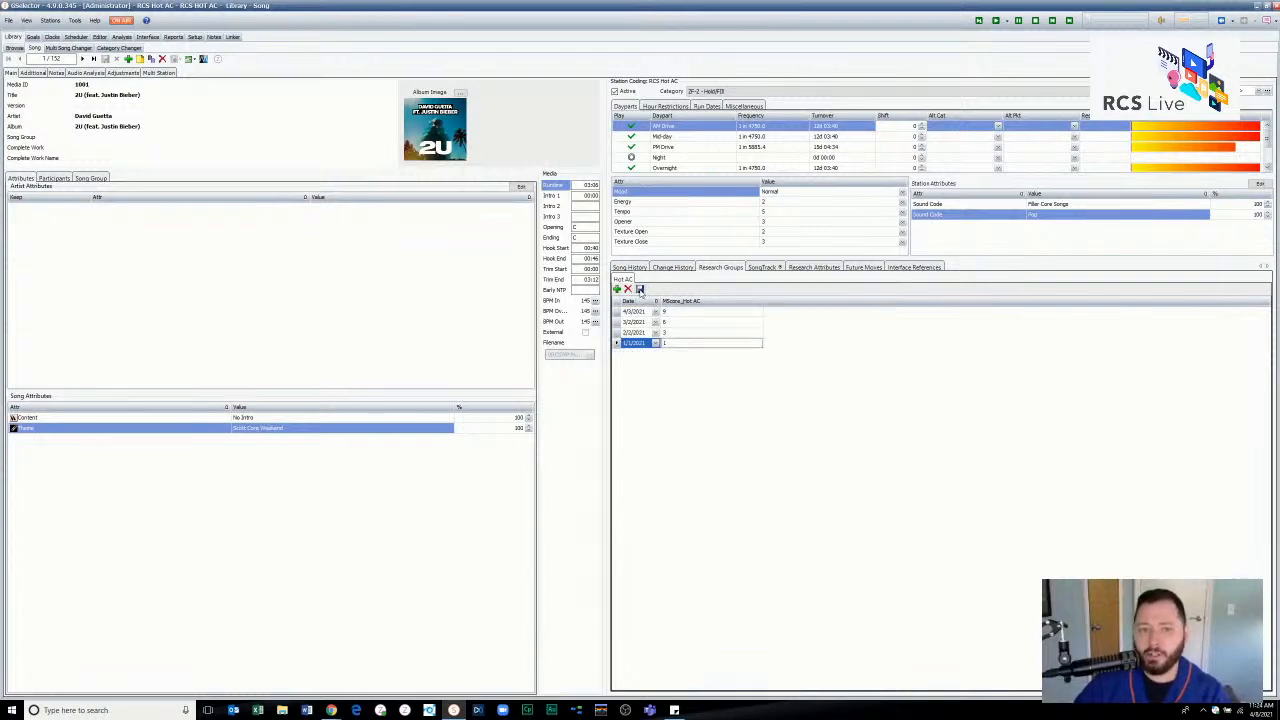
pyautogui.click(640, 289)
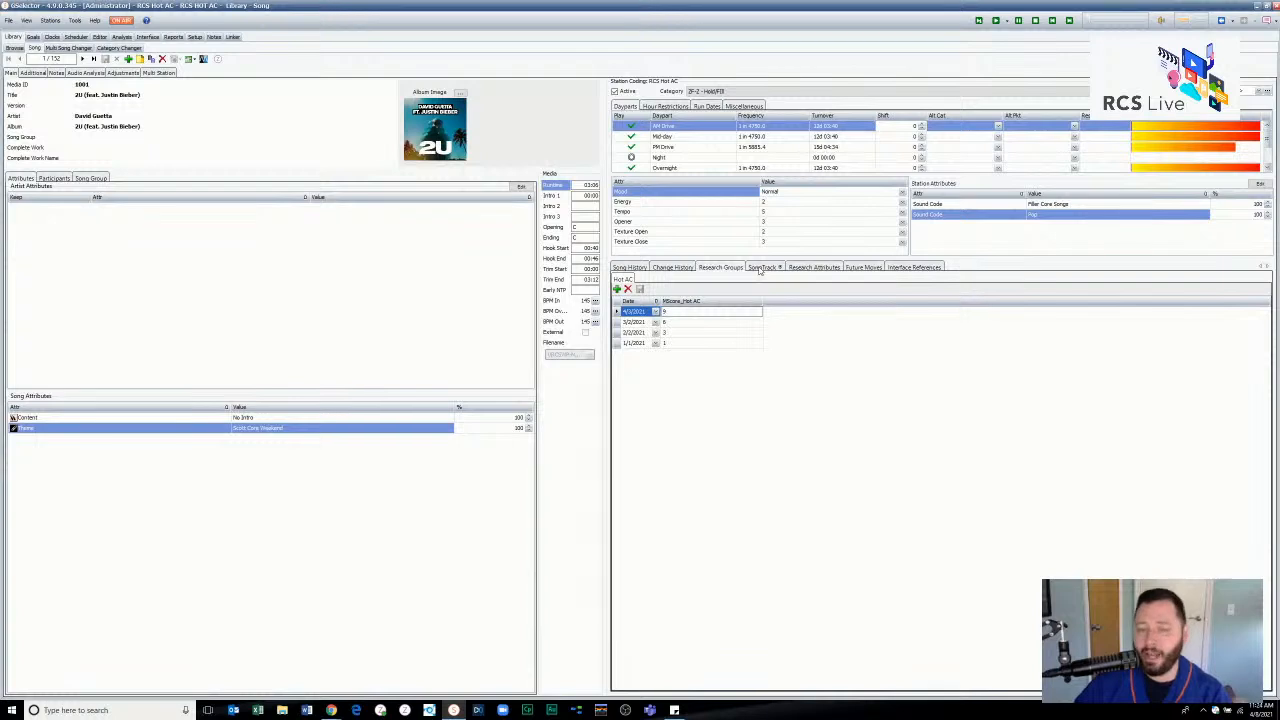
# - Compare the song's MScore_Hot AC SongTrack graph with its dated scores and check the chart type and research column choices
pyautogui.click(760, 268)
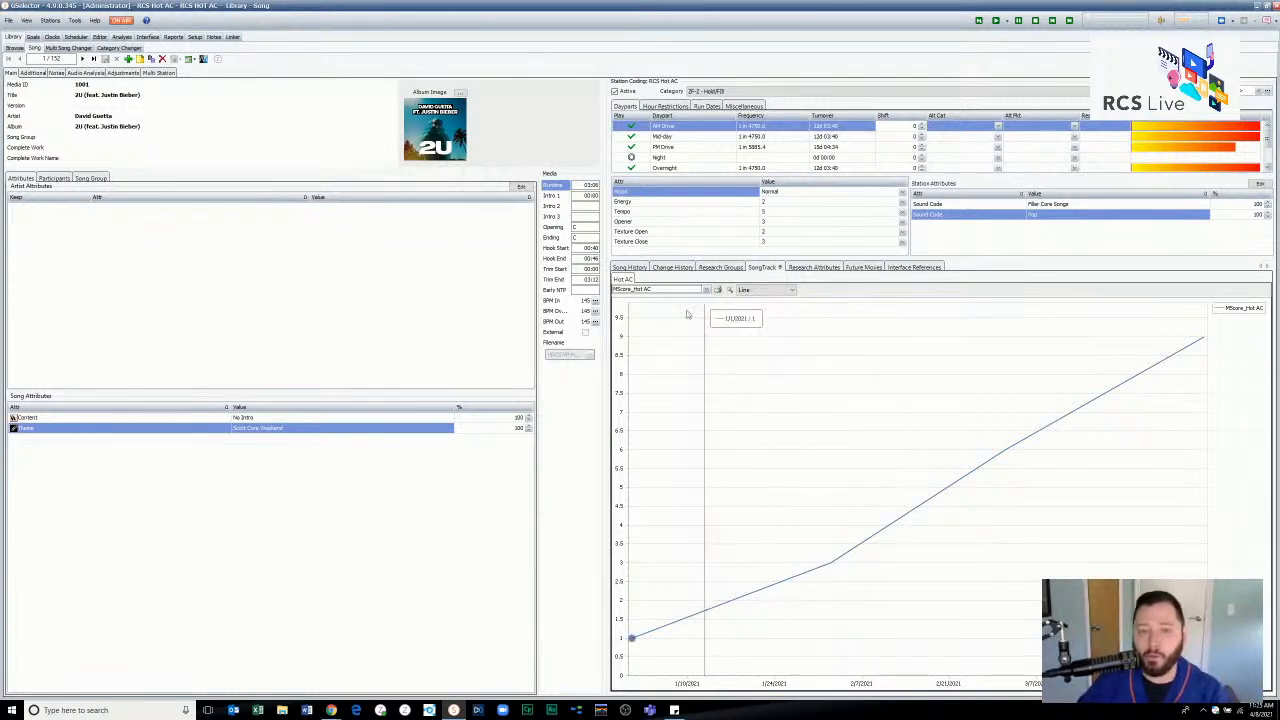
pyautogui.click(714, 268)
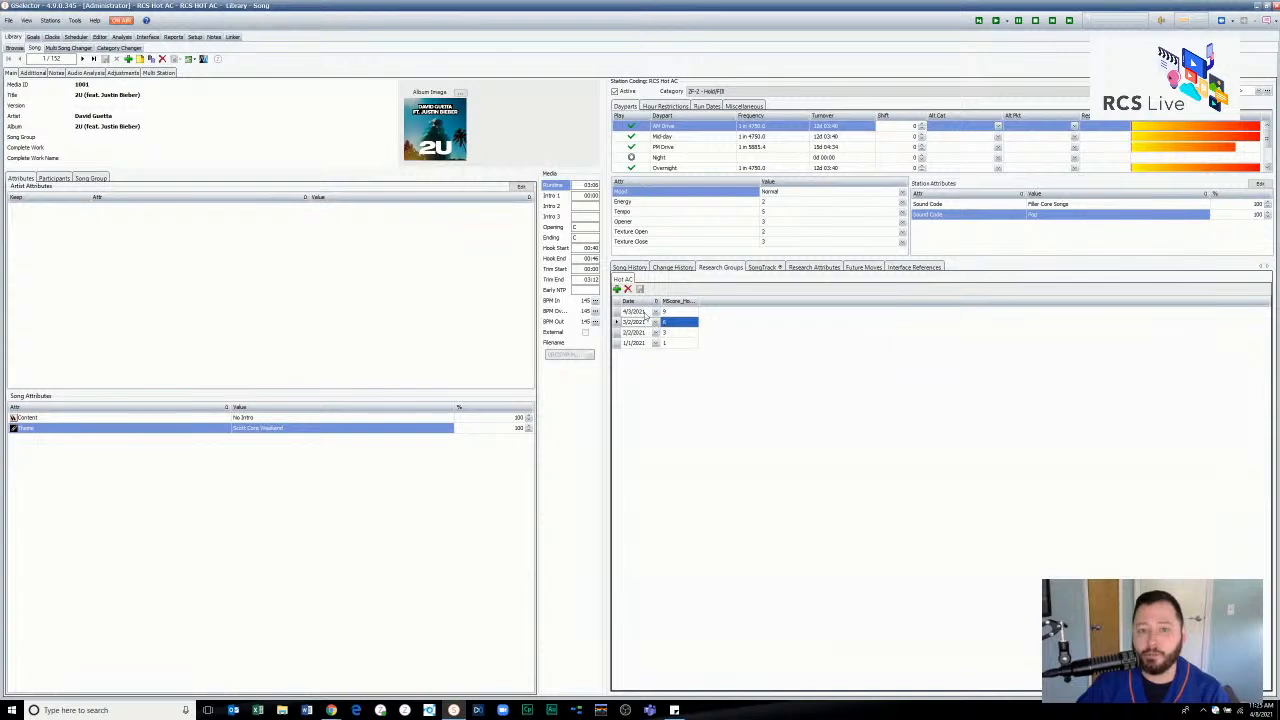
pyautogui.click(763, 268)
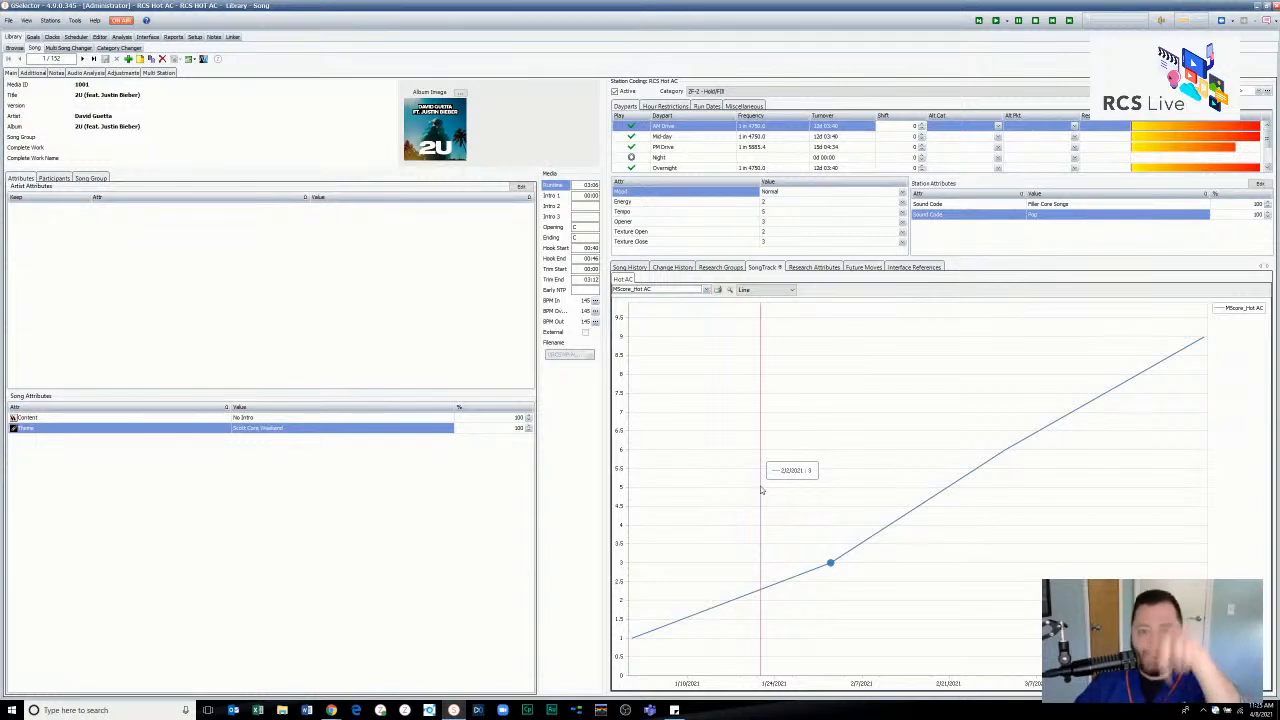
pyautogui.click(772, 291)
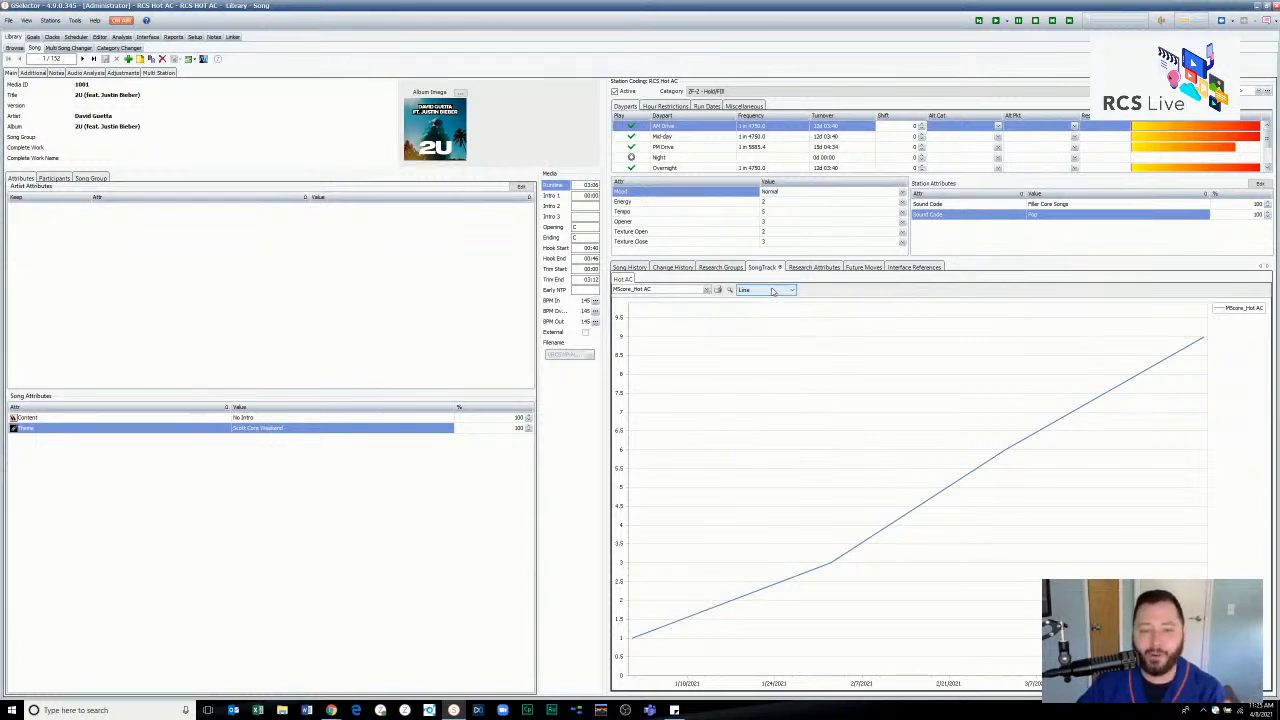
pyautogui.click(706, 290)
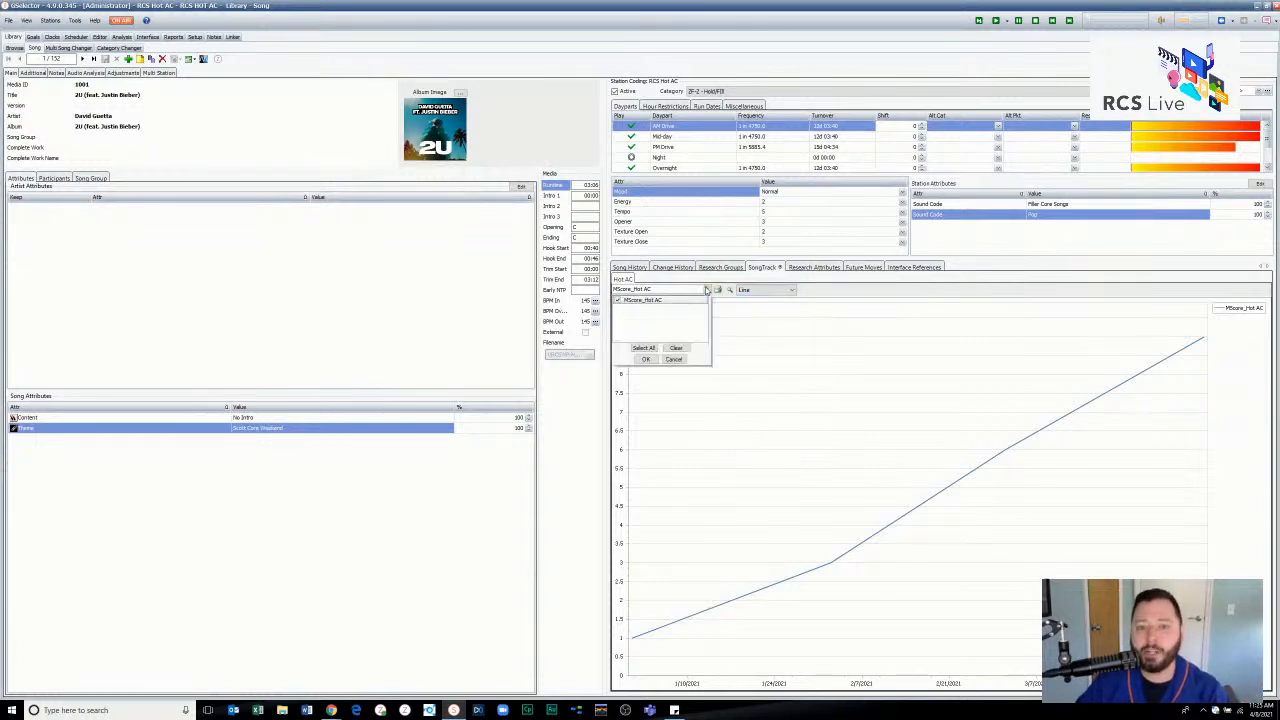
pyautogui.click(706, 290)
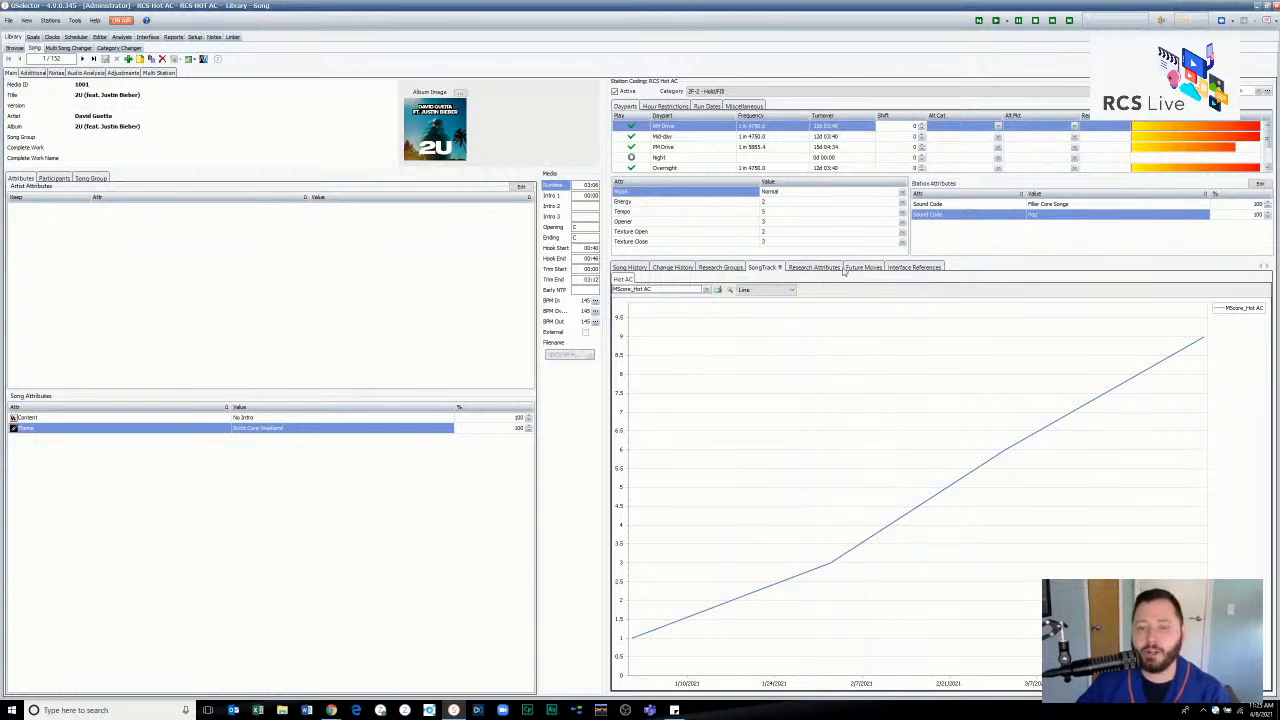
# - Examine the song's Mediabase interface reference and return to its research group scores
pyautogui.click(913, 267)
pyautogui.click(804, 299)
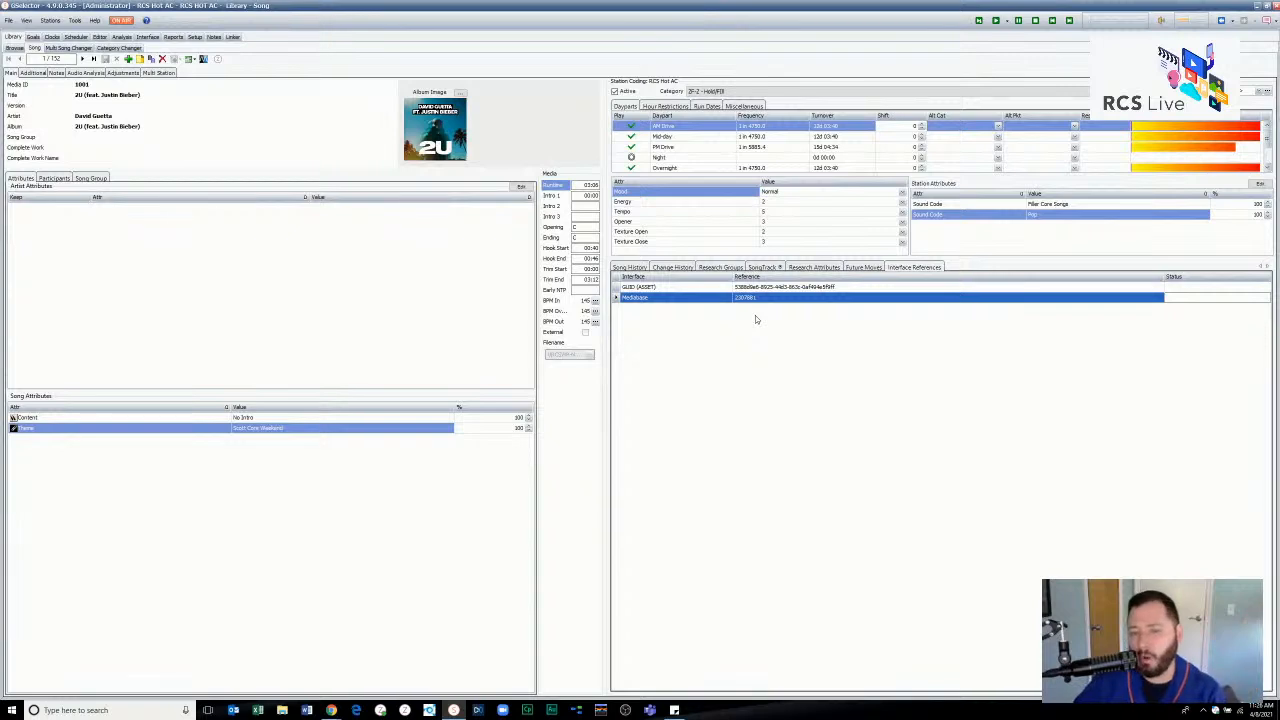
pyautogui.click(712, 268)
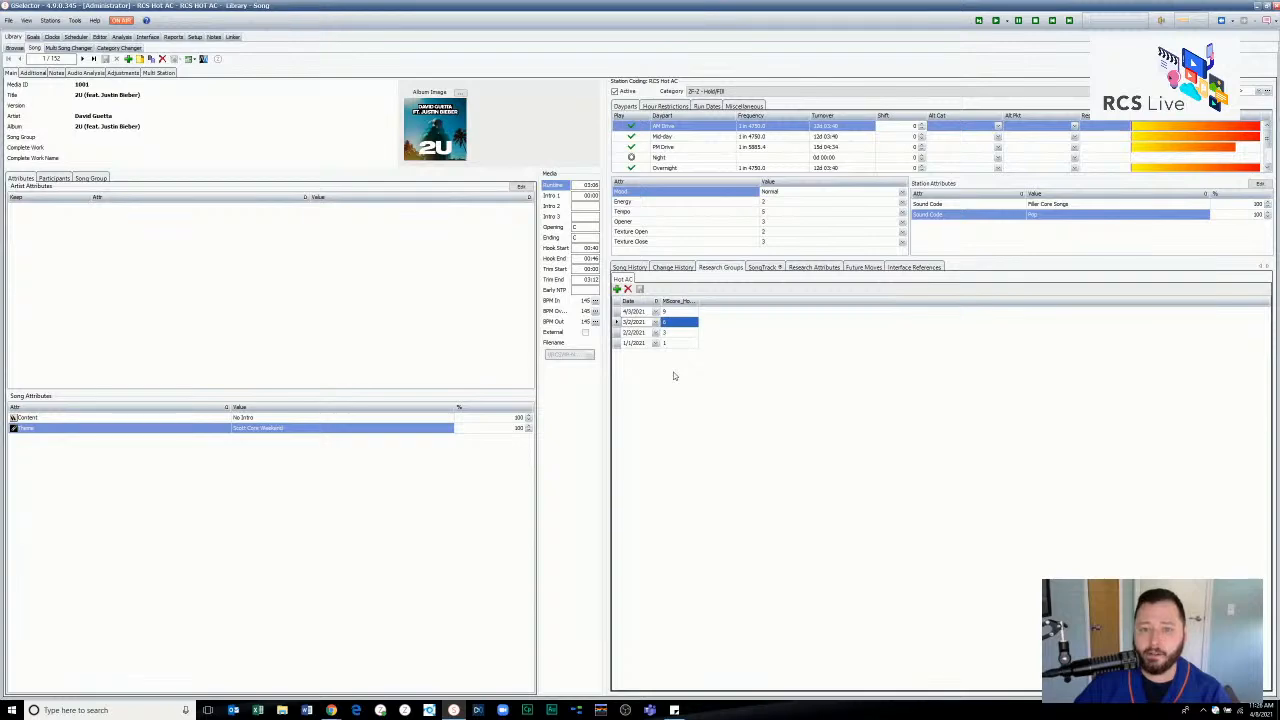
# - Add the MediaBase Hot AC field as a column in the library's song browse format
pyautogui.click(12, 49)
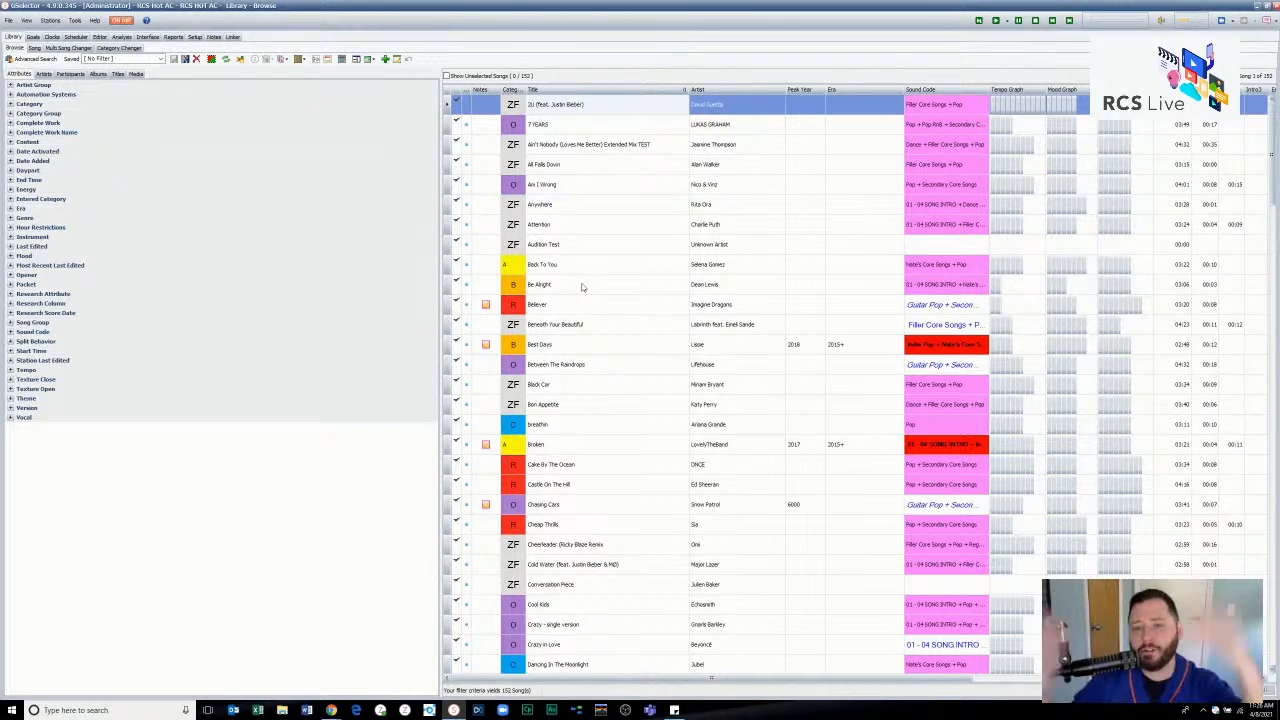
pyautogui.rightClick(565, 94)
pyautogui.click(590, 97)
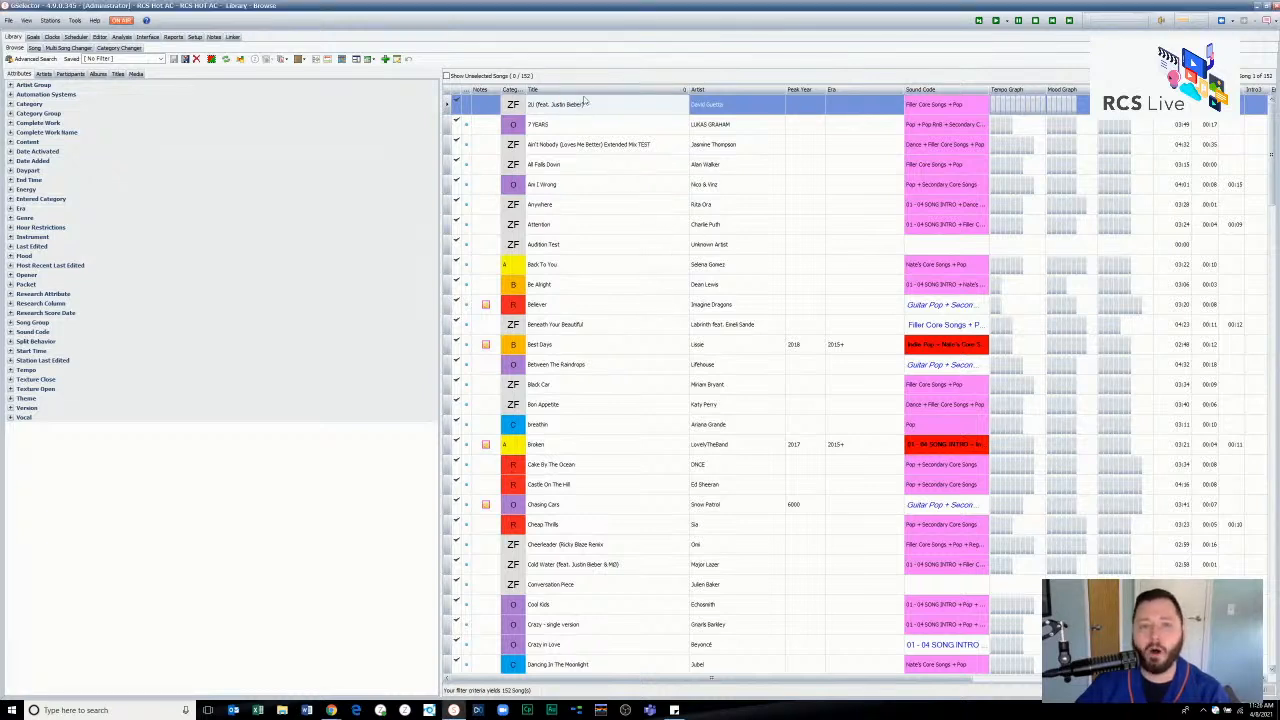
pyautogui.scroll(-8, 534, 376)
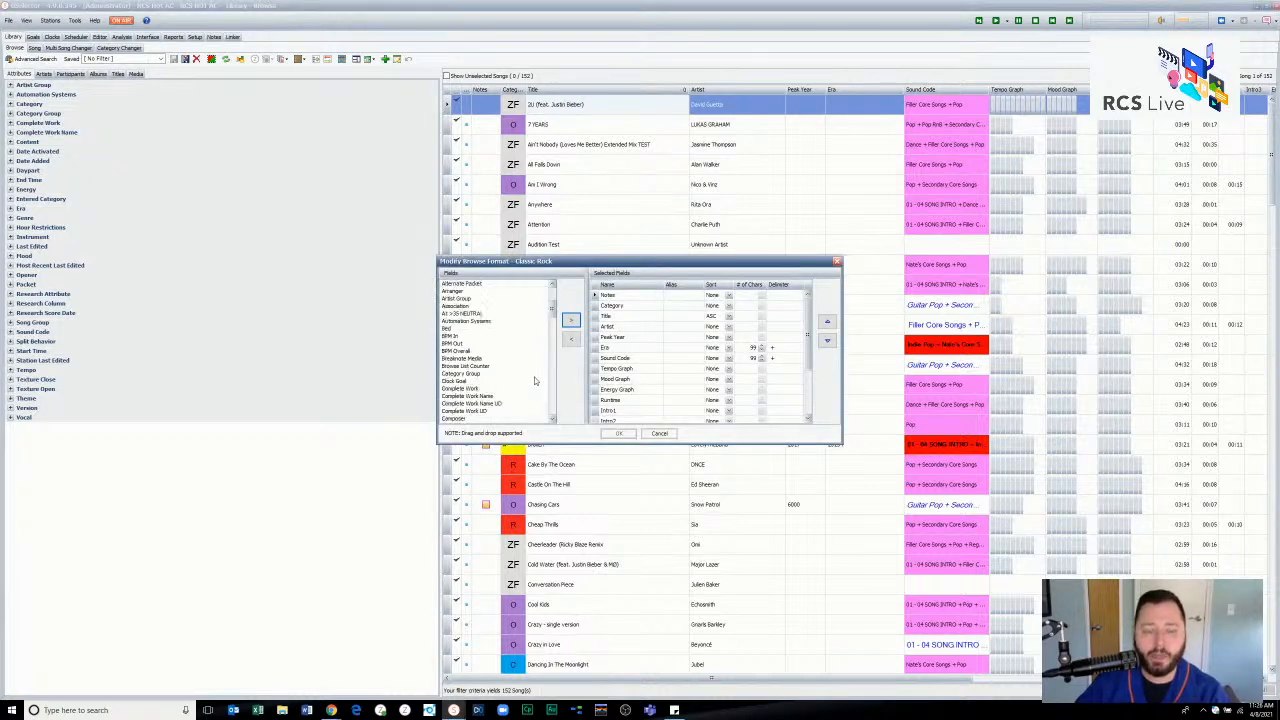
pyautogui.scroll(-5, 534, 378)
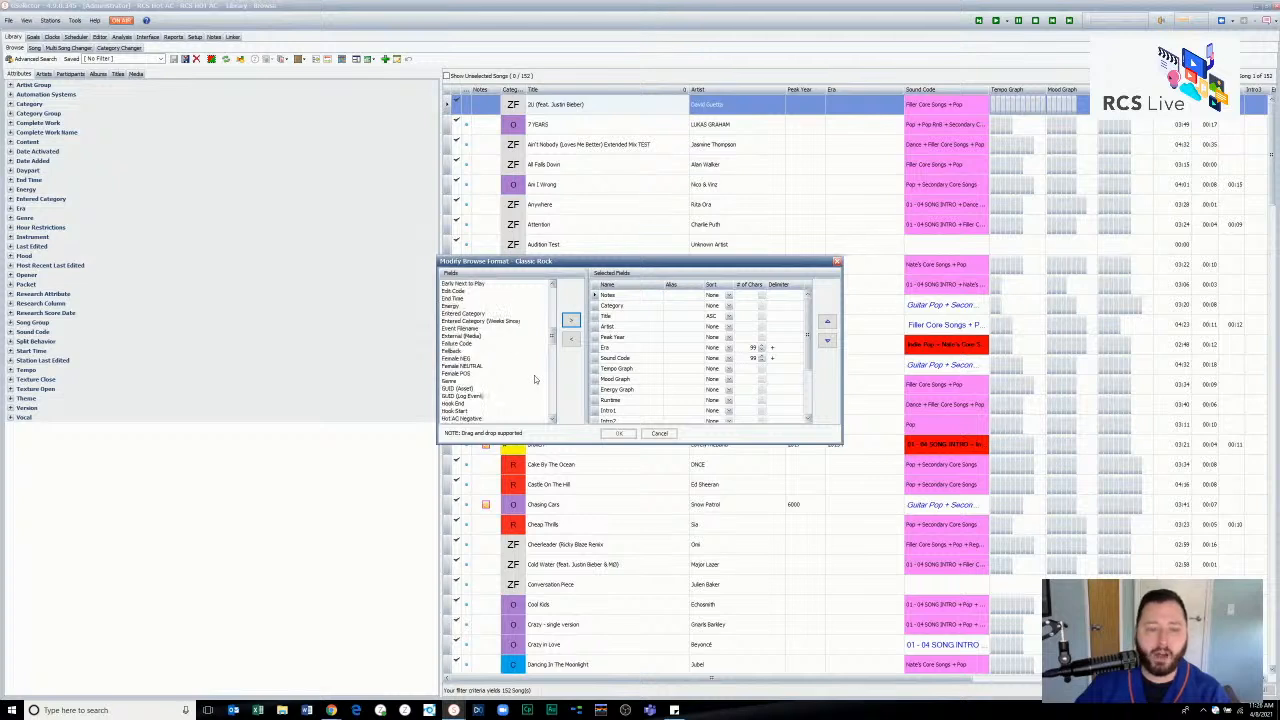
pyautogui.scroll(-1, 529, 373)
pyautogui.click(490, 352)
pyautogui.click(492, 367)
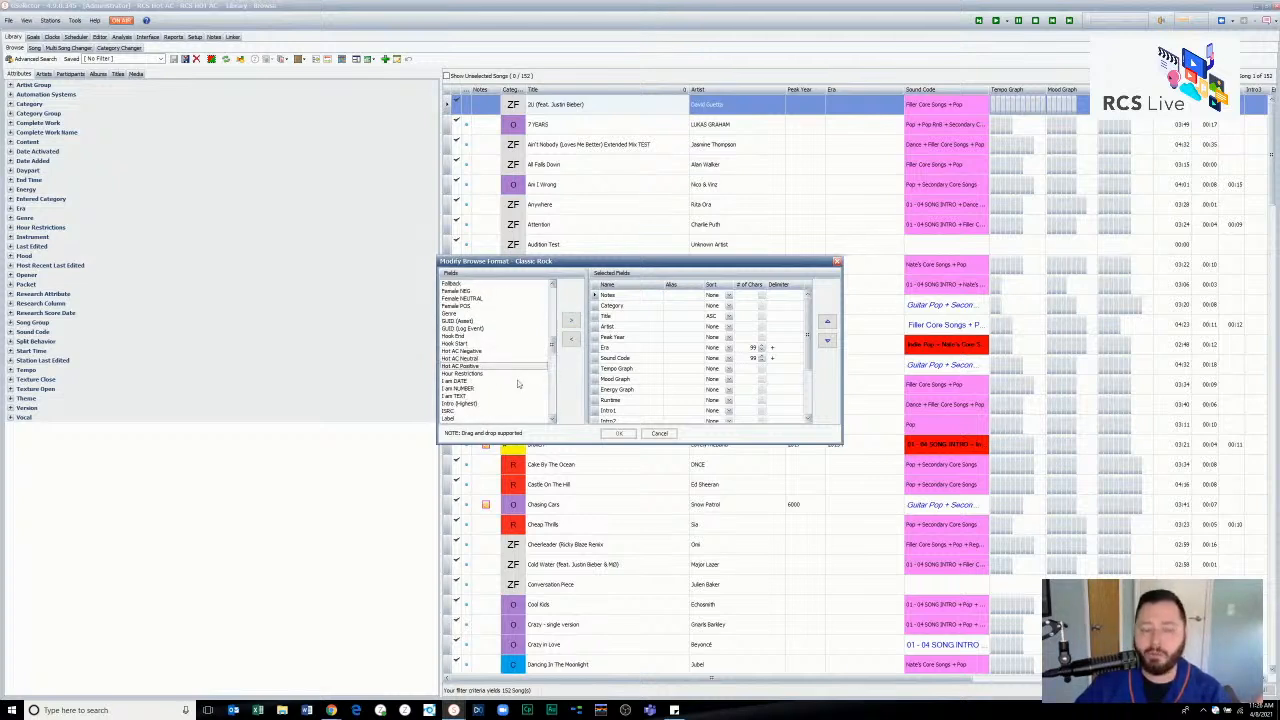
pyautogui.scroll(-4, 518, 380)
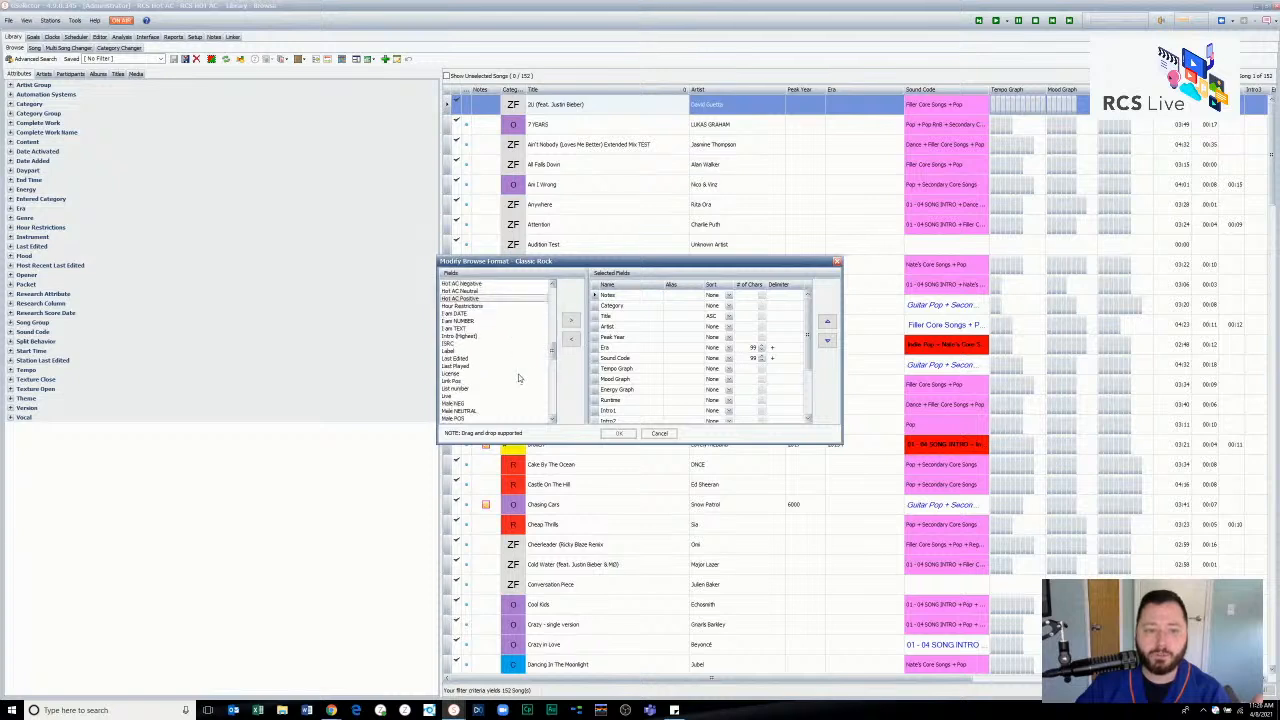
pyautogui.scroll(-1, 518, 378)
pyautogui.click(497, 398)
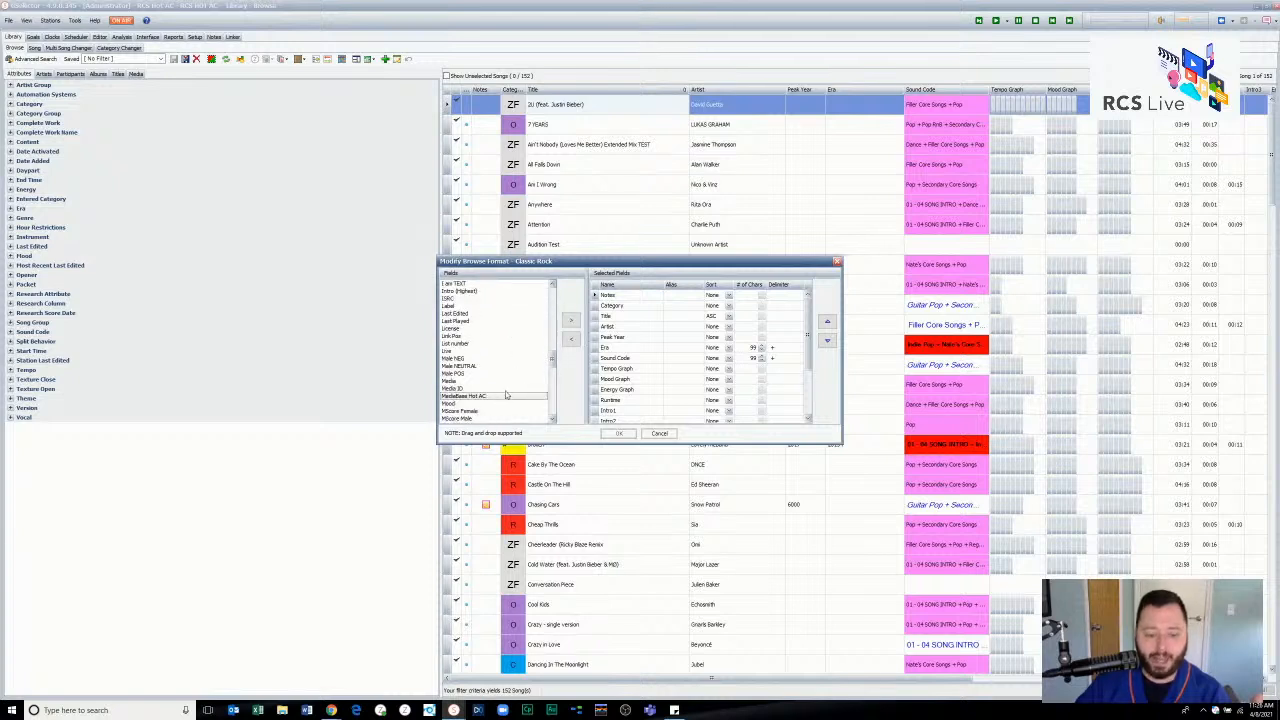
pyautogui.click(570, 320)
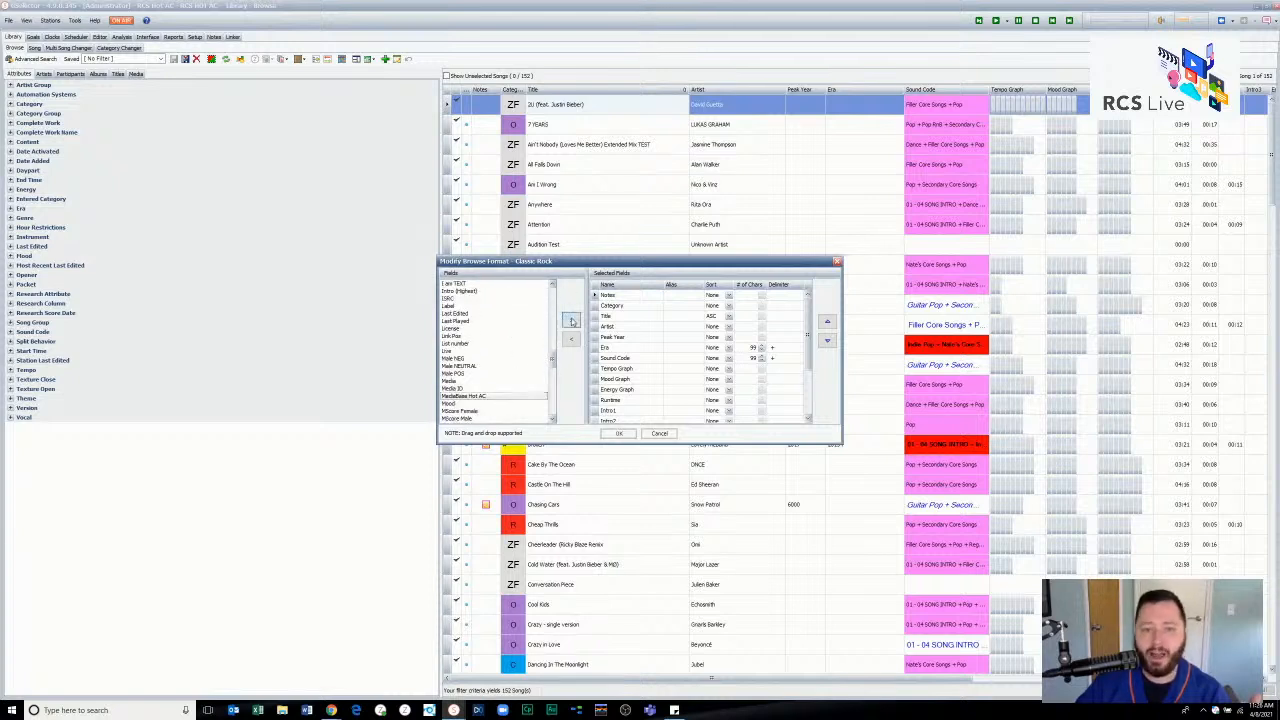
pyautogui.click(618, 433)
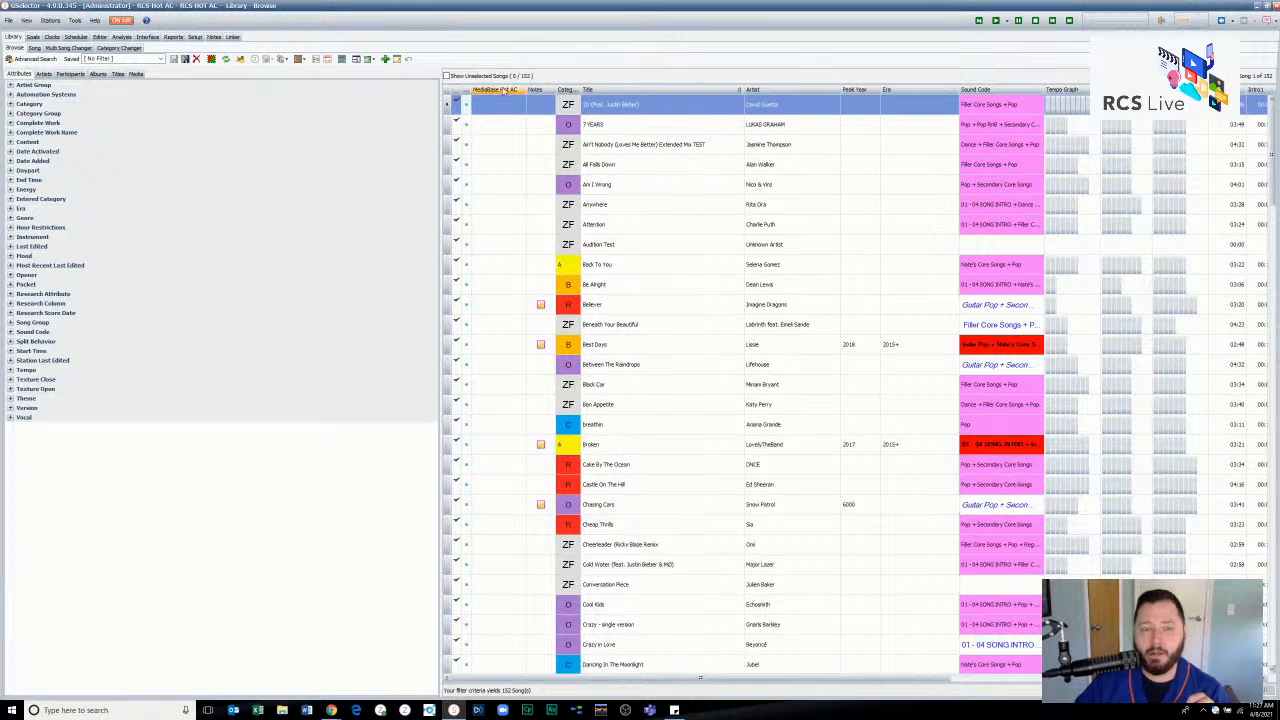
# - Review the station's research setup: the score columns, the attributes under each column, the groups and the research import options
pyautogui.click(195, 37)
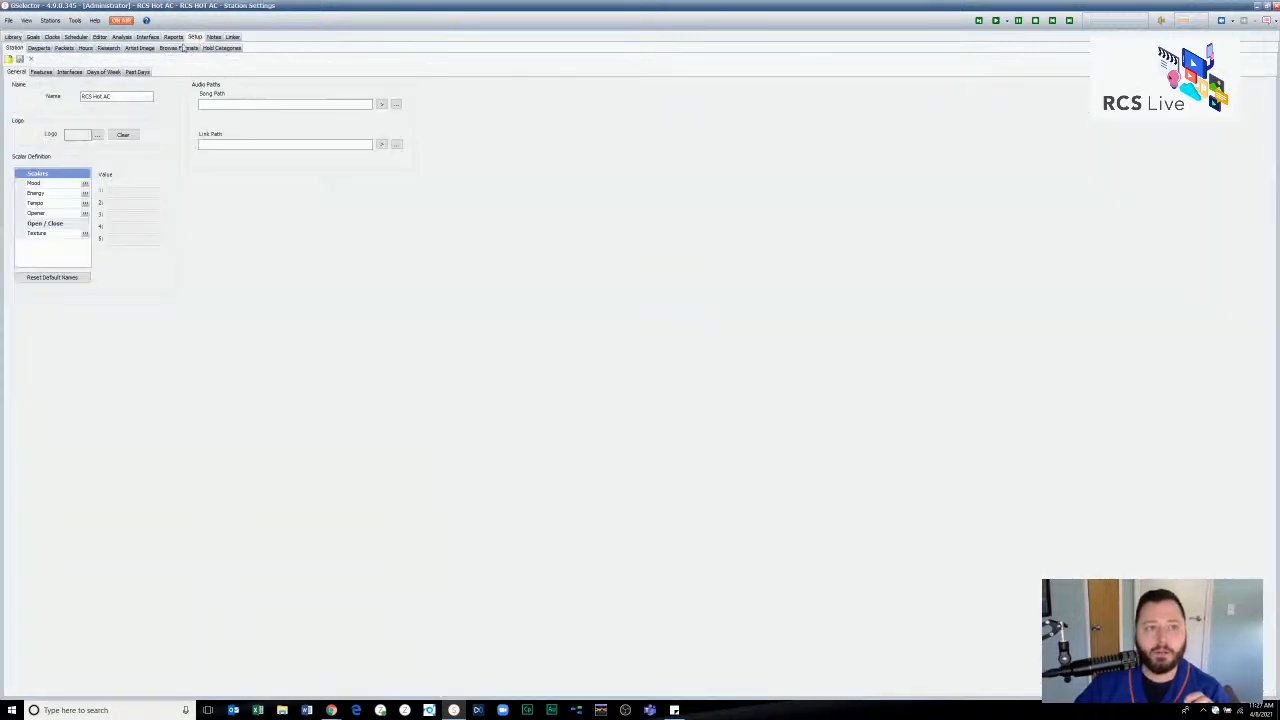
pyautogui.click(106, 49)
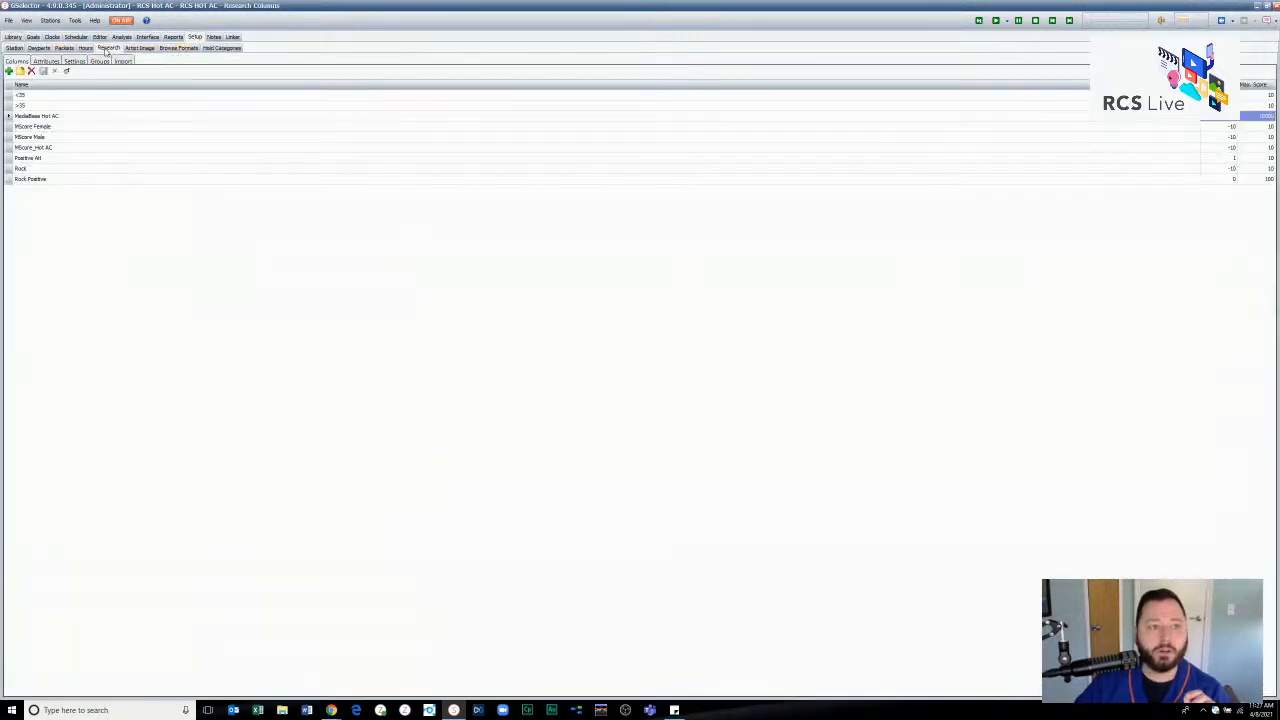
pyautogui.click(68, 137)
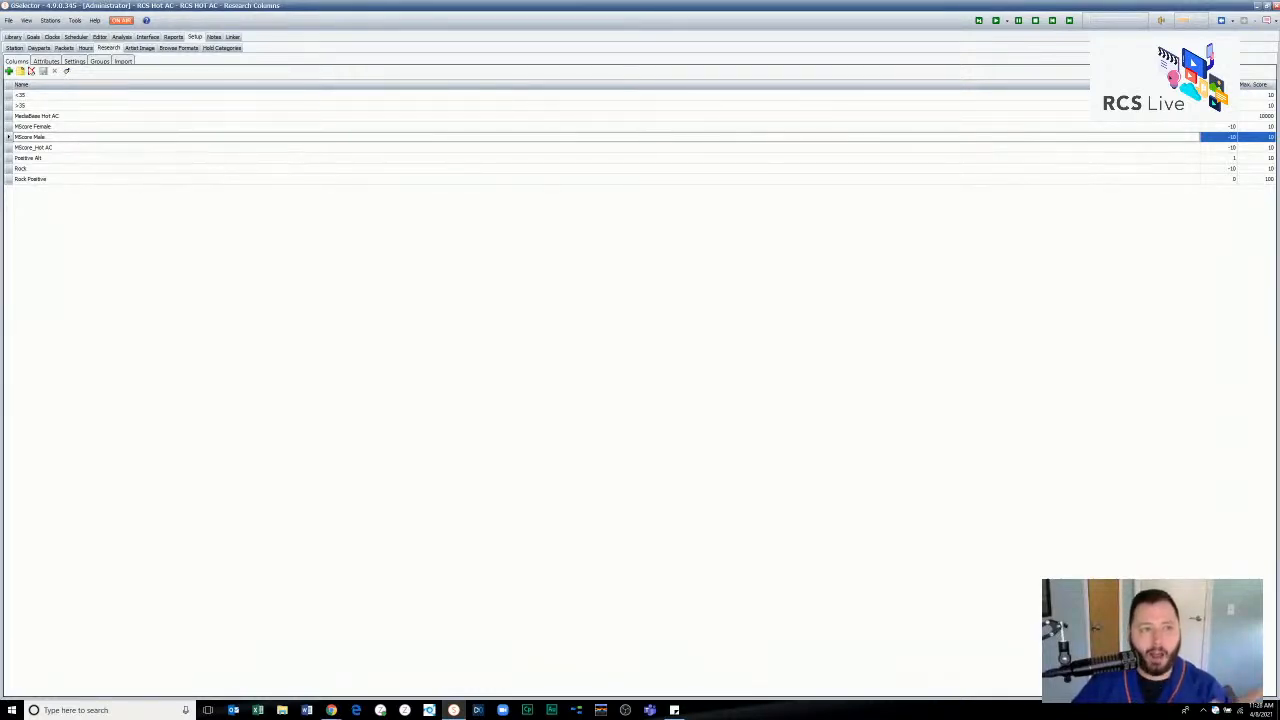
pyautogui.click(42, 62)
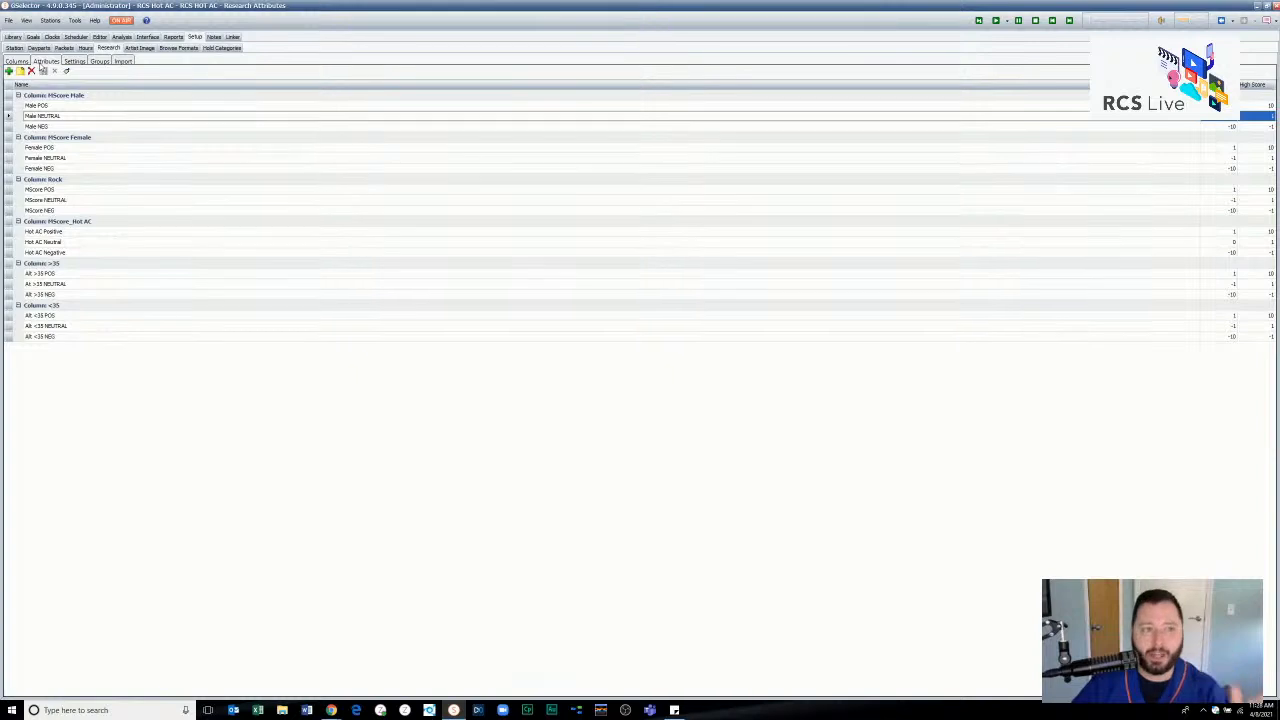
pyautogui.click(100, 61)
pyautogui.click(122, 61)
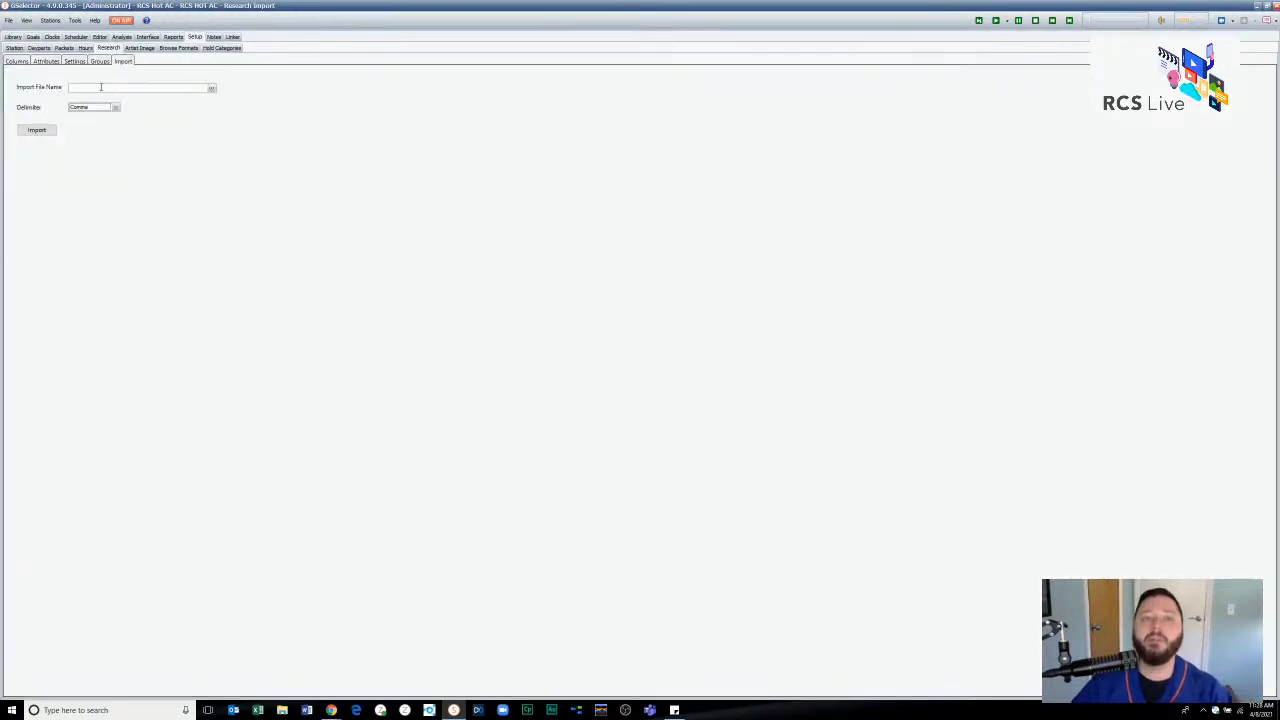
pyautogui.click(18, 62)
pyautogui.click(44, 62)
pyautogui.click(18, 62)
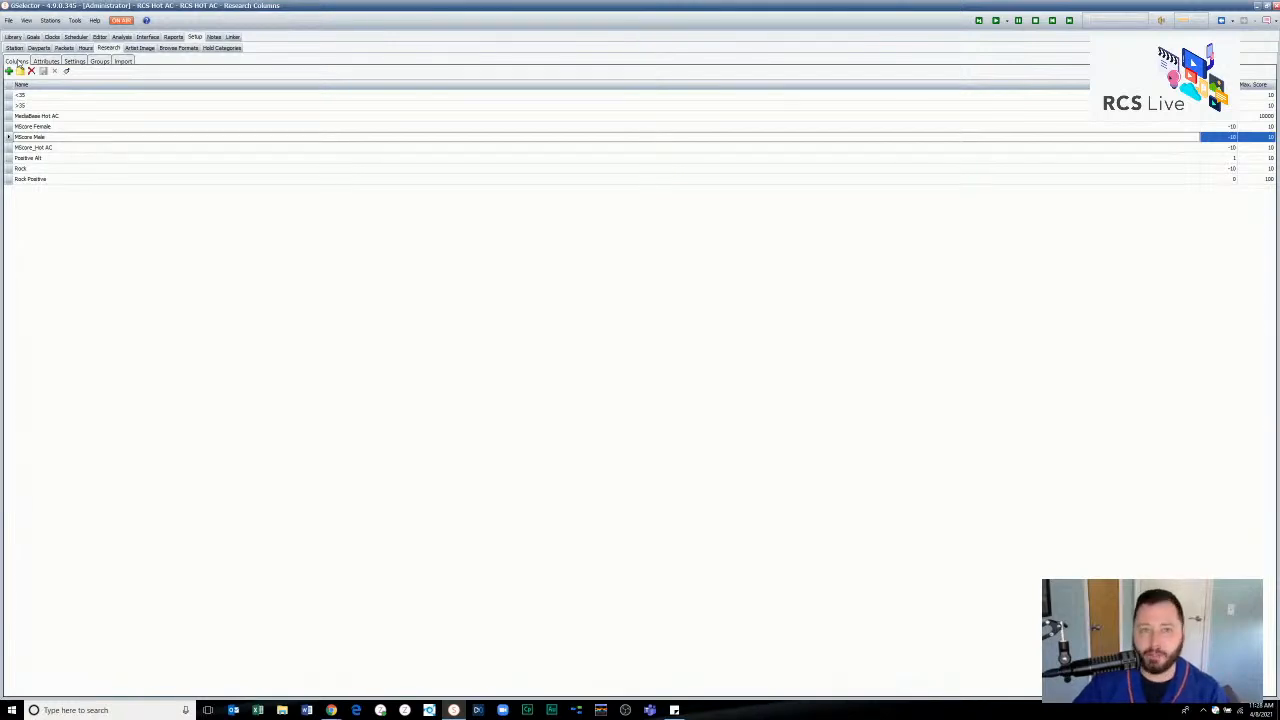
# - Return to the song library, look through the fields available for its browse columns and cancel without changing them
pyautogui.click(13, 37)
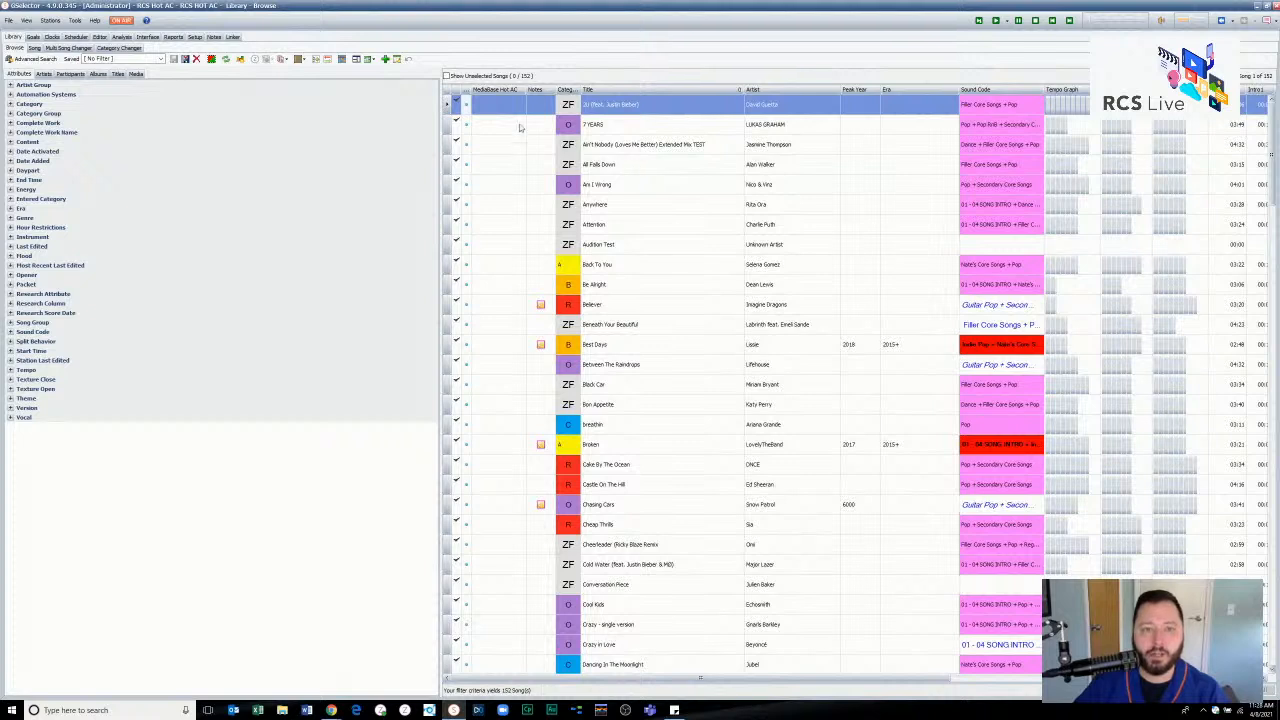
pyautogui.rightClick(505, 95)
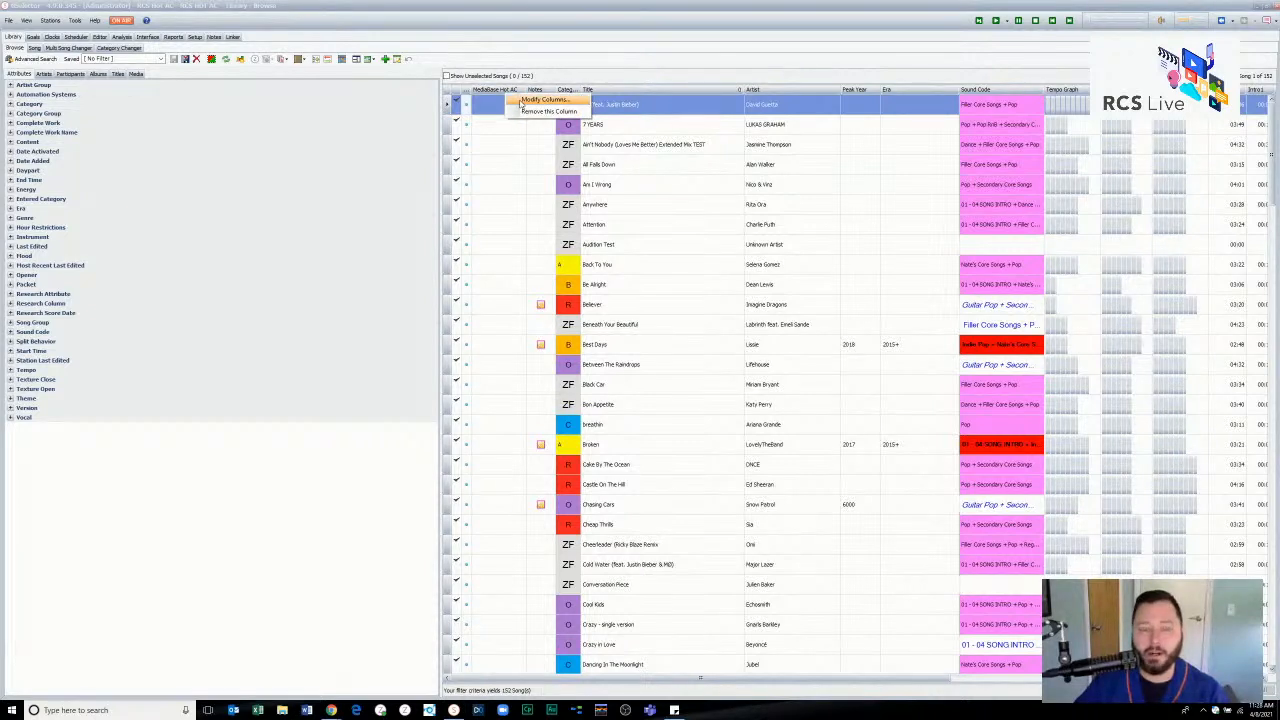
pyautogui.click(524, 114)
pyautogui.moveTo(552, 296); pyautogui.dragTo(549, 432)
pyautogui.click(659, 433)
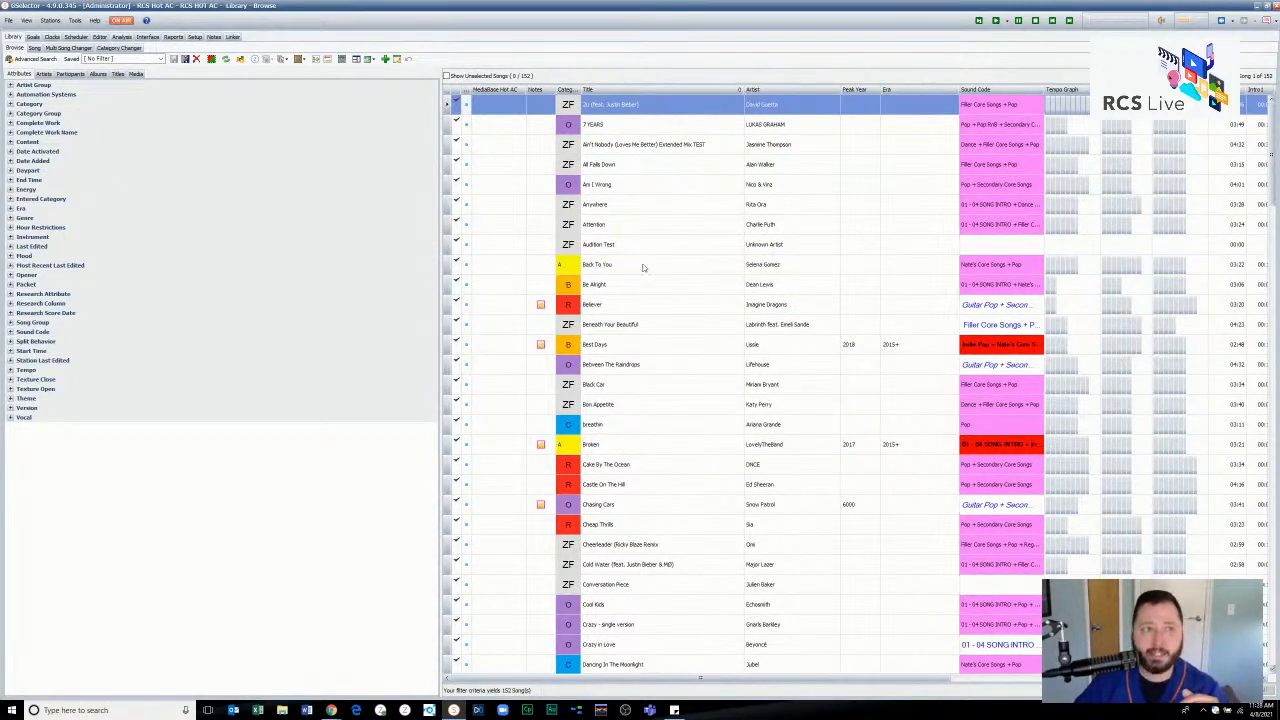
# - Review the Research Attribute in the attribute balance goals, the values offered for its entry and its rotation rules
pyautogui.click(32, 38)
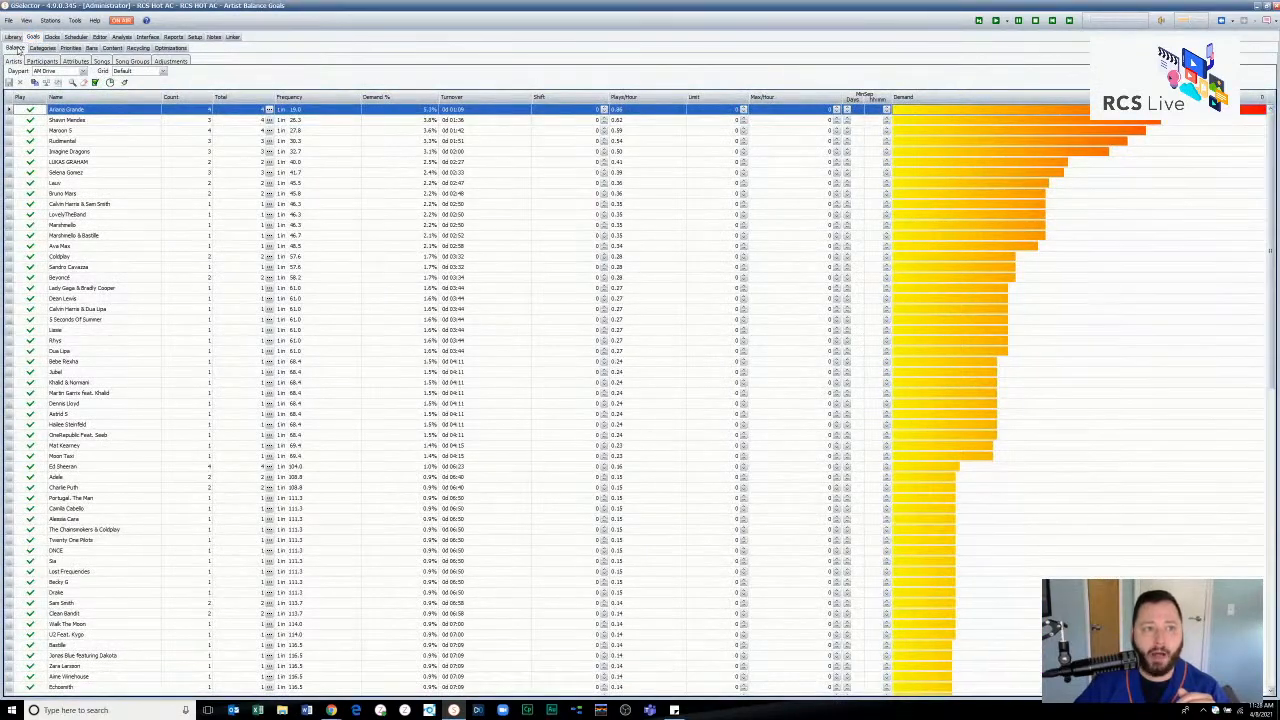
pyautogui.click(75, 62)
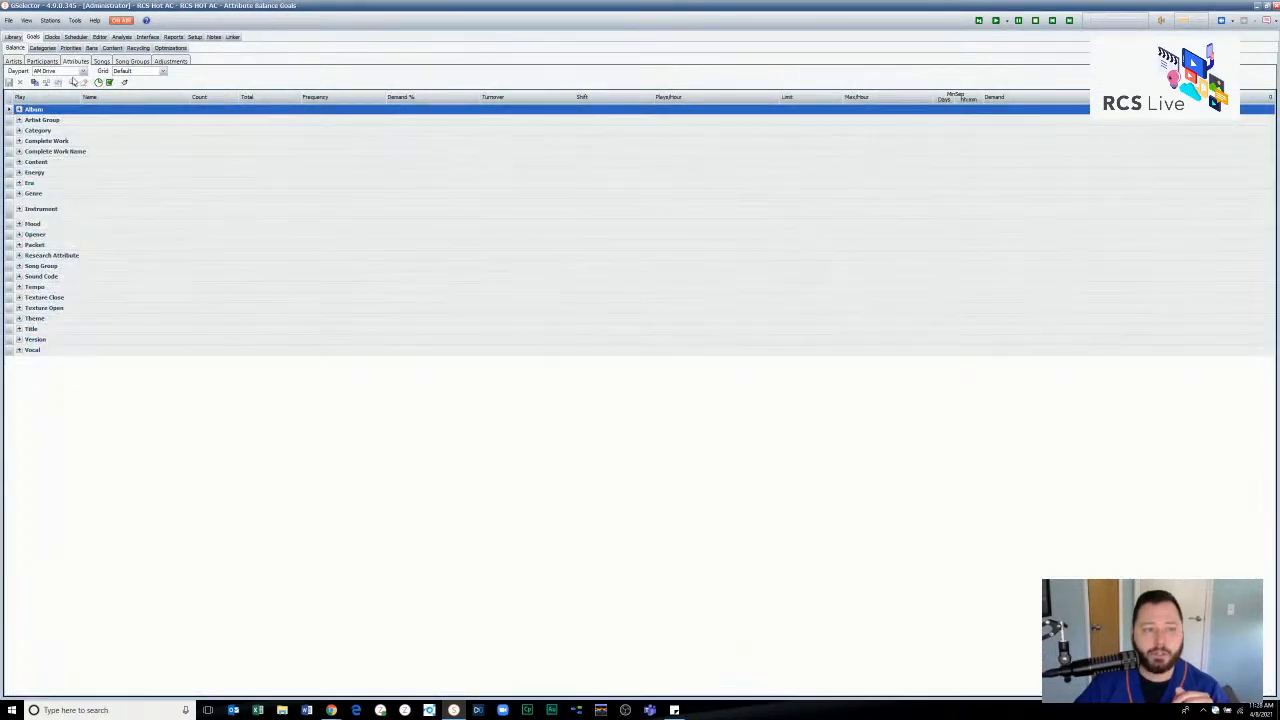
pyautogui.doubleClick(72, 257)
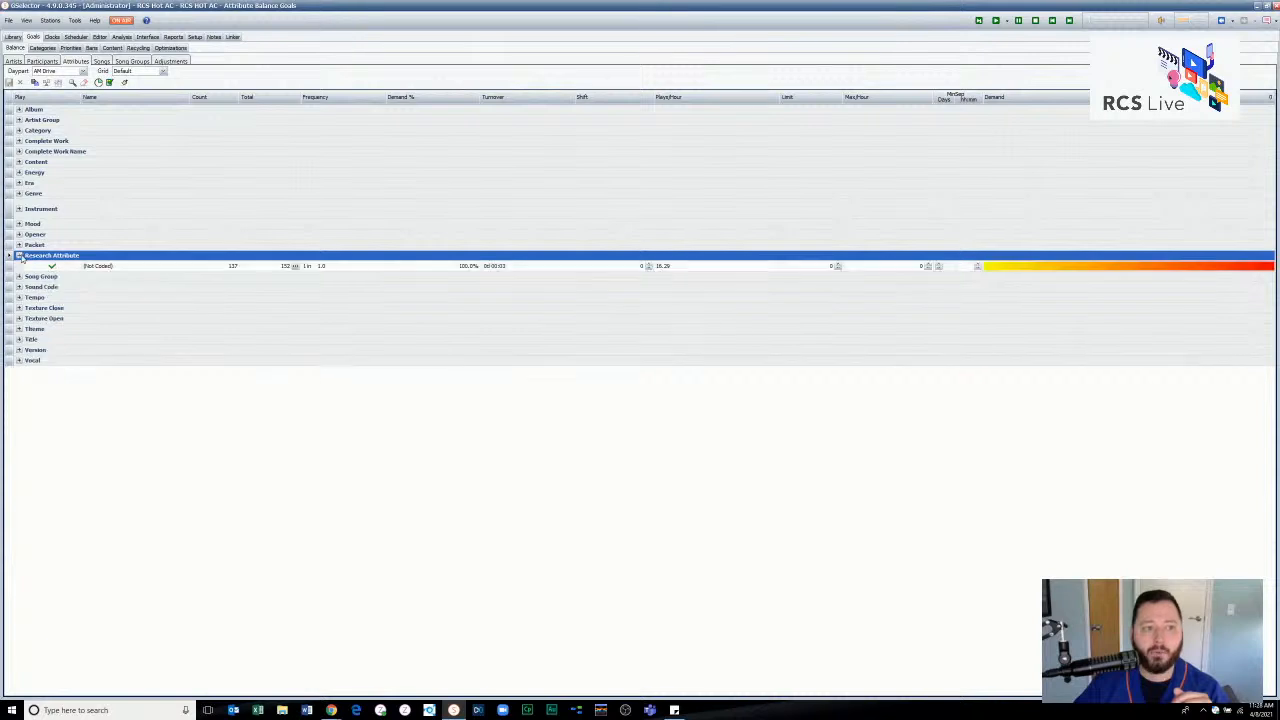
pyautogui.click(173, 268)
pyautogui.click(173, 266)
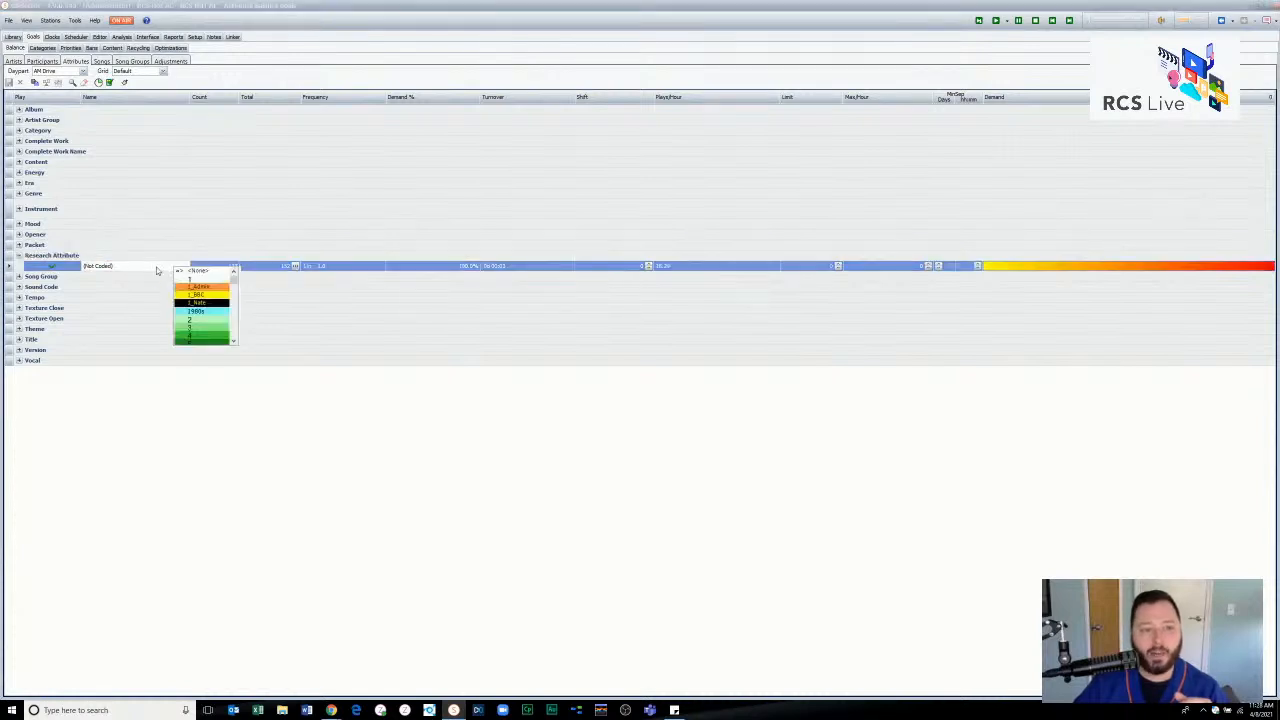
pyautogui.click(143, 270)
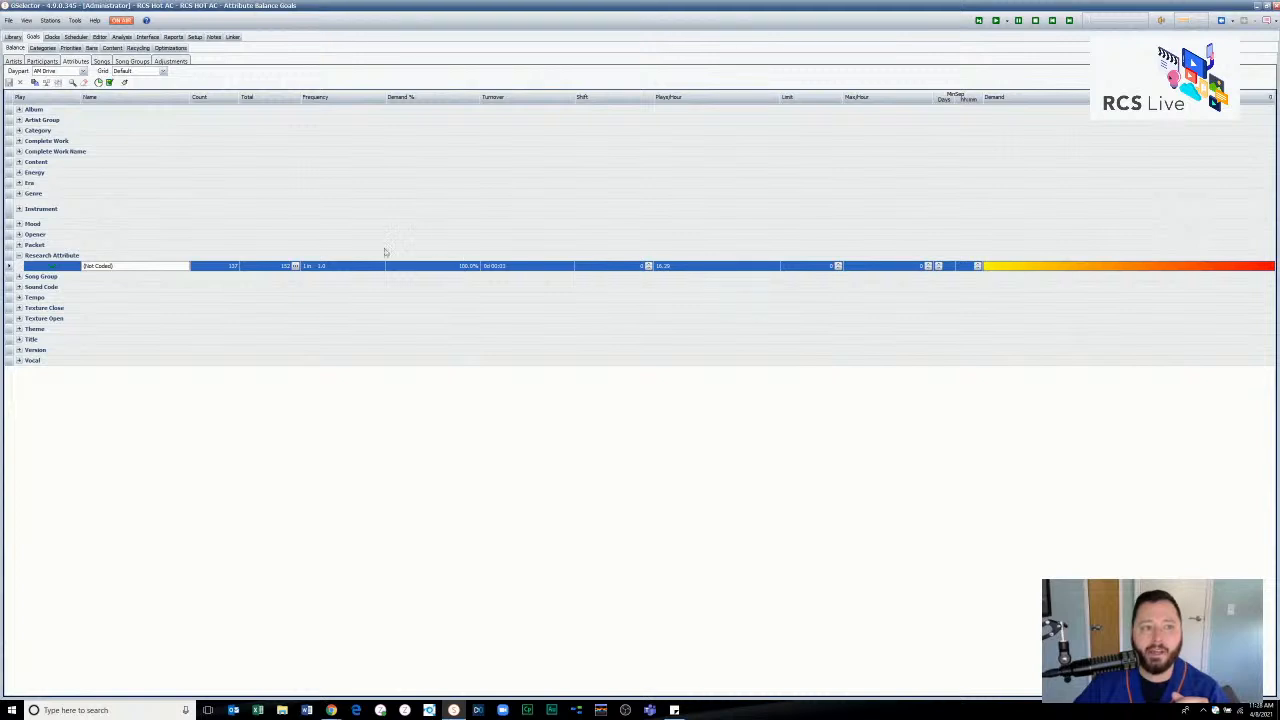
pyautogui.click(98, 82)
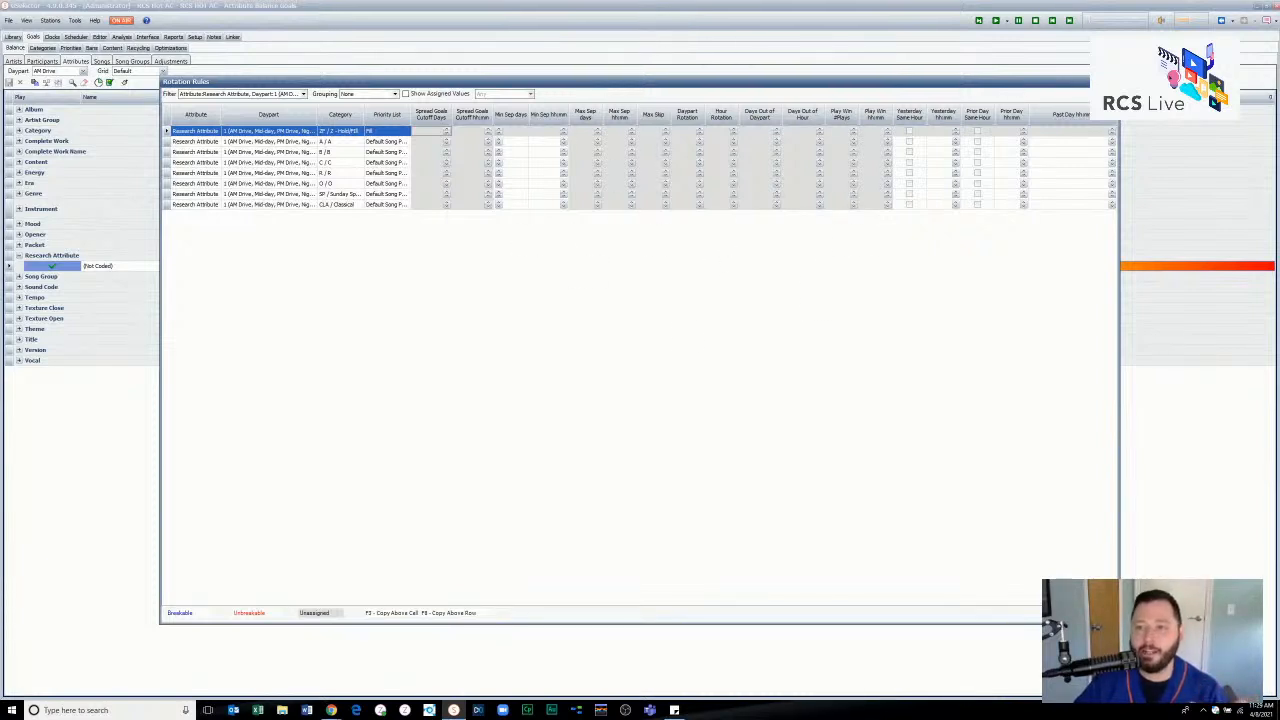
pyautogui.click(1112, 82)
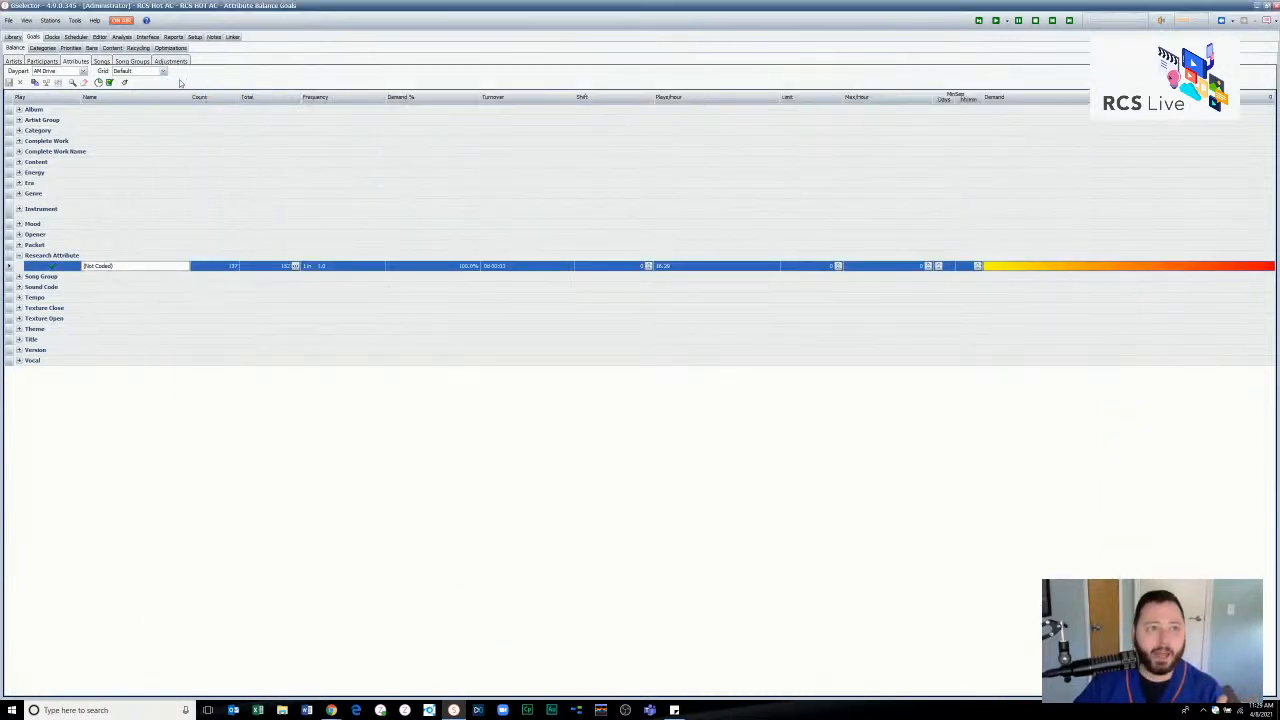
# - Find Spread Research Attribute among the priorities available for the Default Song Priorities list, and leave the selection without adding it
pyautogui.click(74, 49)
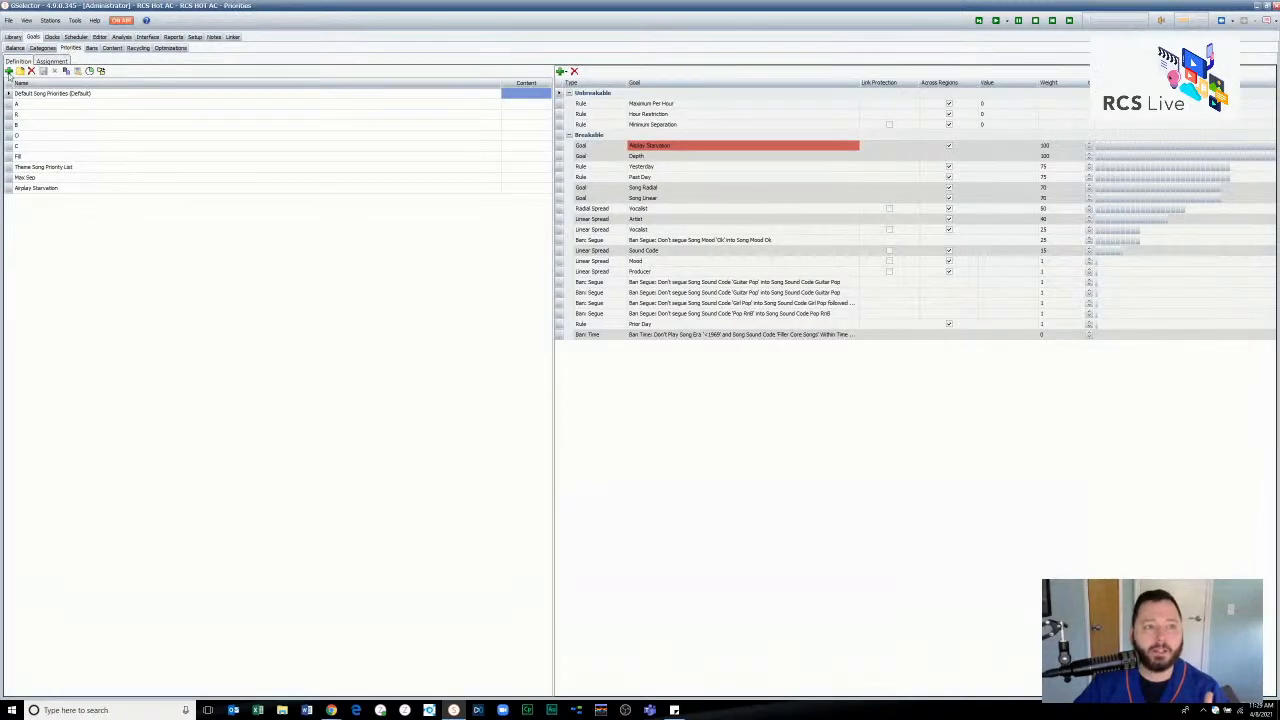
pyautogui.click(561, 71)
pyautogui.click(566, 90)
pyautogui.moveTo(755, 268); pyautogui.dragTo(753, 442)
pyautogui.scroll(5, 651, 337)
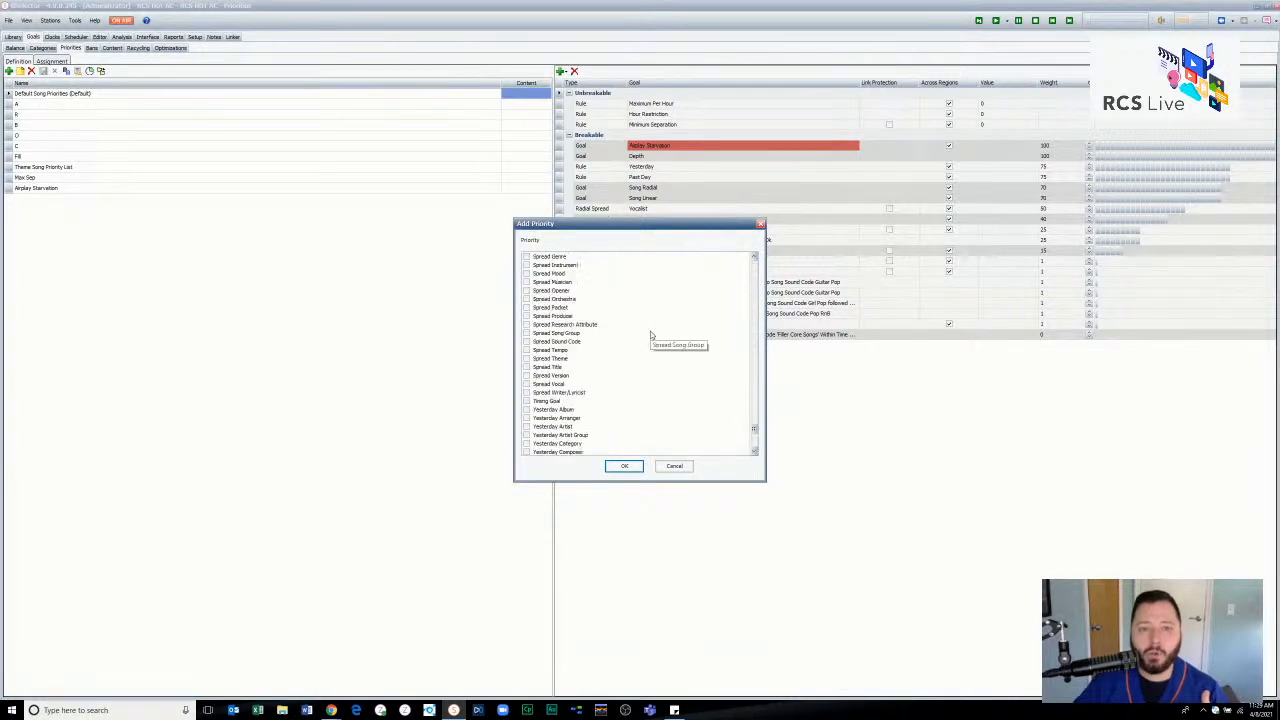
pyautogui.scroll(-8, 651, 337)
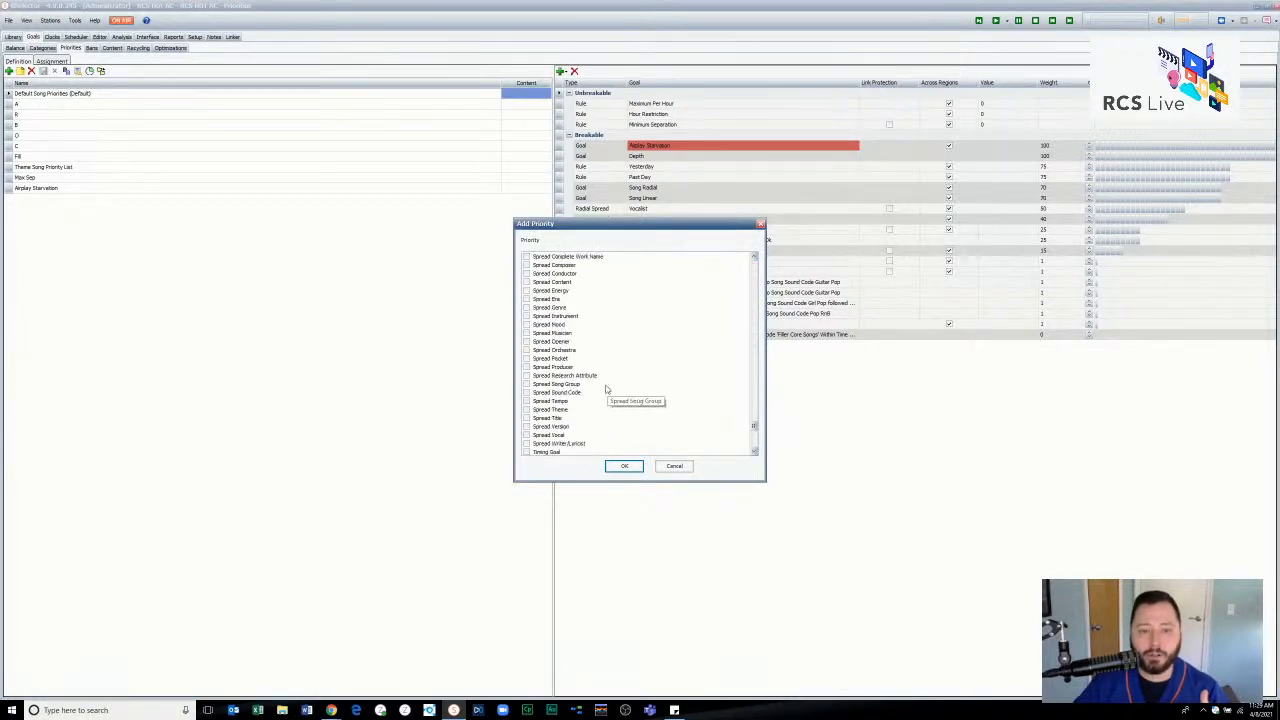
pyautogui.click(574, 375)
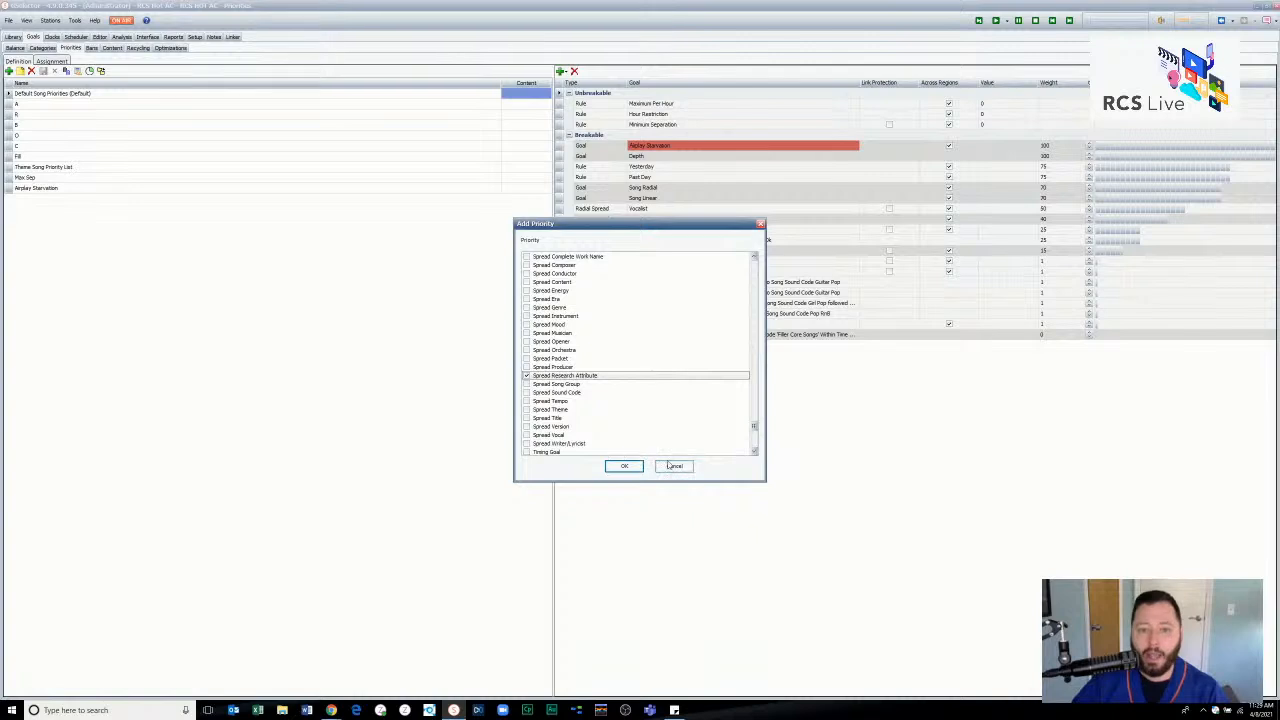
pyautogui.click(623, 466)
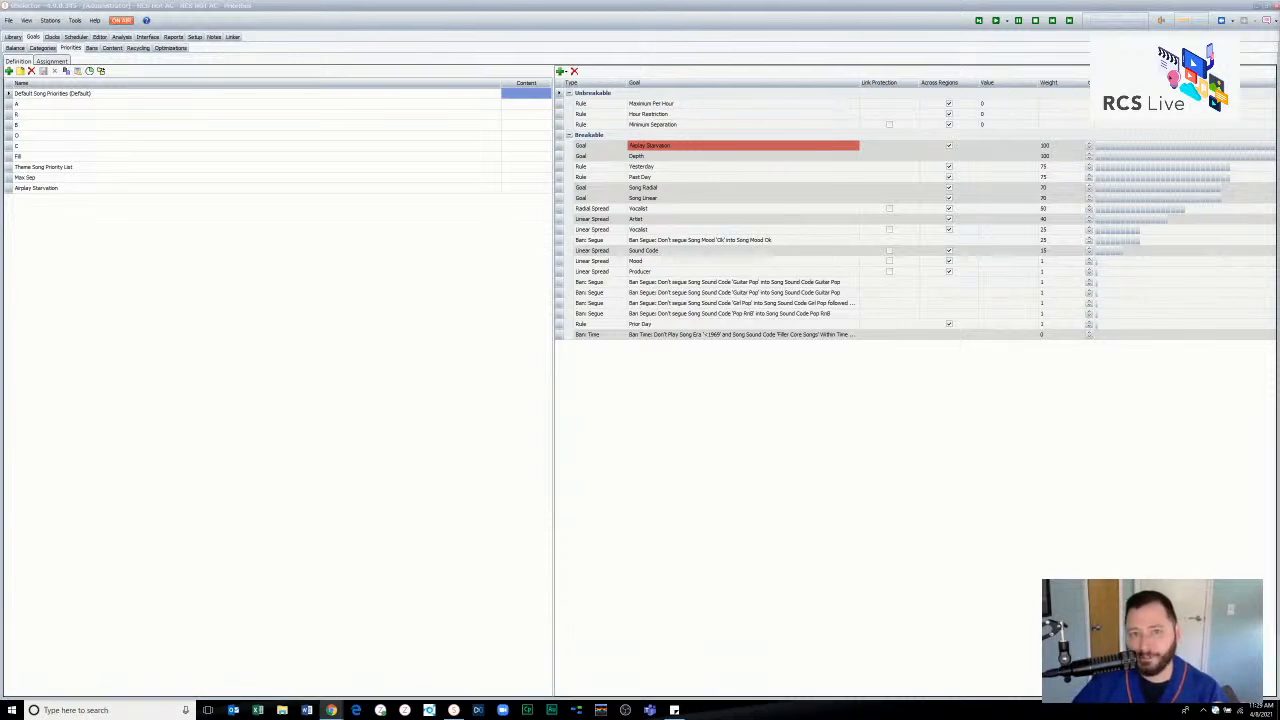
pyautogui.click(690, 456)
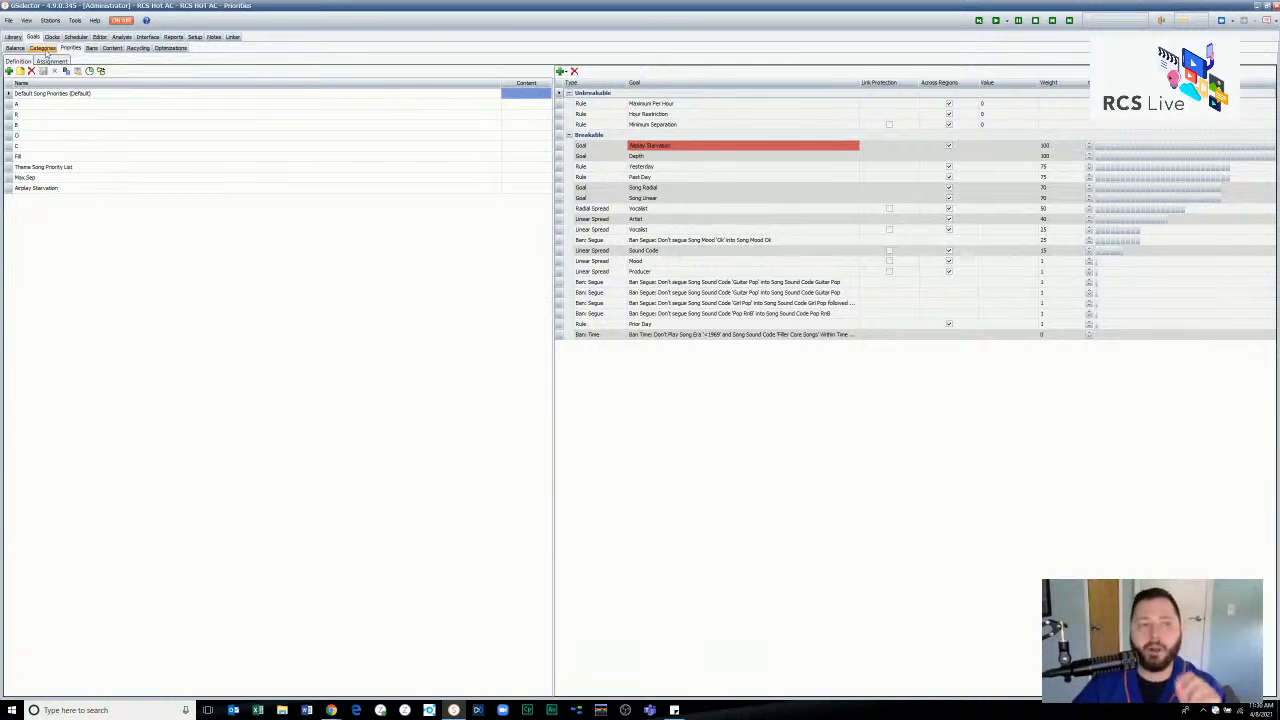
# - Return to the attribute balance goals and examine the Max/Hour setting of the Not Coded research attribute
pyautogui.click(15, 48)
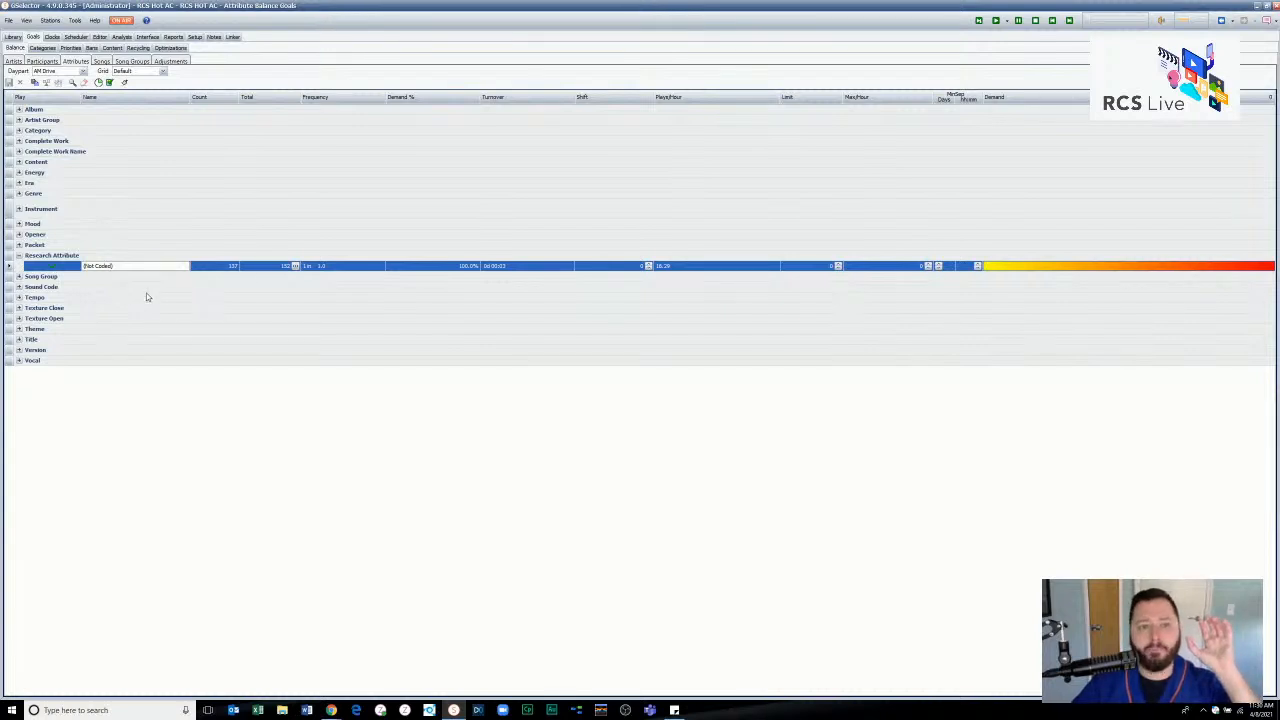
pyautogui.click(912, 266)
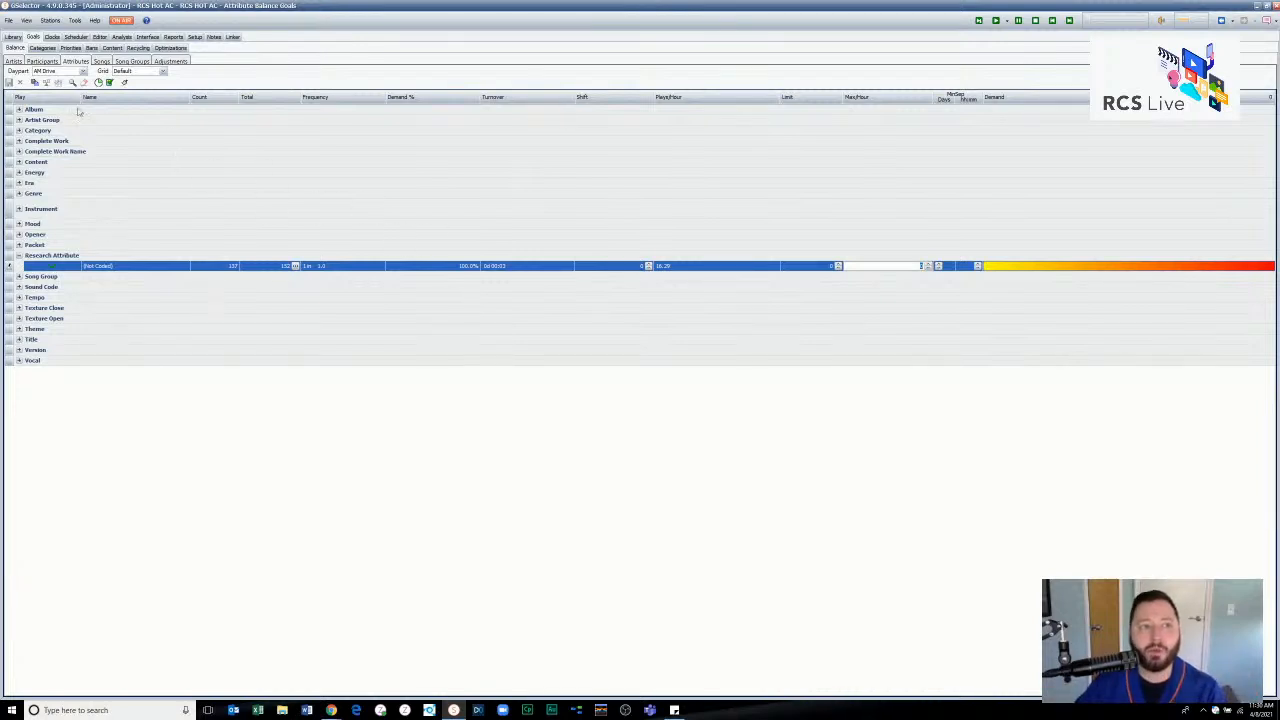
# - Open the song 2U (feat. Justin Bieber) from the library and widen its research score column to read the full name
pyautogui.click(15, 37)
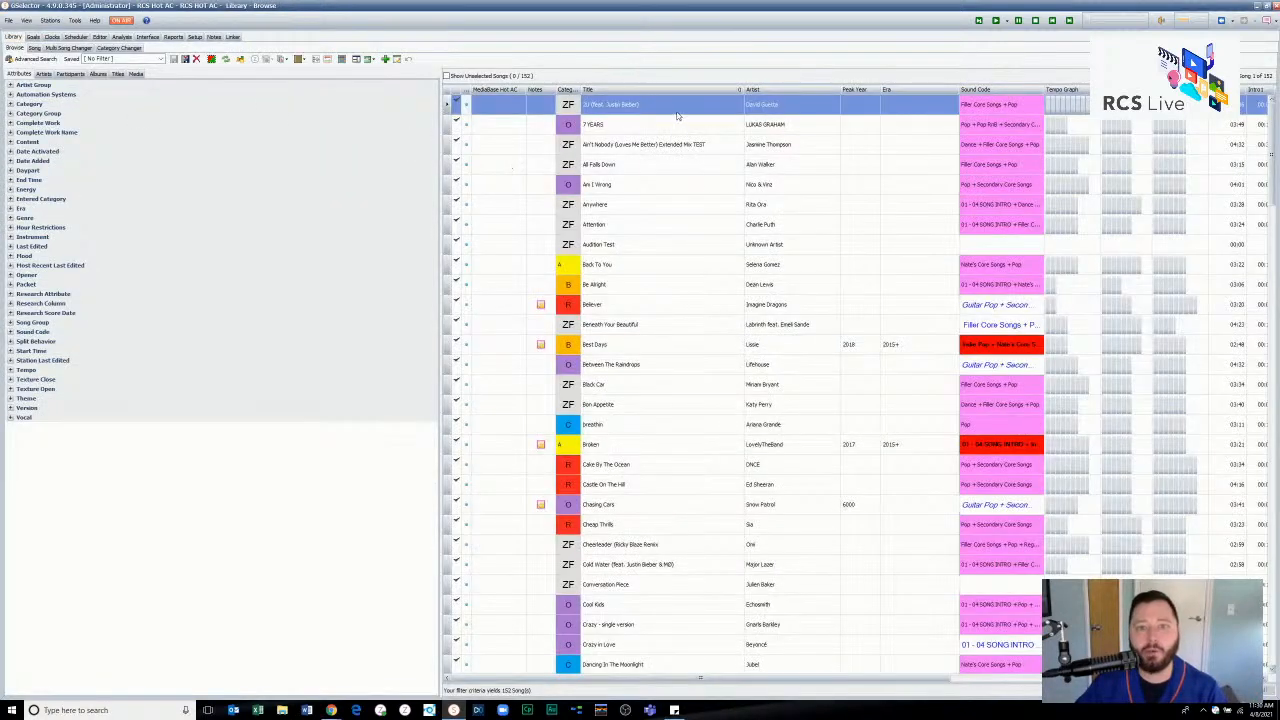
pyautogui.doubleClick(679, 105)
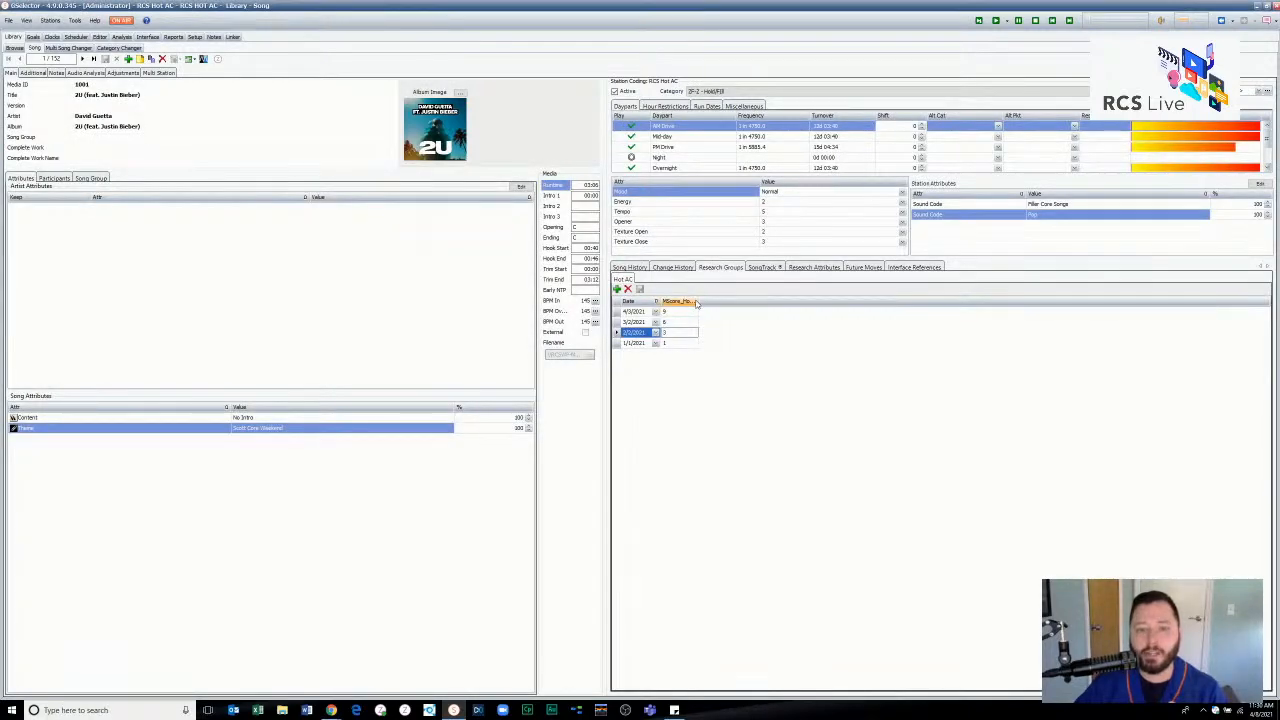
pyautogui.doubleClick(721, 299)
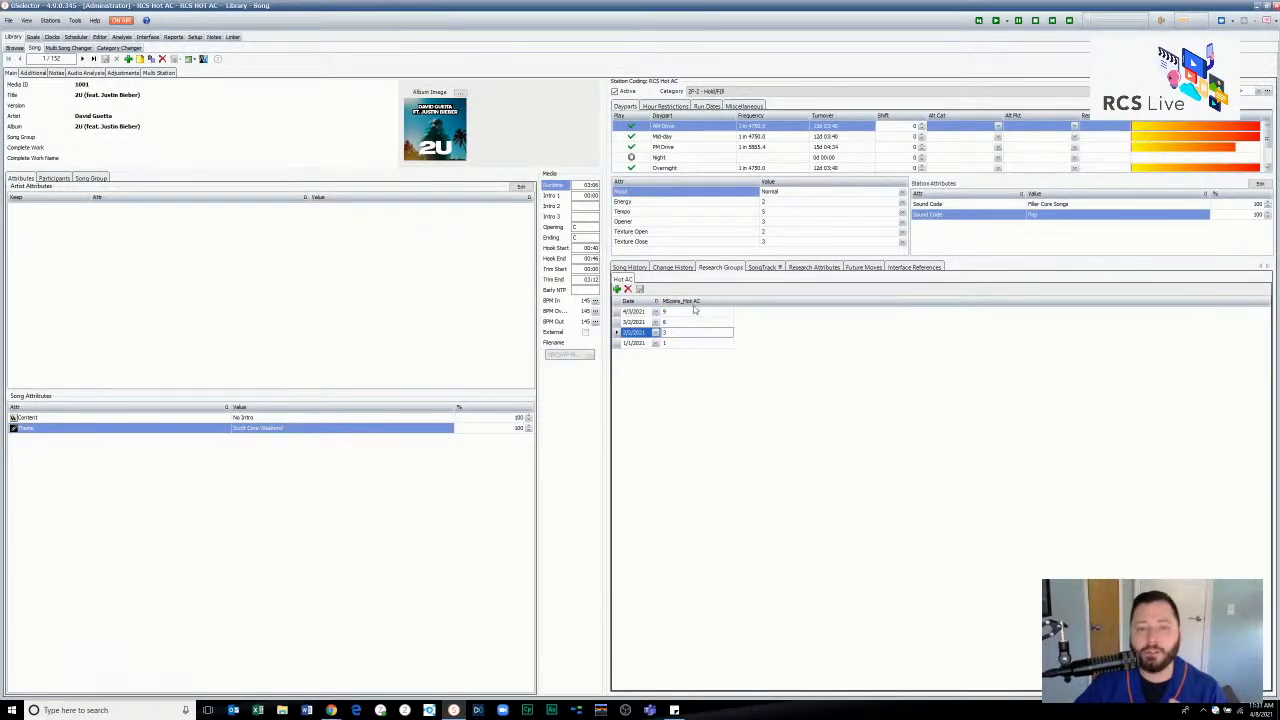
# - Add the MScore_Hot AC field as a column ahead of MediaBase Hot AC in the library's song browse format
pyautogui.click(14, 48)
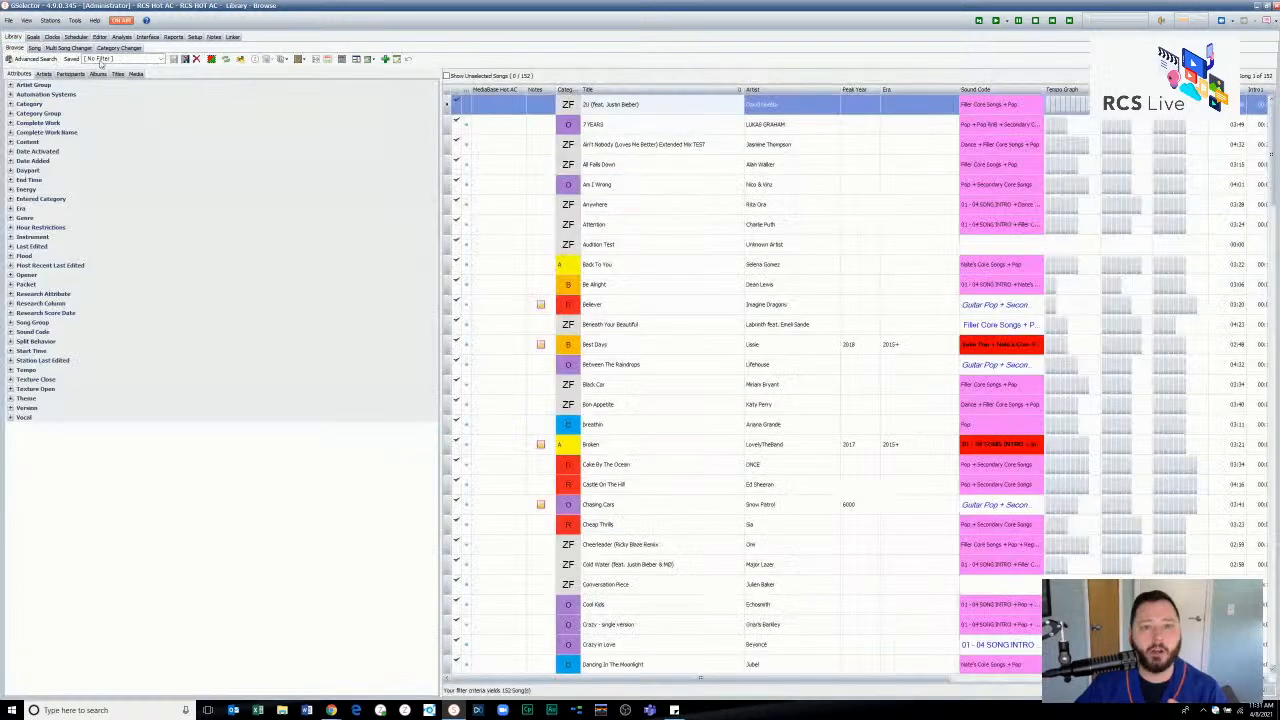
pyautogui.rightClick(521, 95)
pyautogui.click(523, 100)
pyautogui.scroll(-10, 514, 370)
pyautogui.scroll(-5, 514, 372)
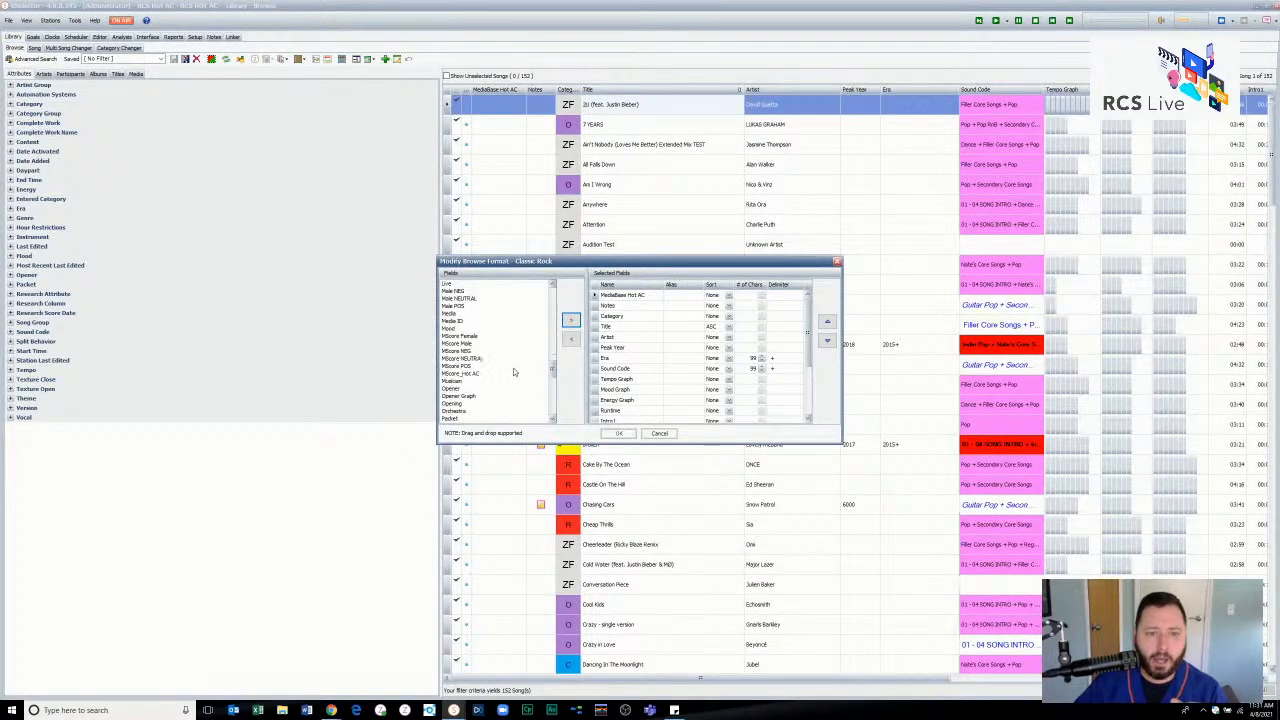
pyautogui.click(480, 375)
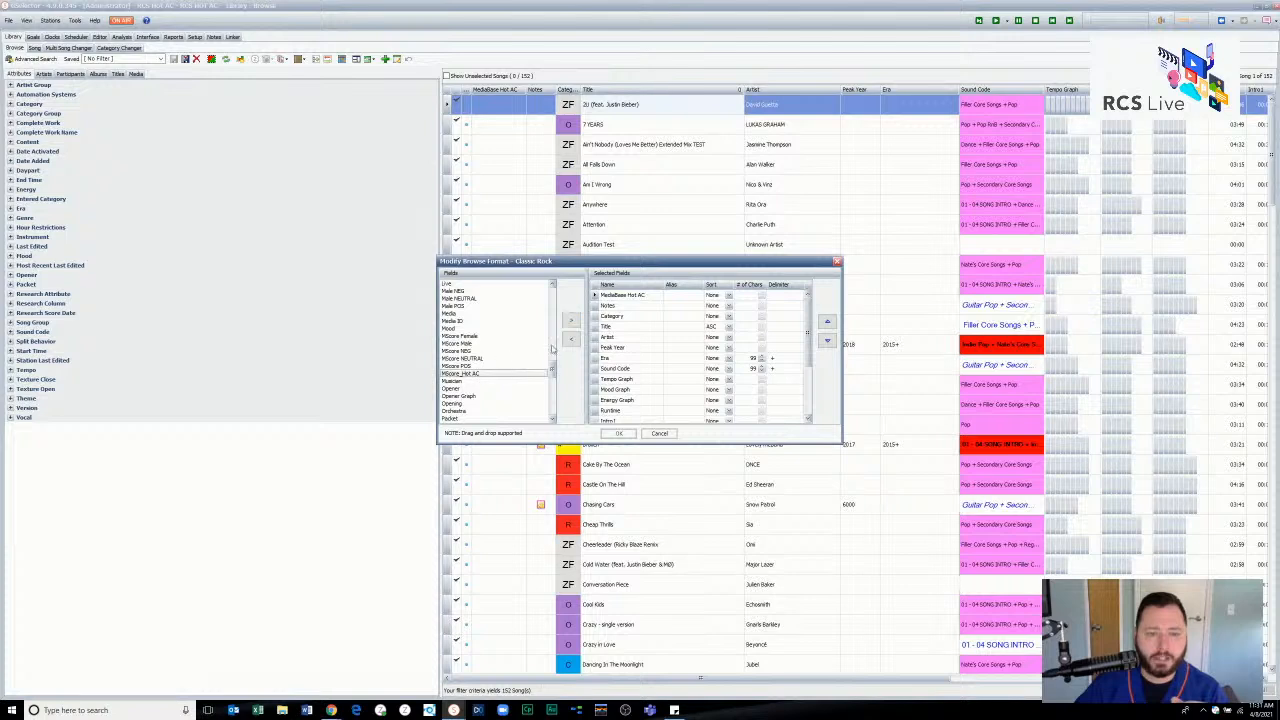
pyautogui.click(571, 320)
pyautogui.click(619, 433)
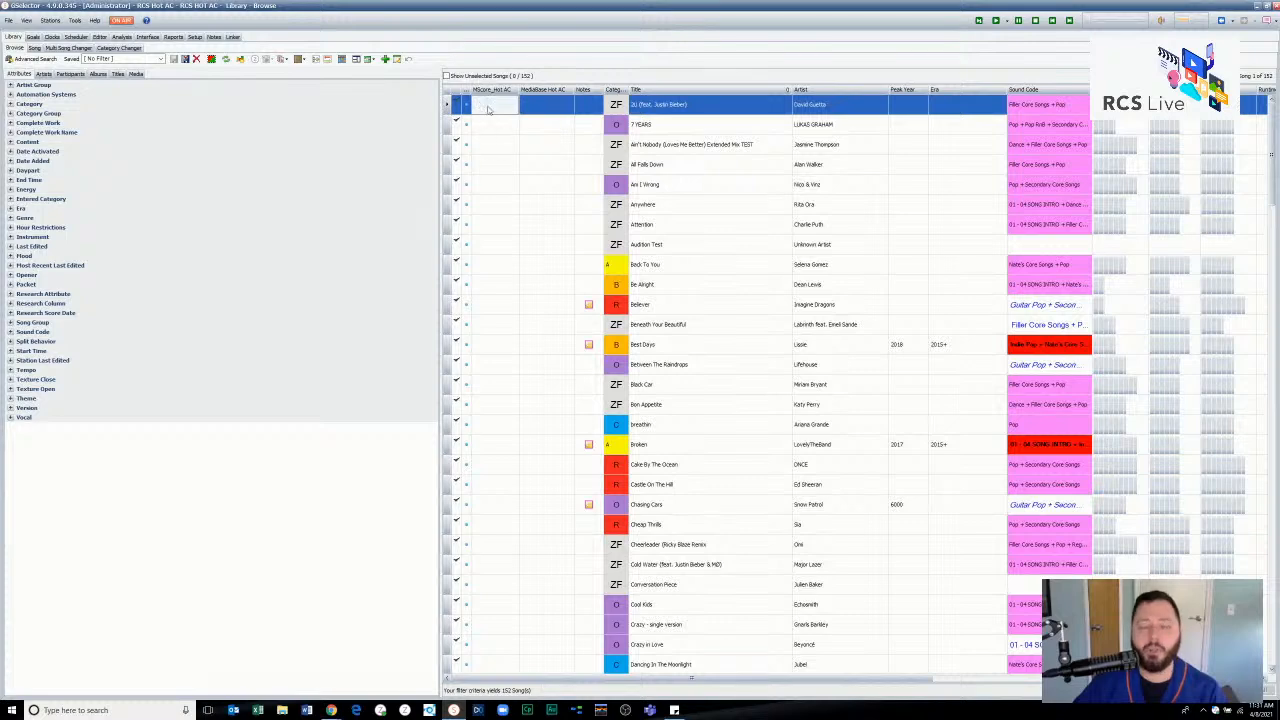
# - Reopen the song 2U (feat. Justin Bieber) and examine its dated scores in the Hot AC research group
pyautogui.doubleClick(697, 107)
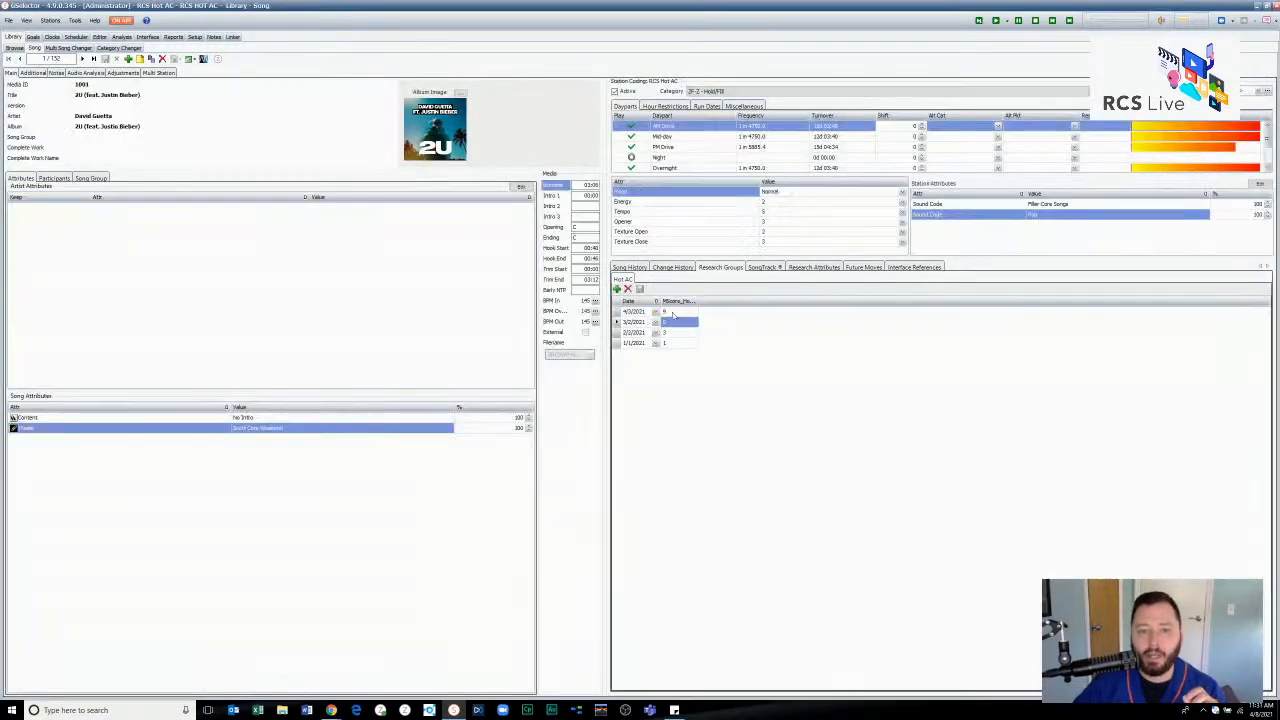
pyautogui.click(673, 313)
pyautogui.press('Down')
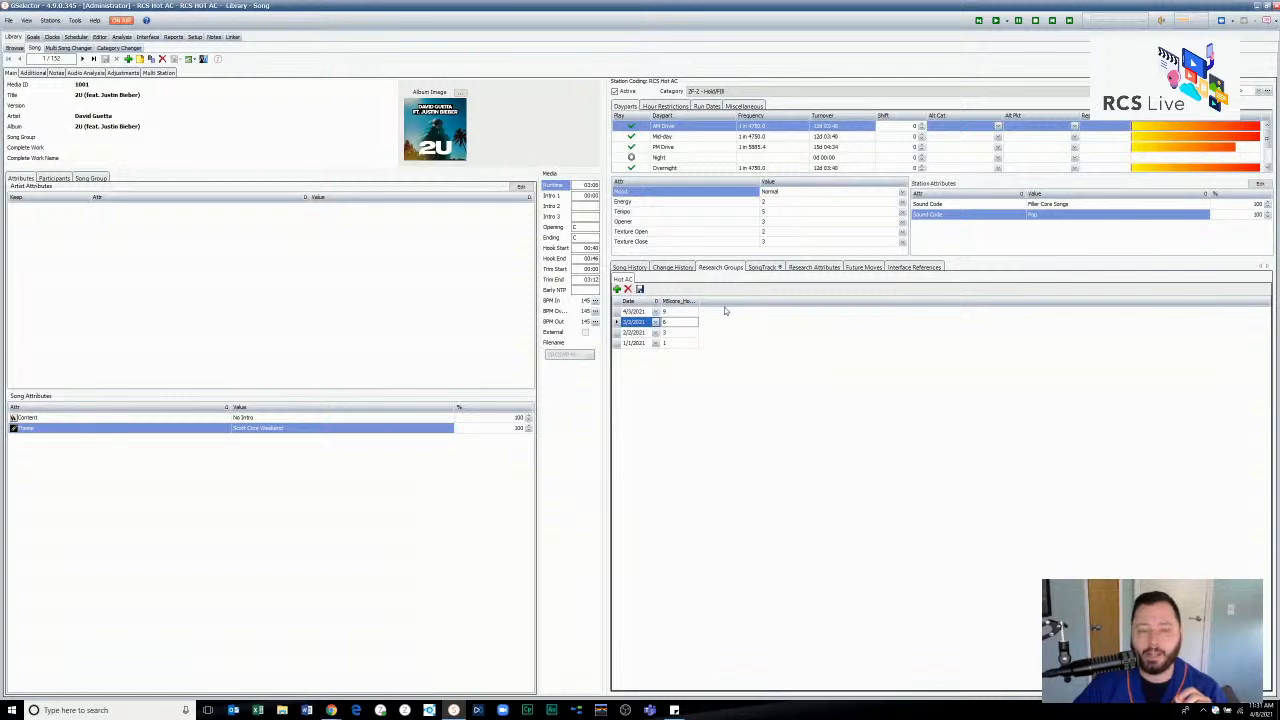
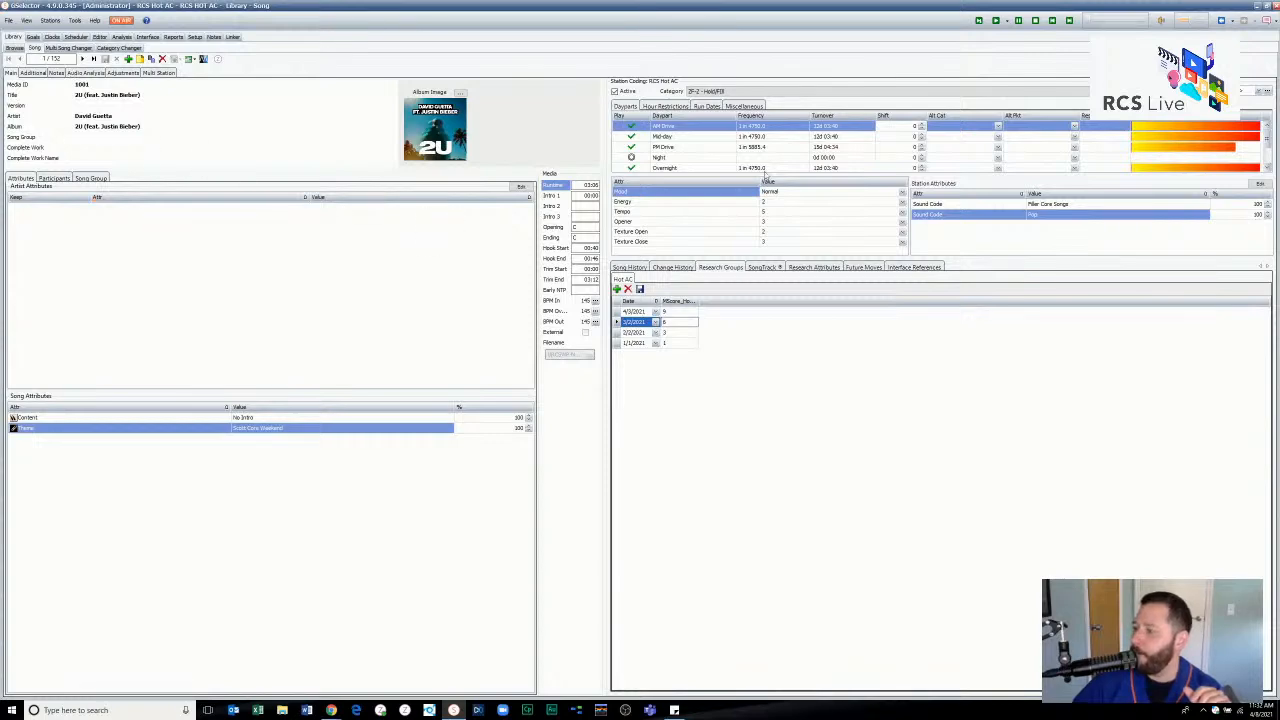
# - Open the Theme fly-in relationship in Linker's related links and examine the available song and link attributes
pyautogui.hotkey('alt', 'Tab')
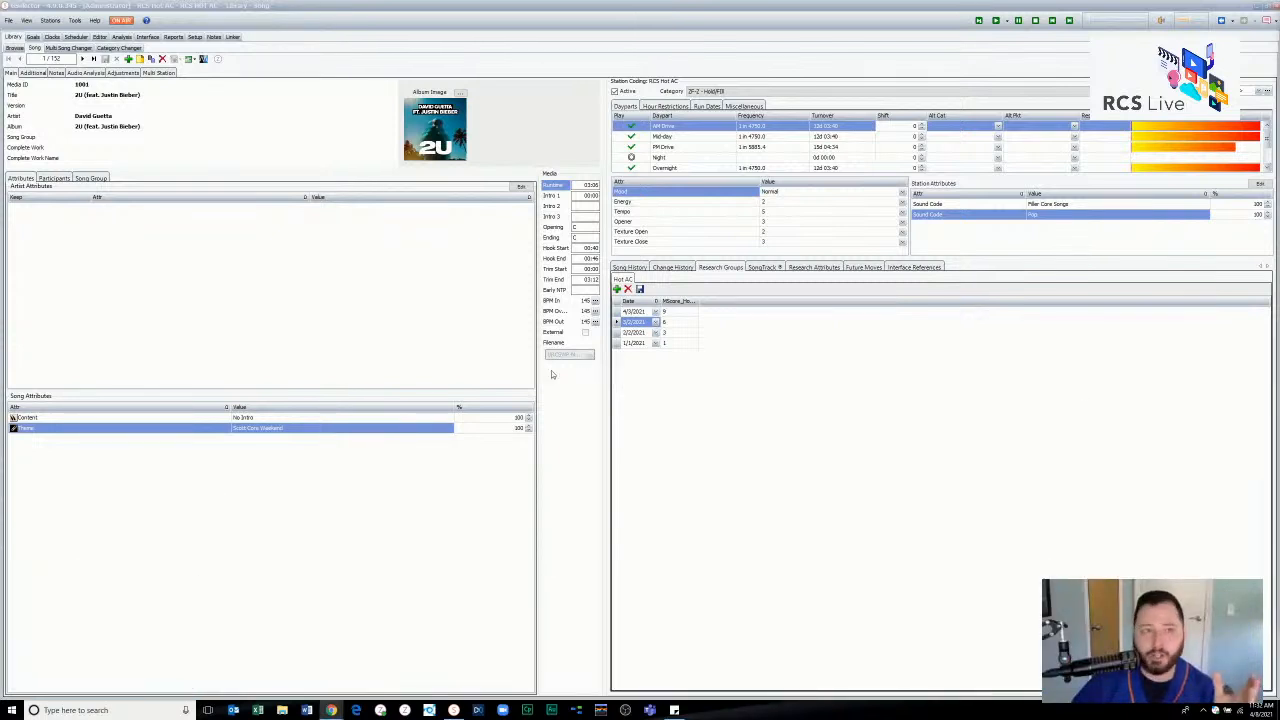
pyautogui.click(232, 37)
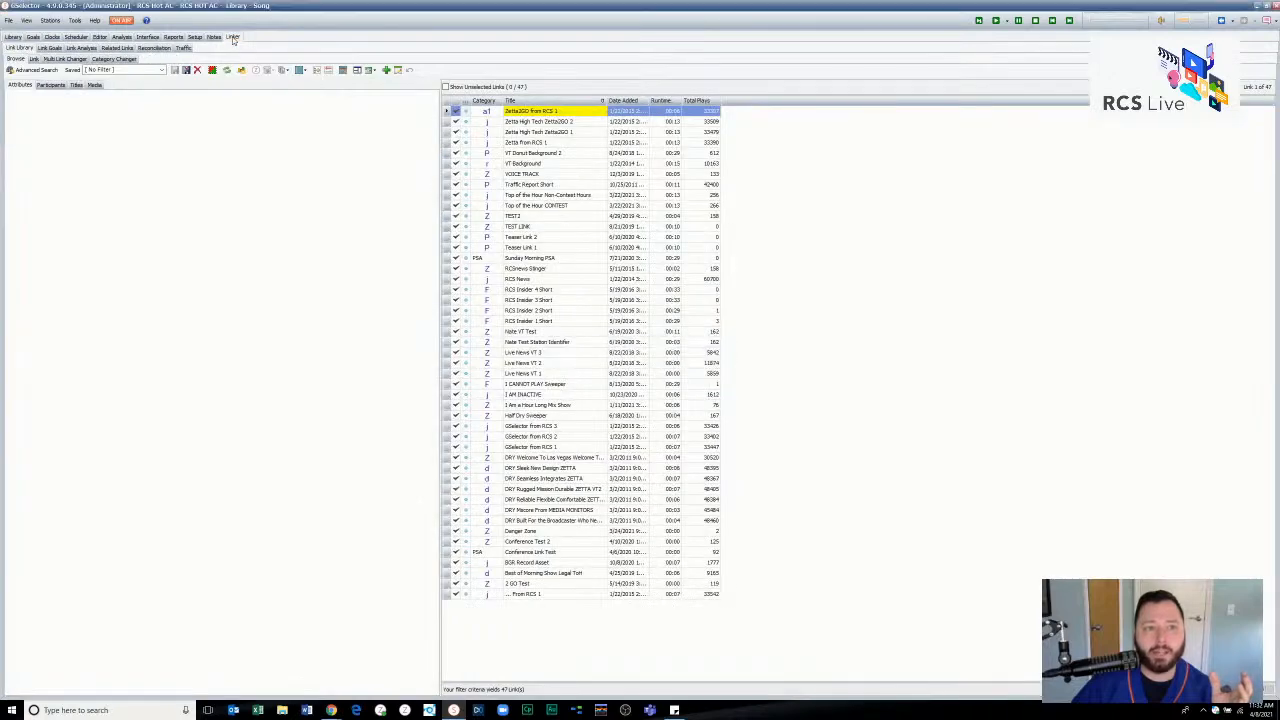
pyautogui.click(119, 49)
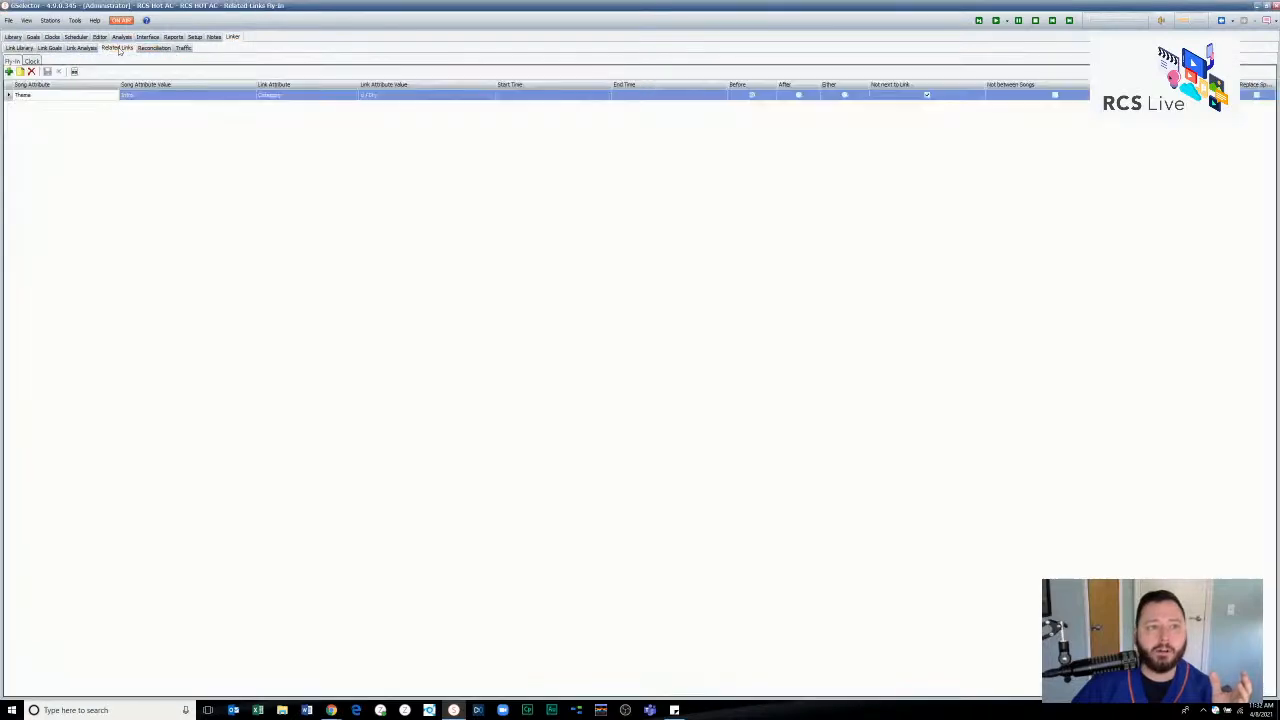
pyautogui.doubleClick(145, 95)
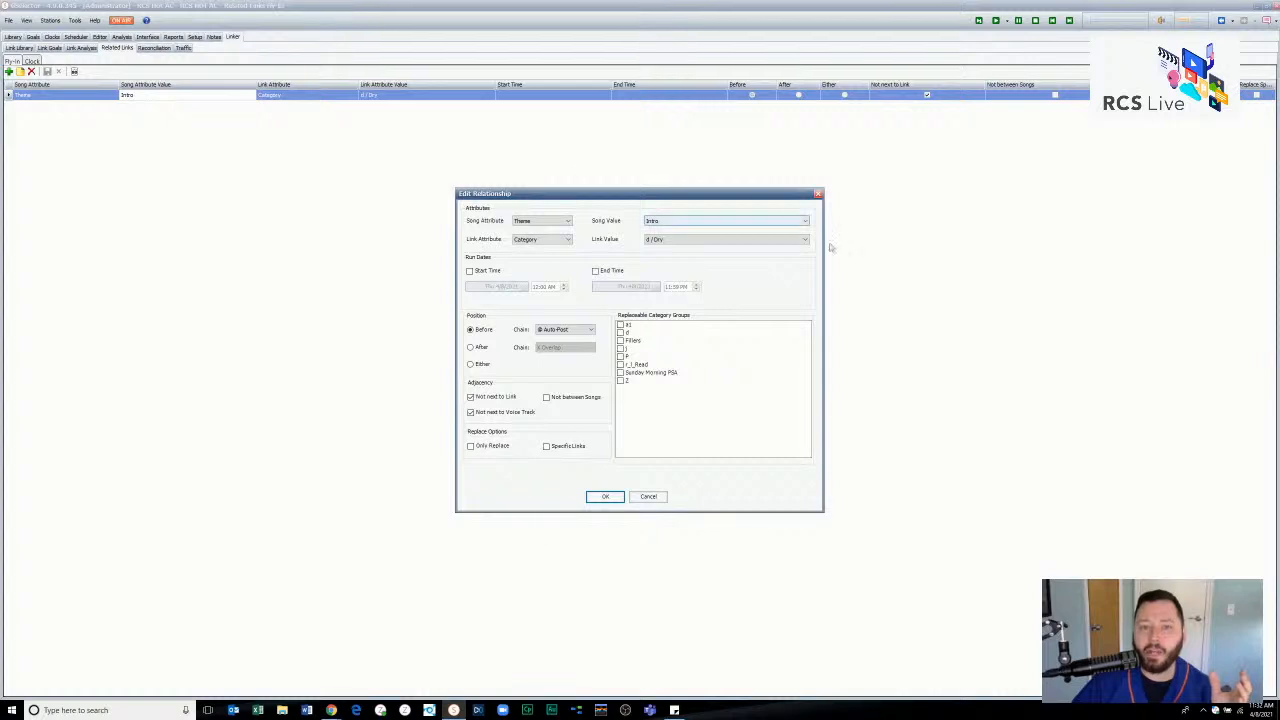
pyautogui.click(555, 222)
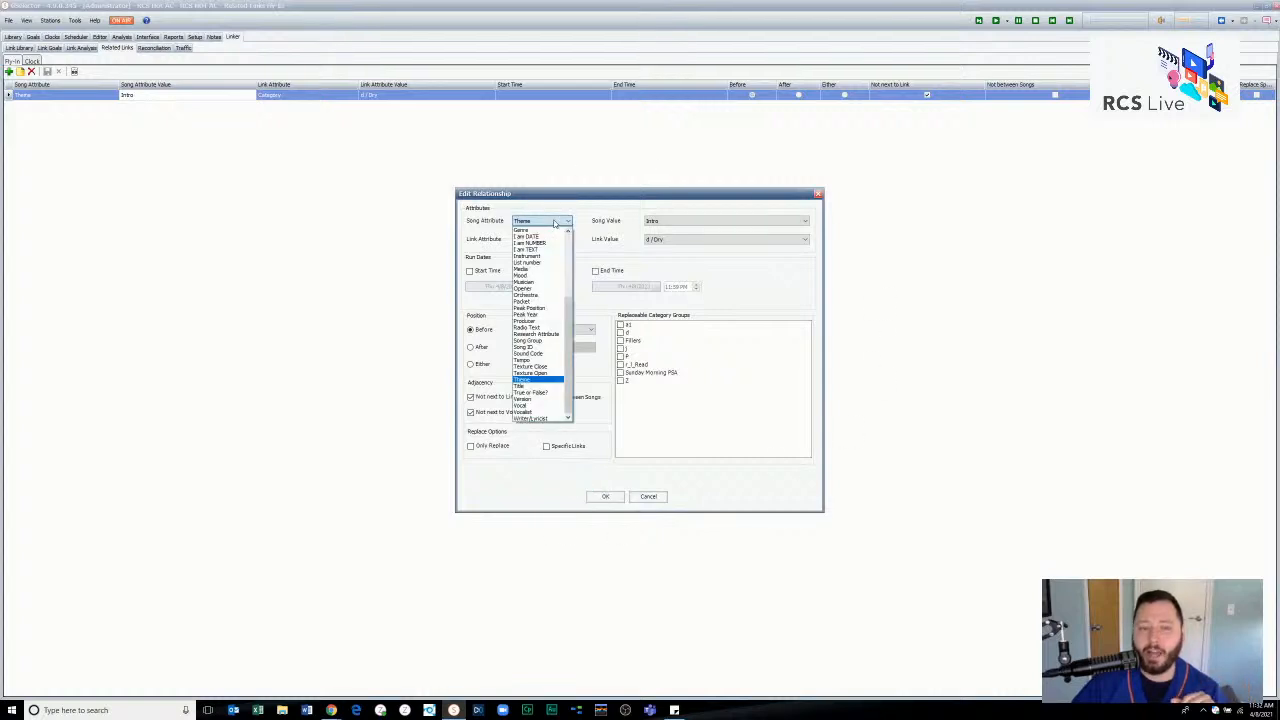
pyautogui.click(555, 222)
pyautogui.click(557, 240)
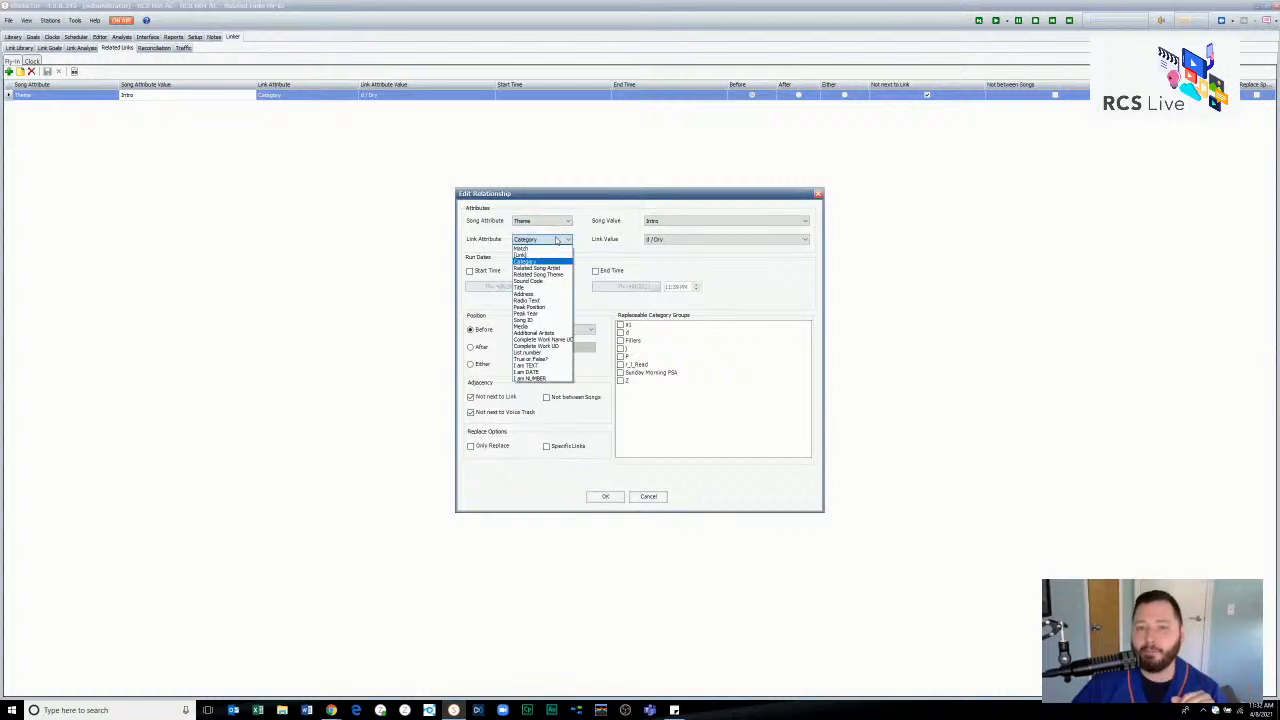
pyautogui.click(557, 240)
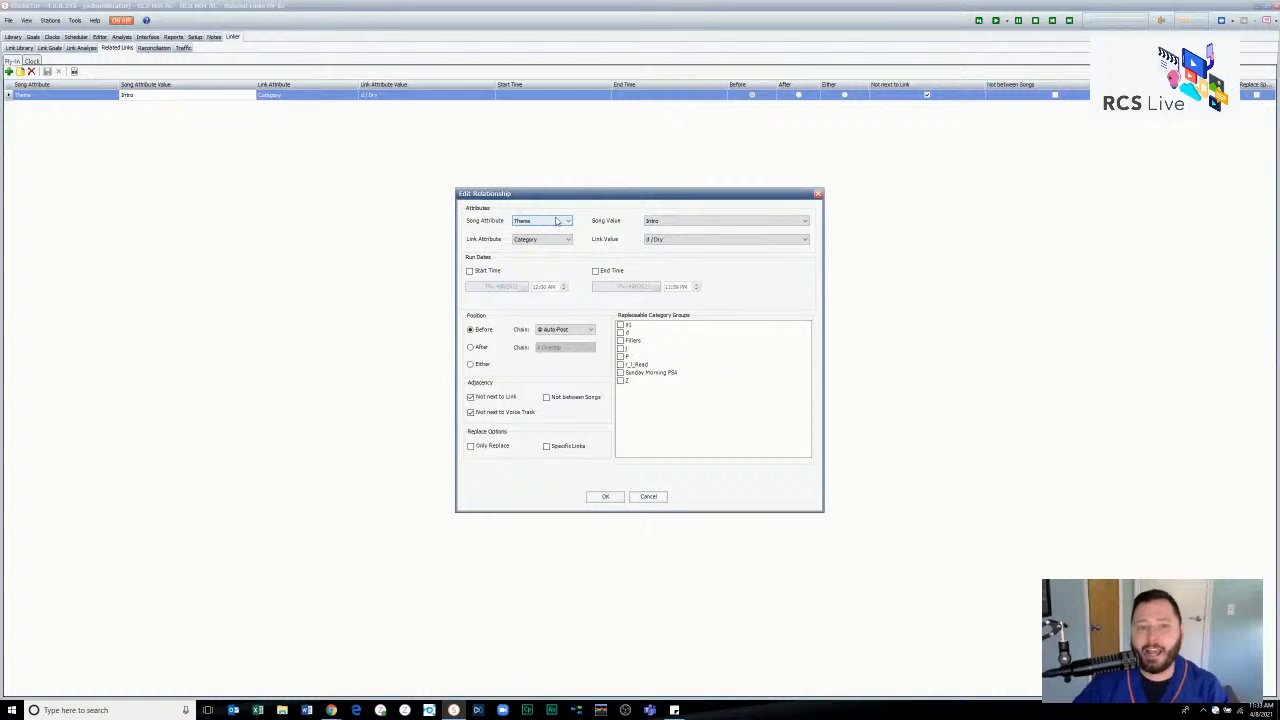
# - Set the relationship's song attribute to Category with value A / A and its link attribute to [Link] with value ... From RCS 1
pyautogui.click(557, 221)
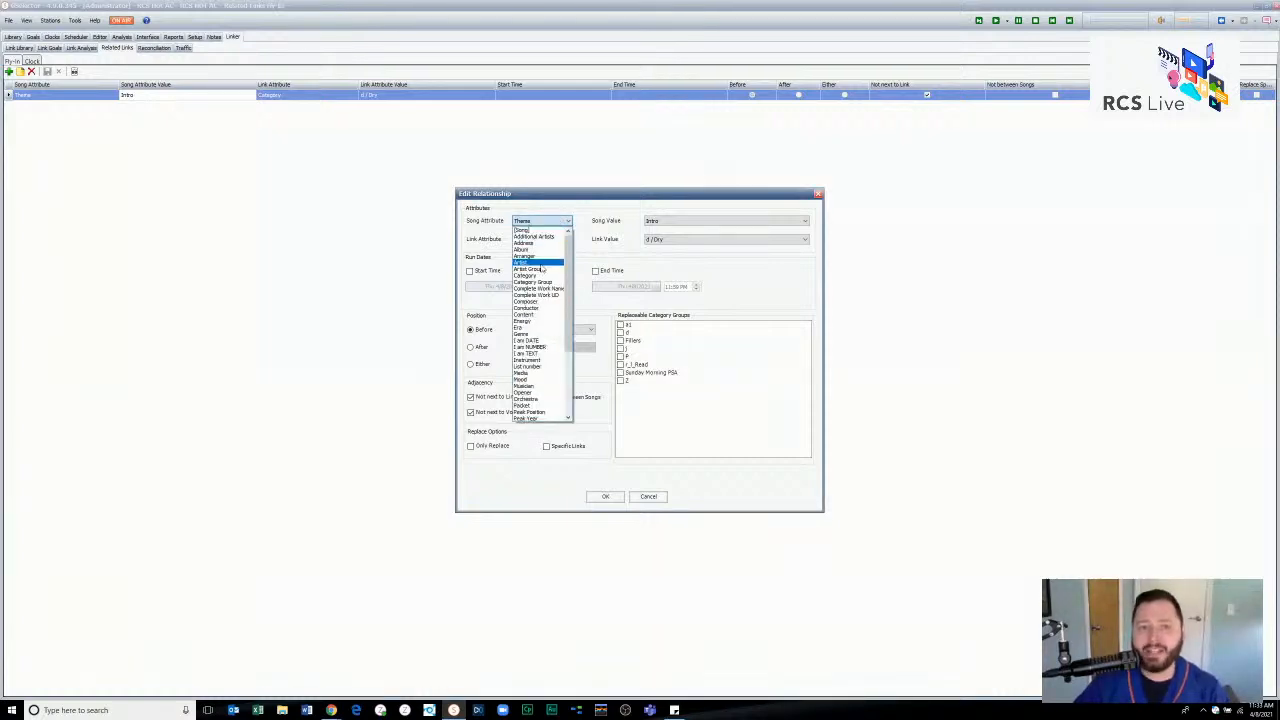
pyautogui.click(542, 277)
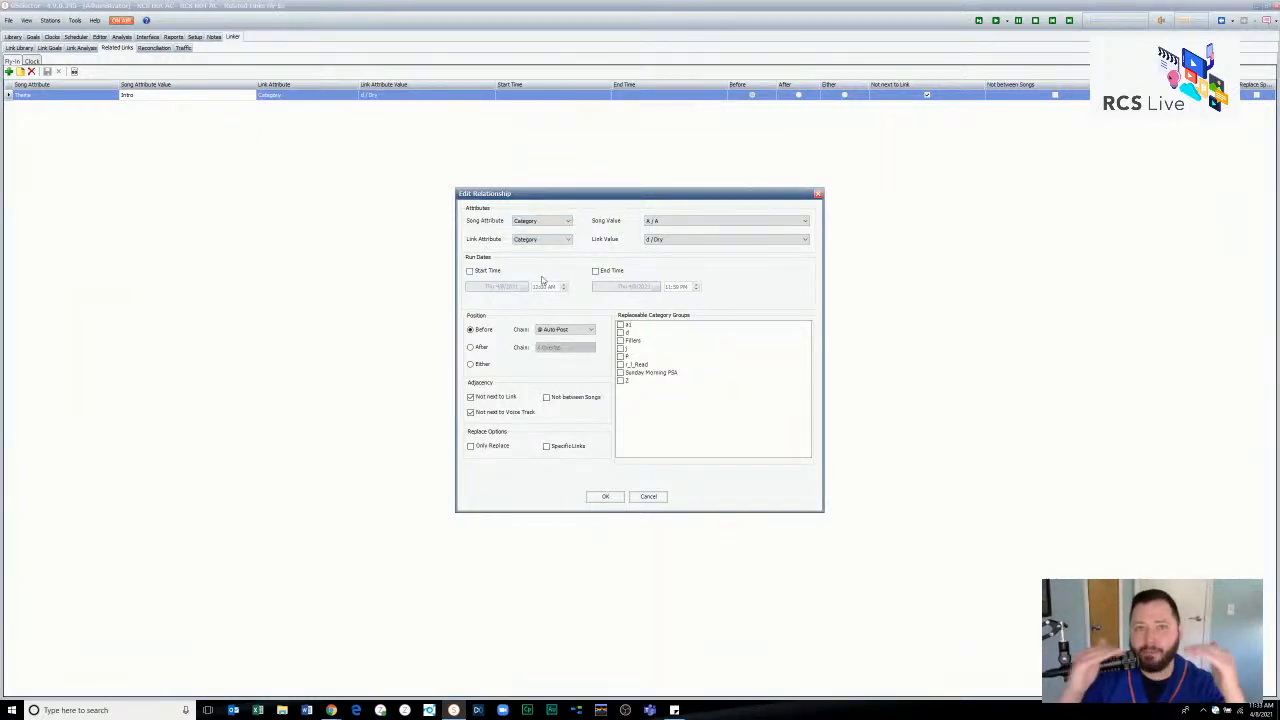
pyautogui.click(699, 220)
pyautogui.click(701, 222)
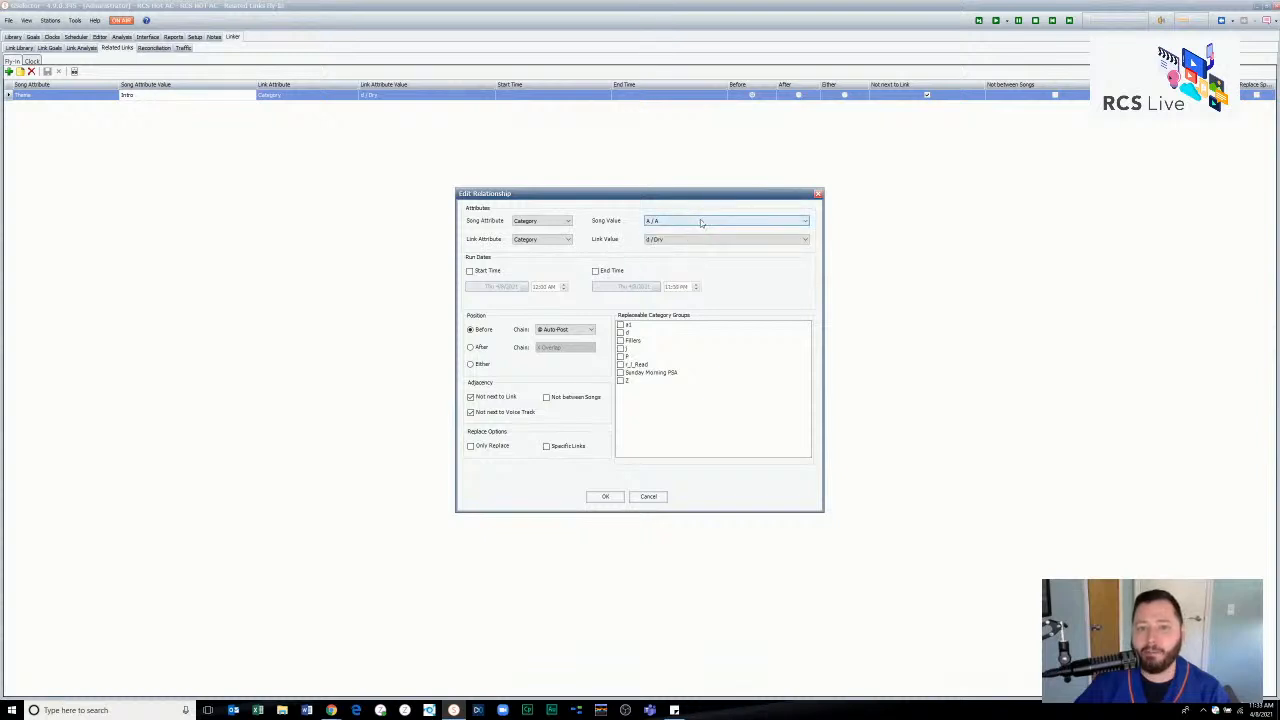
pyautogui.click(566, 239)
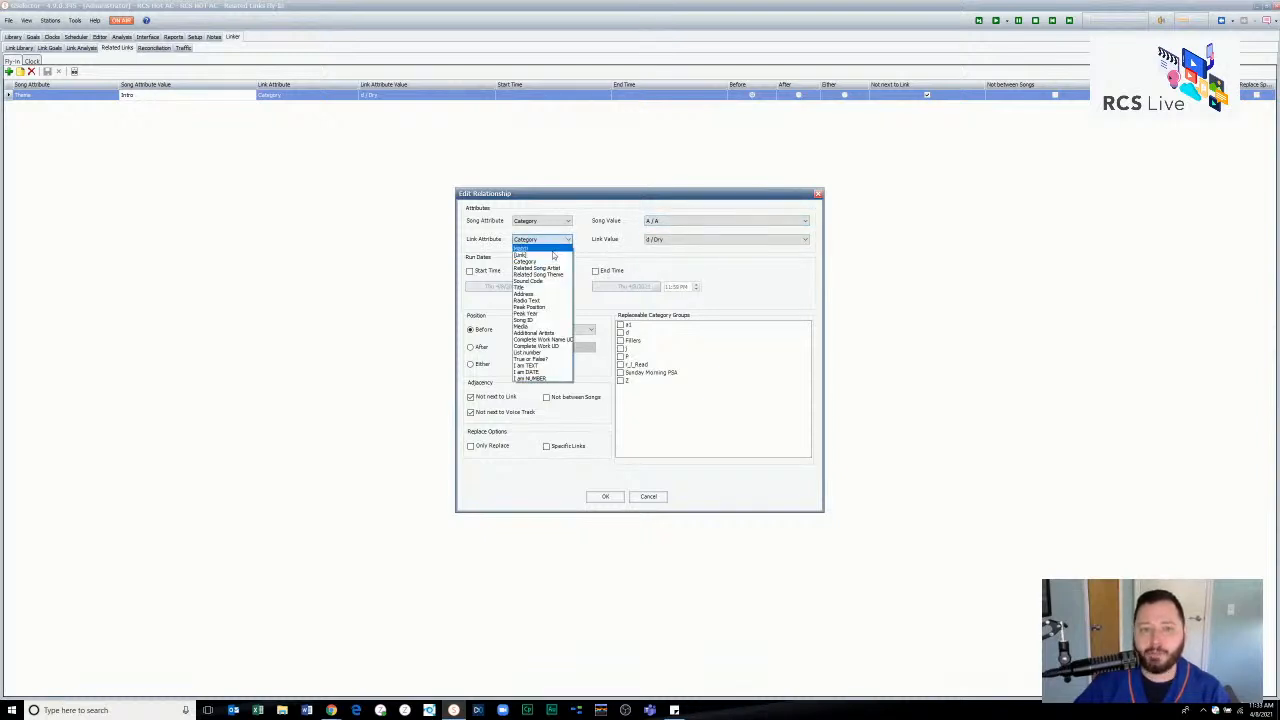
pyautogui.click(553, 256)
pyautogui.click(680, 241)
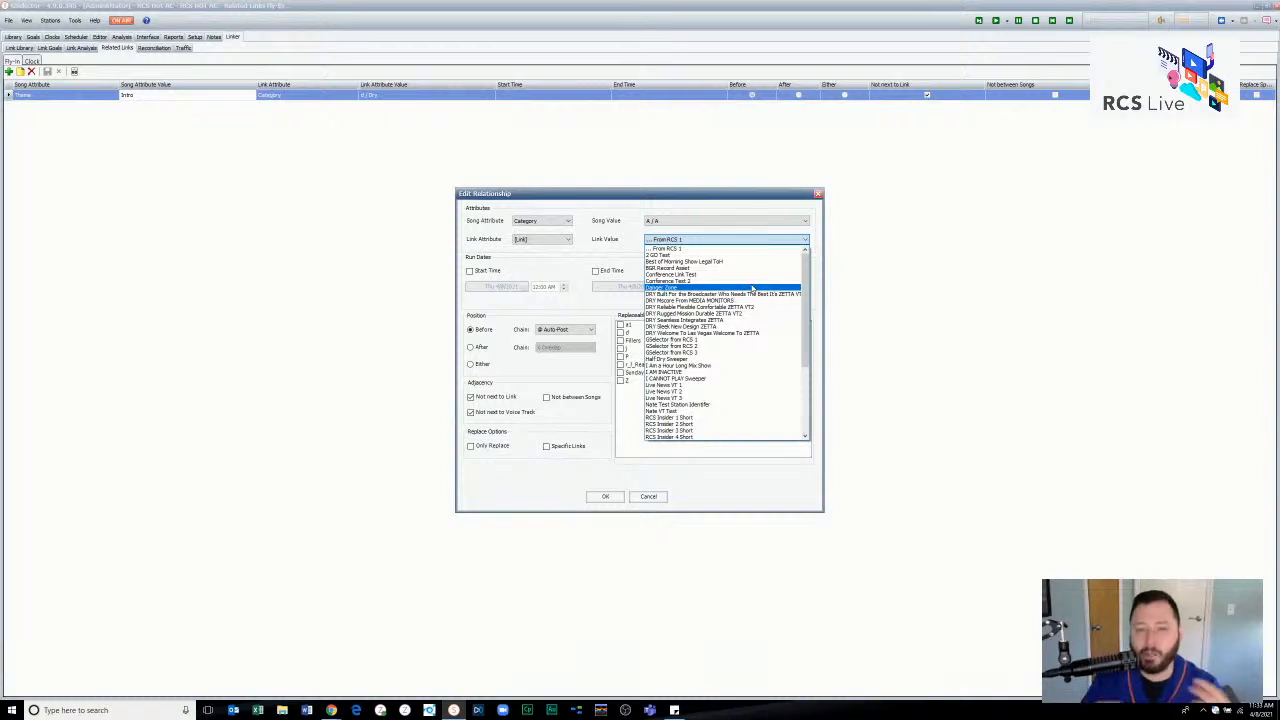
pyautogui.click(660, 248)
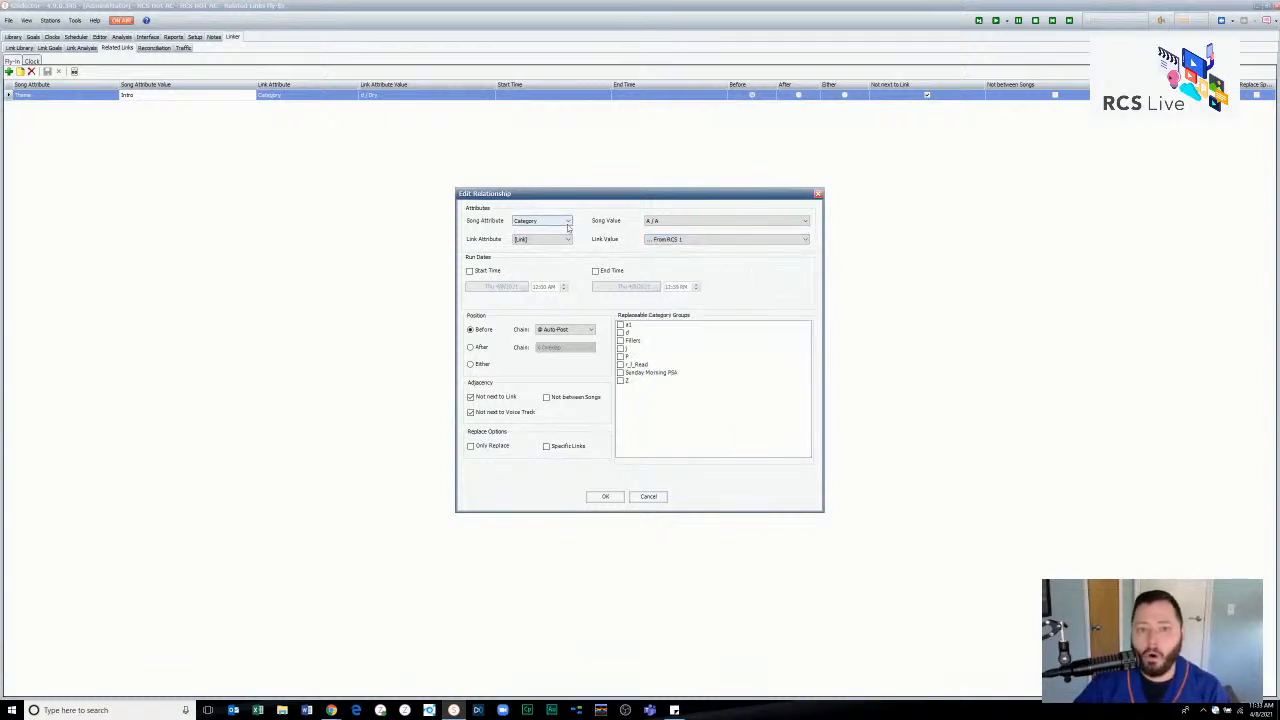
# - Relate the song title Believer to the specific link DRY Mscore From MEDIA MONITORS
pyautogui.click(555, 221)
pyautogui.scroll(-3, 548, 330)
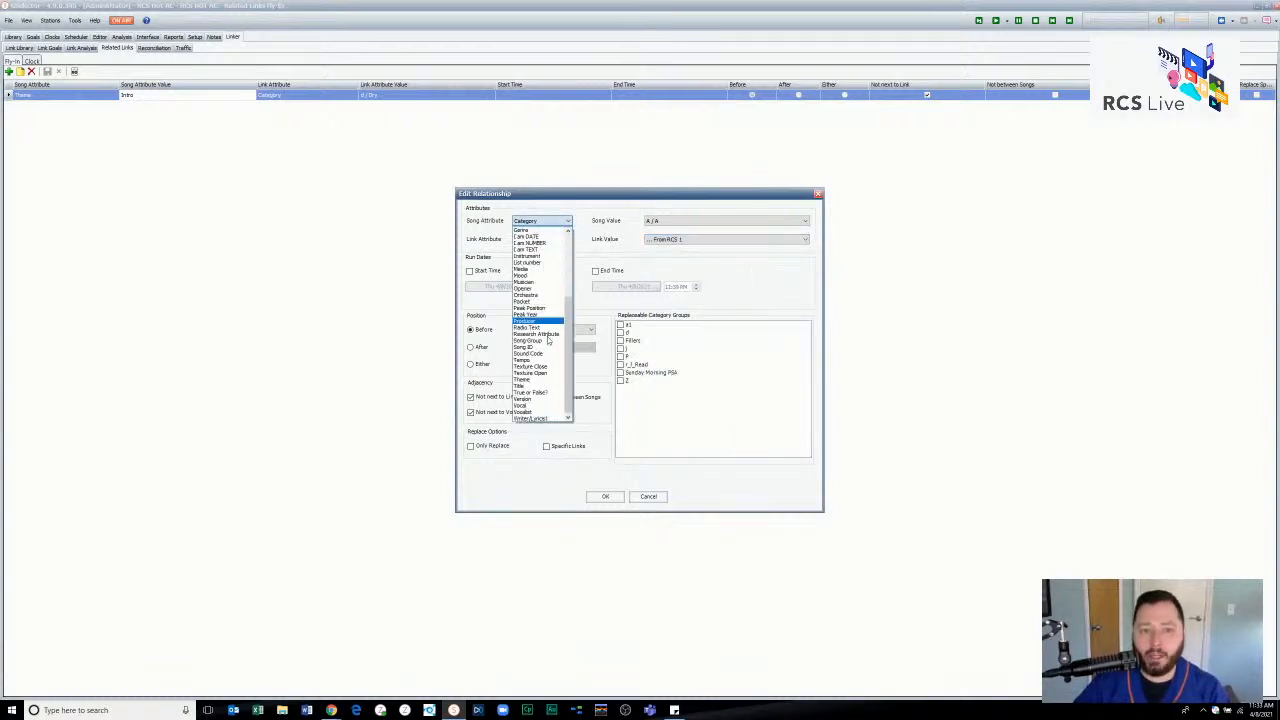
pyautogui.click(553, 386)
pyautogui.click(720, 222)
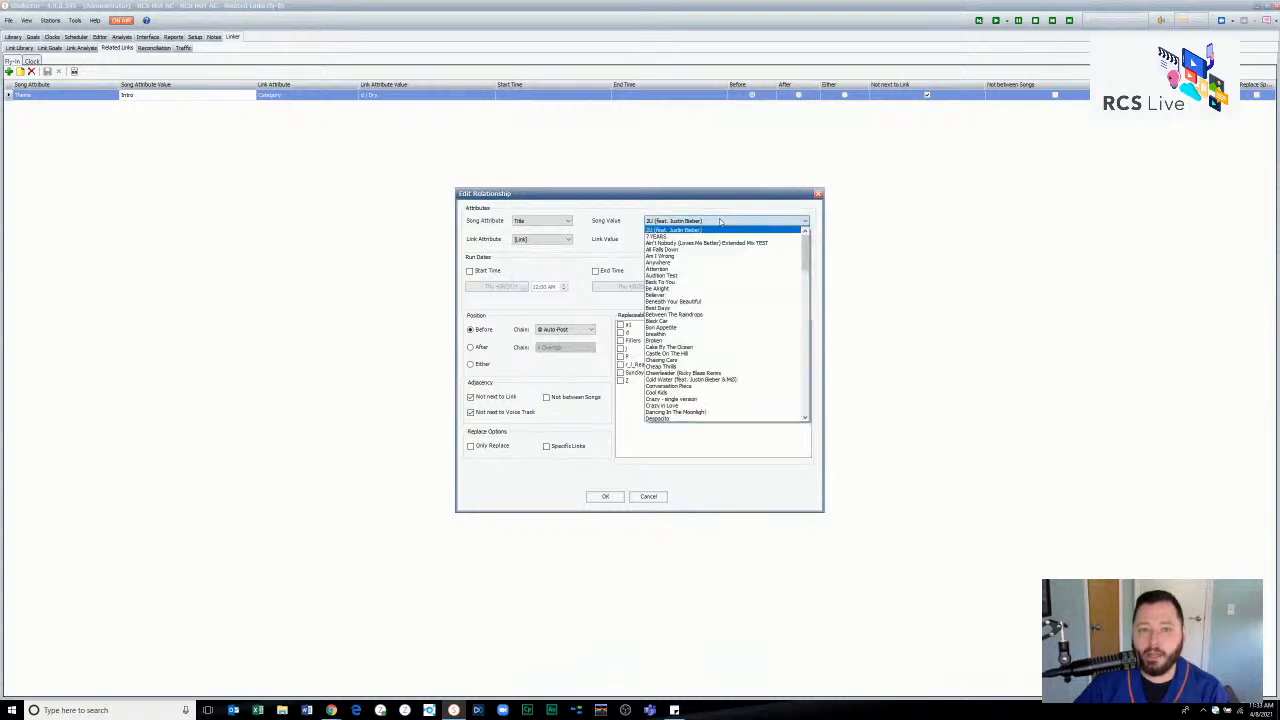
pyautogui.click(716, 299)
pyautogui.click(563, 240)
pyautogui.click(650, 240)
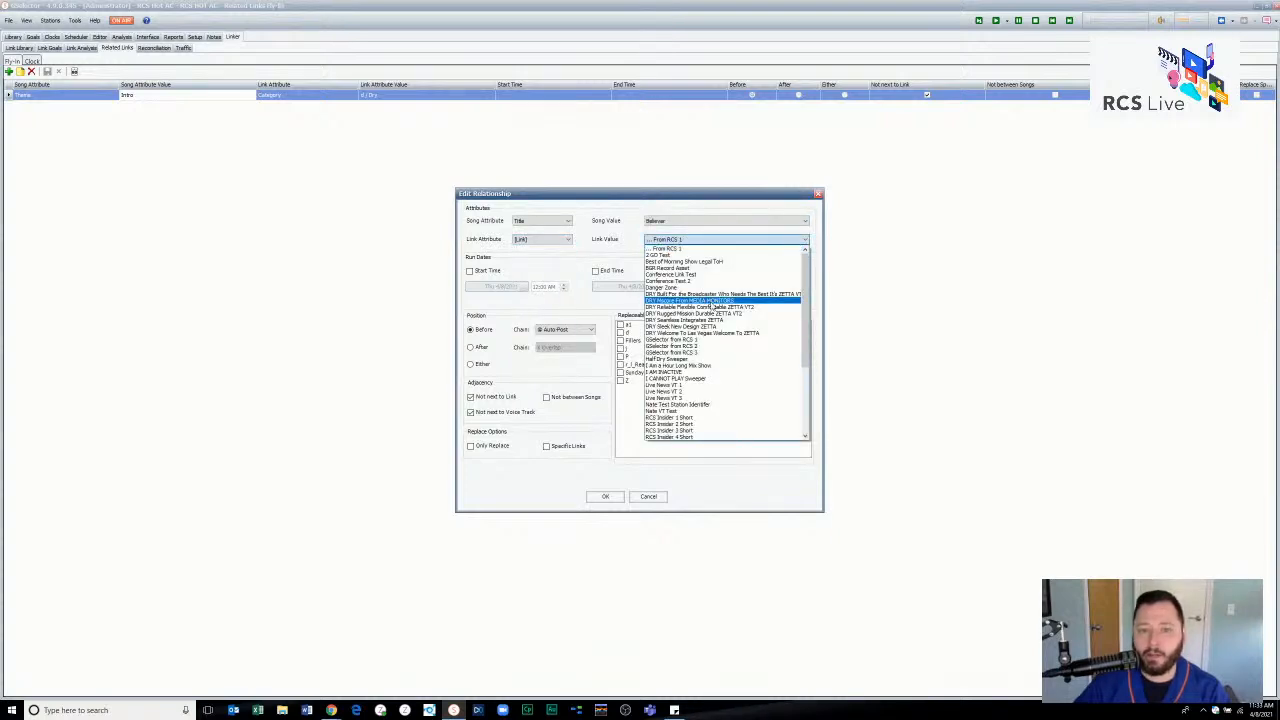
pyautogui.click(712, 301)
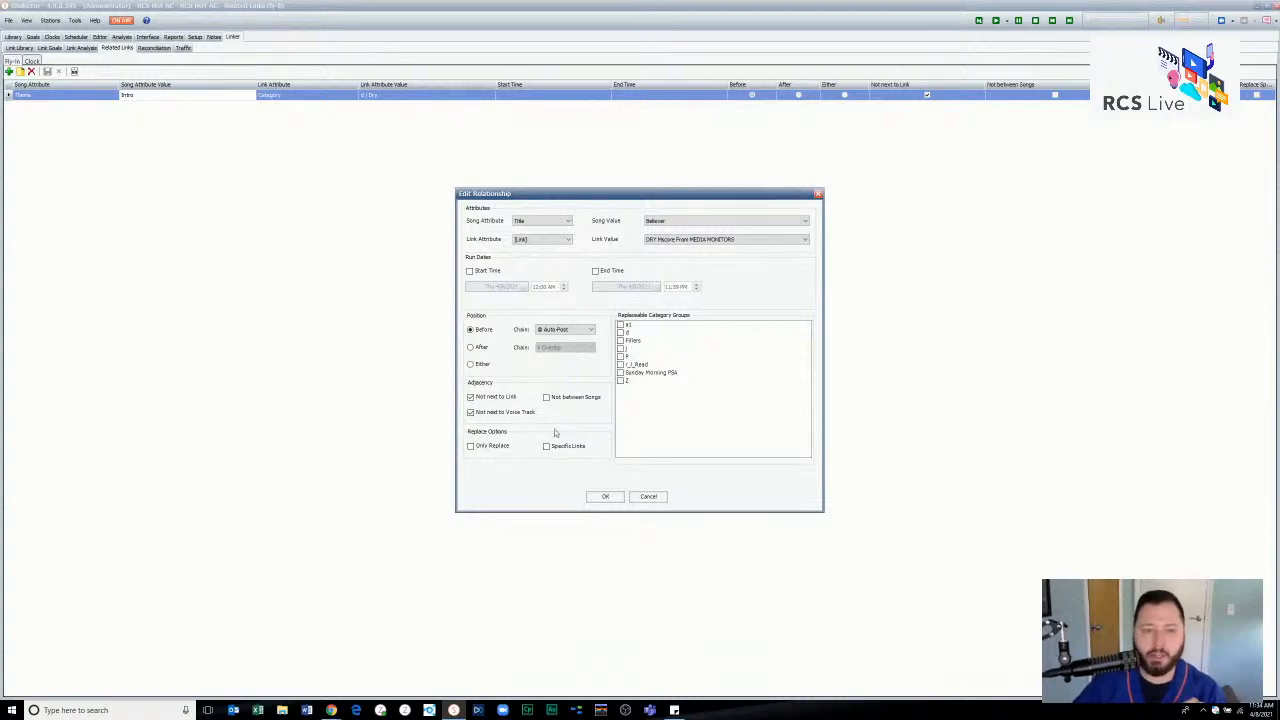
# - Enable Only Replace and select the first four replaceable category groups, including d, Fillers and j
pyautogui.click(487, 447)
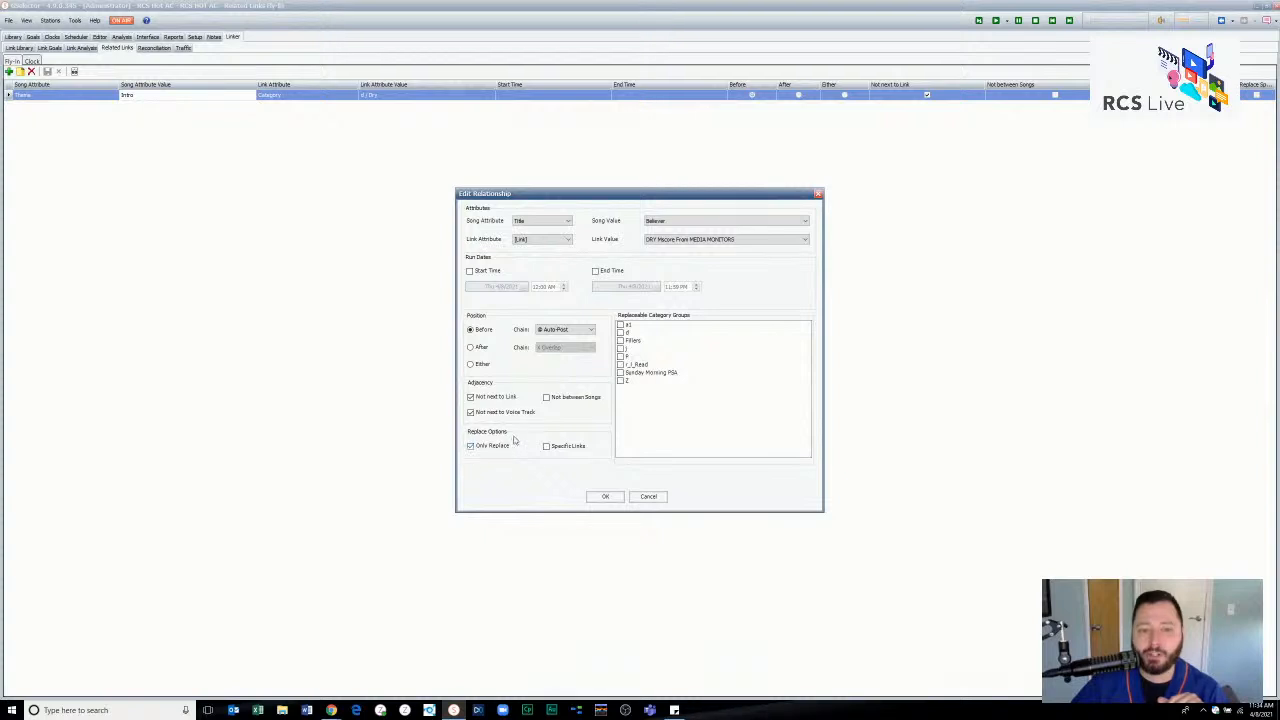
pyautogui.click(624, 325)
pyautogui.click(624, 333)
pyautogui.click(621, 325)
pyautogui.click(621, 333)
pyautogui.click(621, 340)
pyautogui.click(621, 348)
pyautogui.click(621, 356)
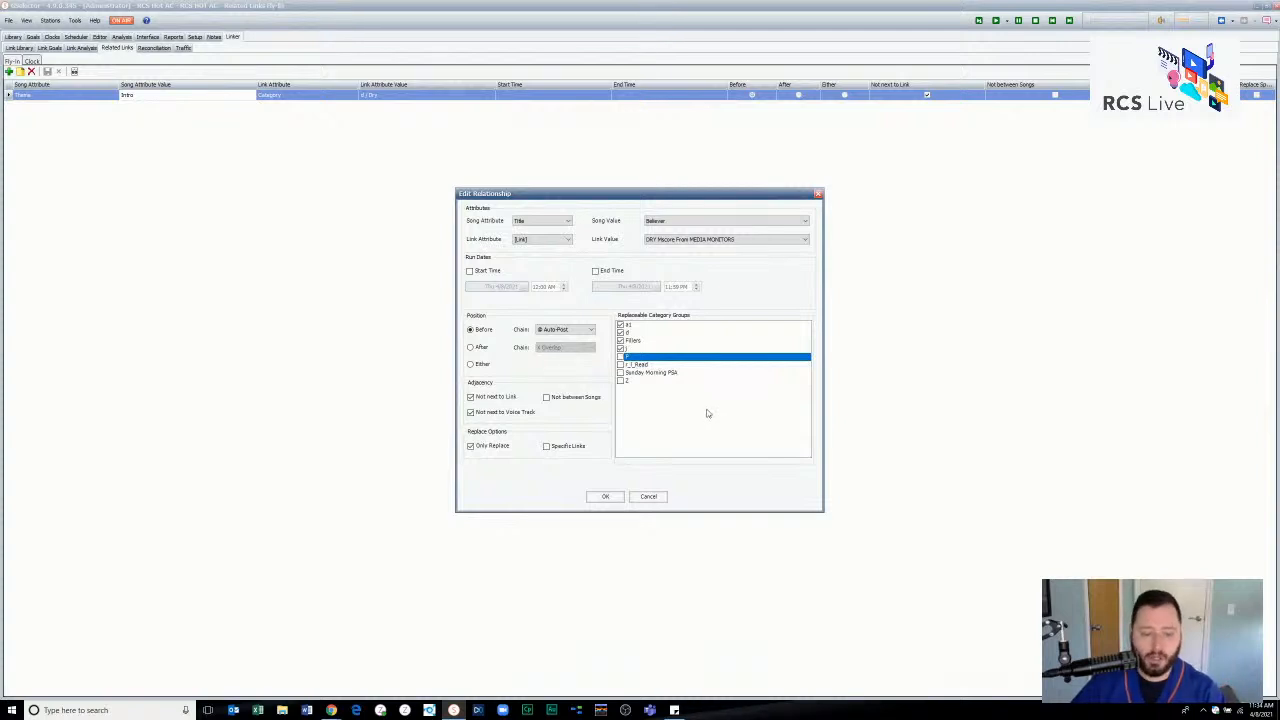
# - Read the Related Link Fly-In Features help topic in an enlarged help window, and discard the relationship edits
pyautogui.press('F1')
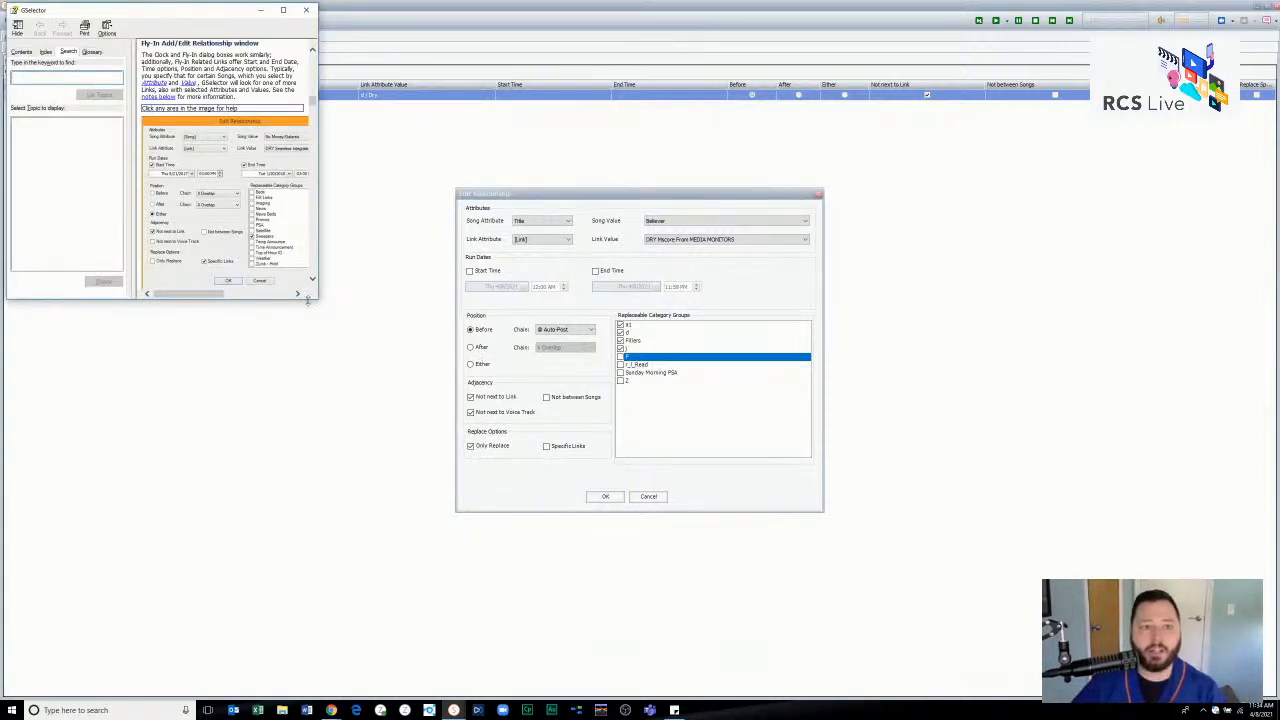
pyautogui.moveTo(318, 299); pyautogui.dragTo(707, 533)
pyautogui.scroll(5, 489, 380)
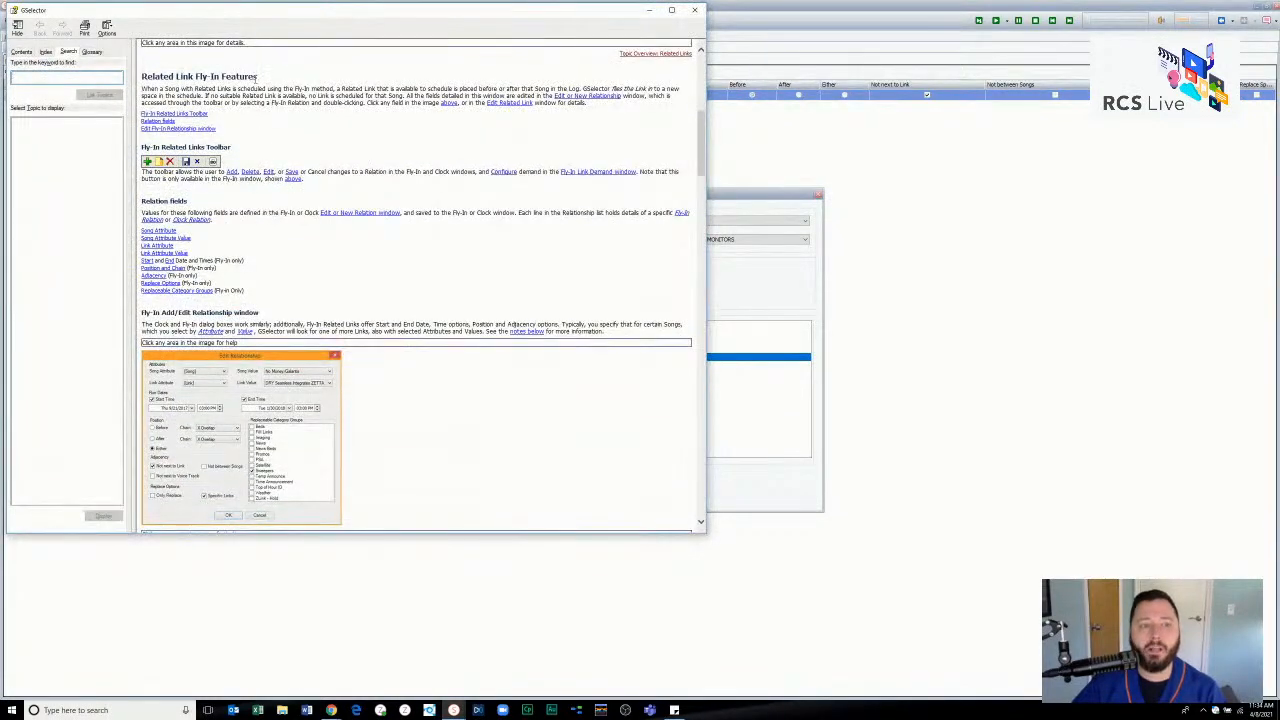
pyautogui.moveTo(257, 77); pyautogui.dragTo(141, 77)
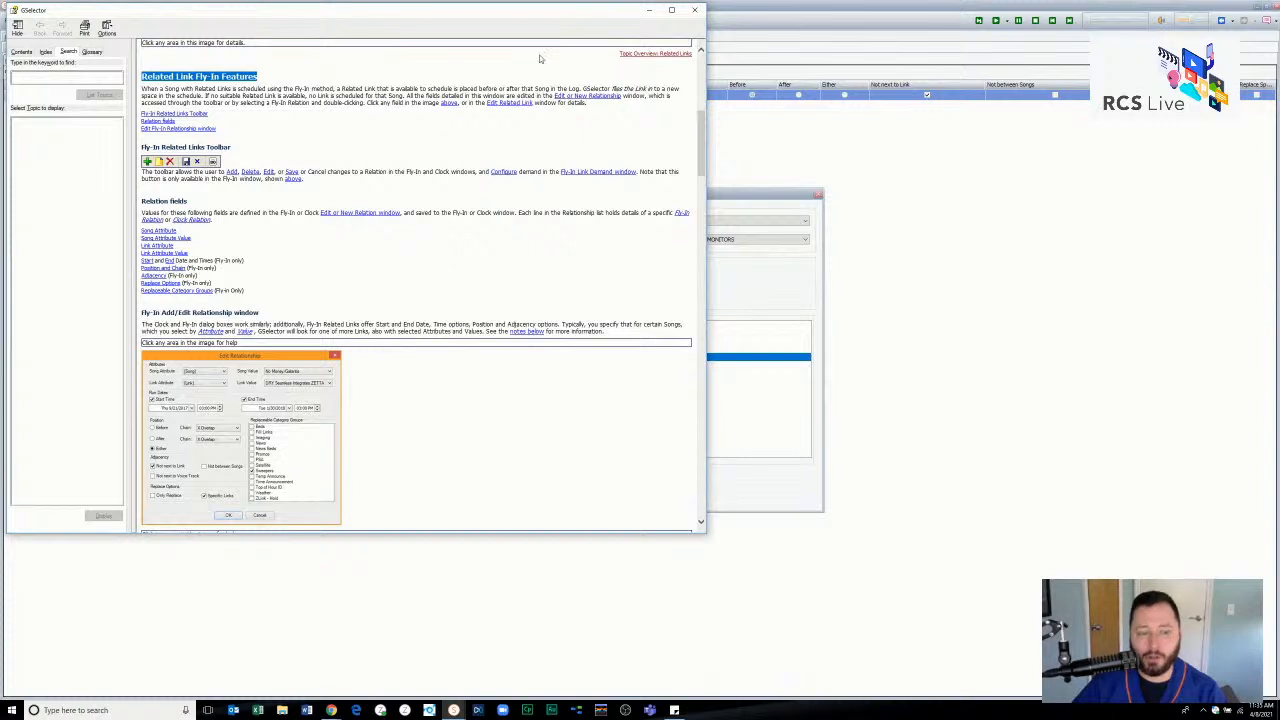
pyautogui.click(694, 9)
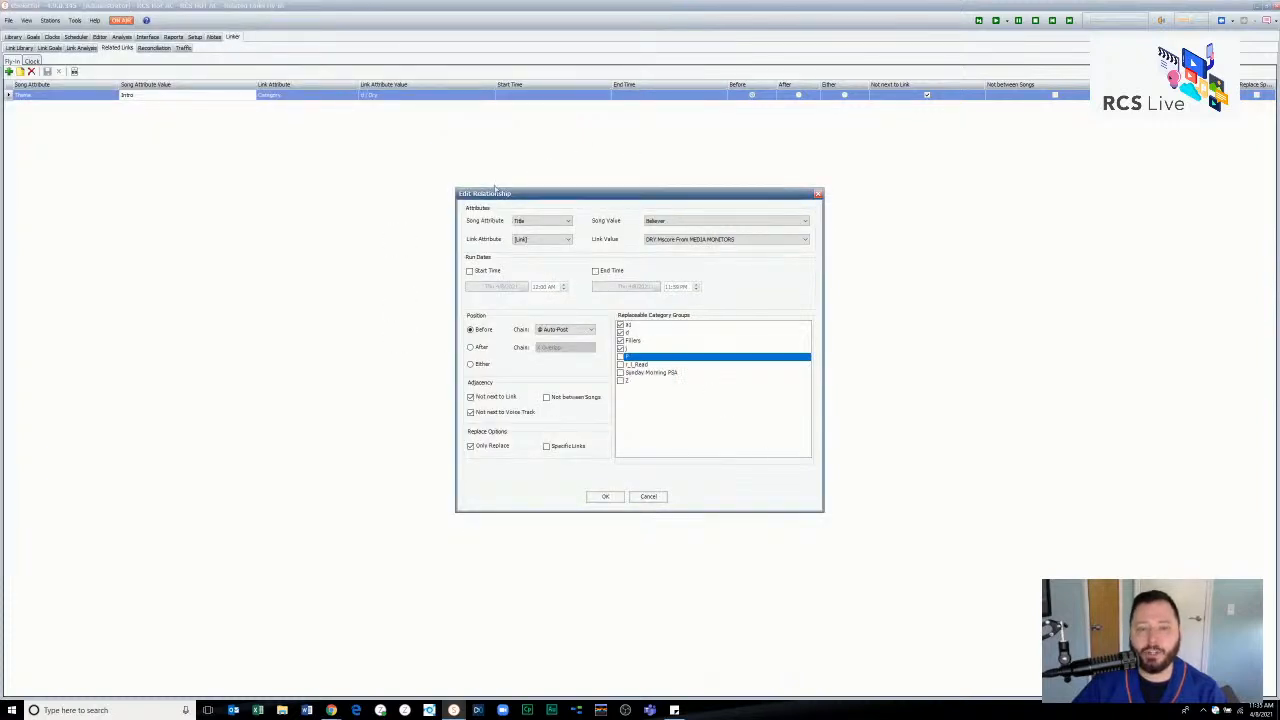
pyautogui.click(648, 496)
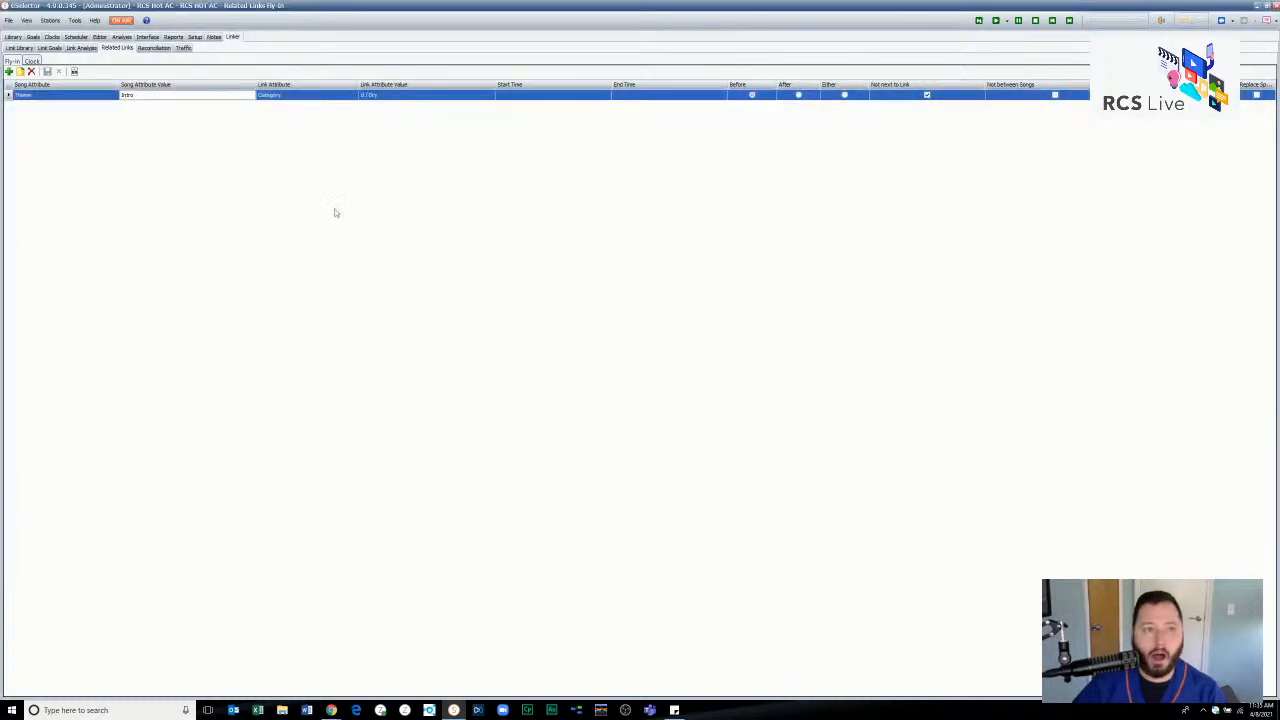